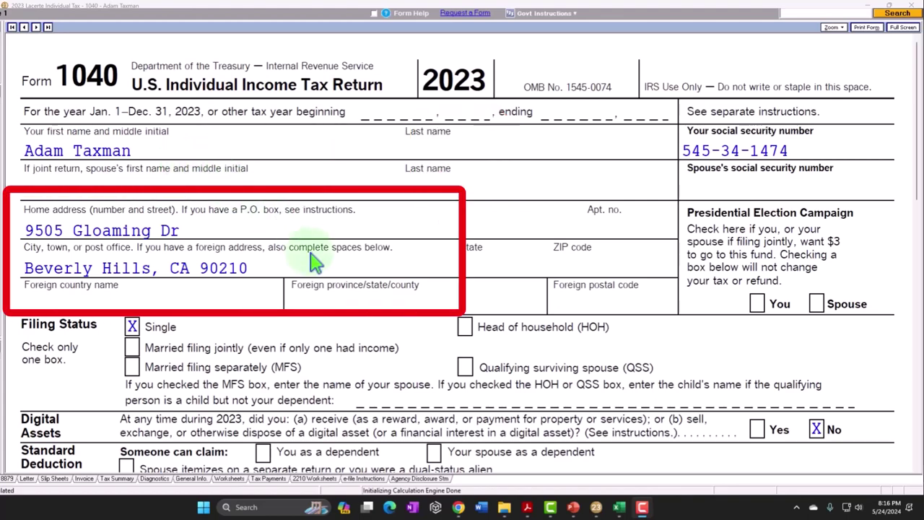
# Step: Review Form 1040 page 1 from the filing status through W-2 wages on line 1a to taxable income on line 15
pyautogui.scroll(-3, 314, 263)
pyautogui.scroll(-2, 324, 246)
pyautogui.scroll(-2, 325, 247)
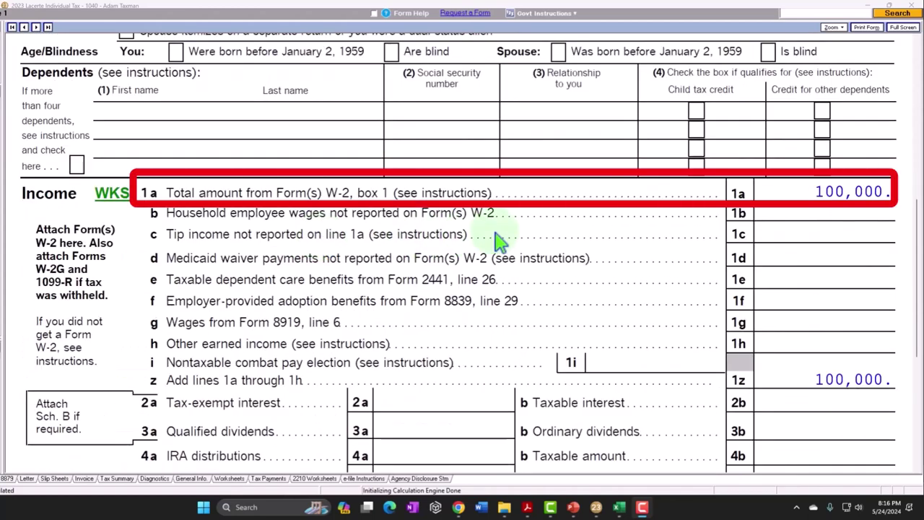
pyautogui.scroll(-4, 775, 183)
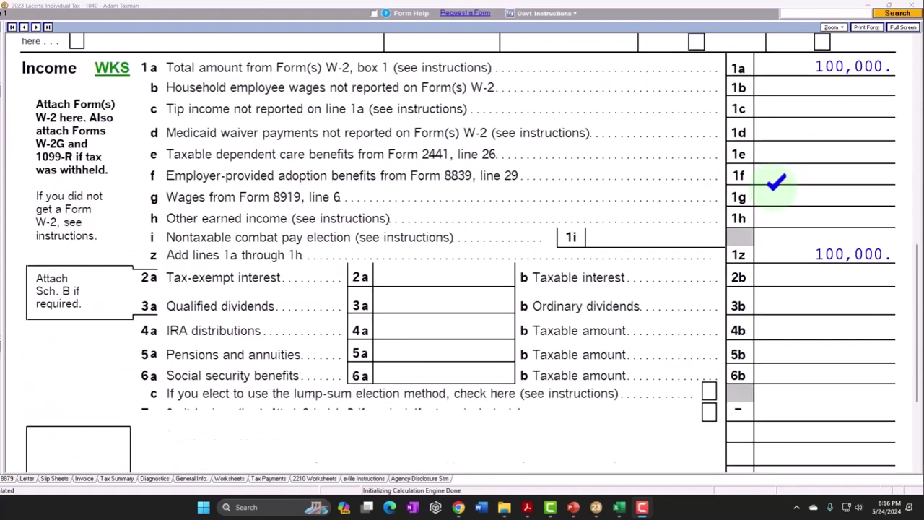
pyautogui.scroll(-1, 774, 184)
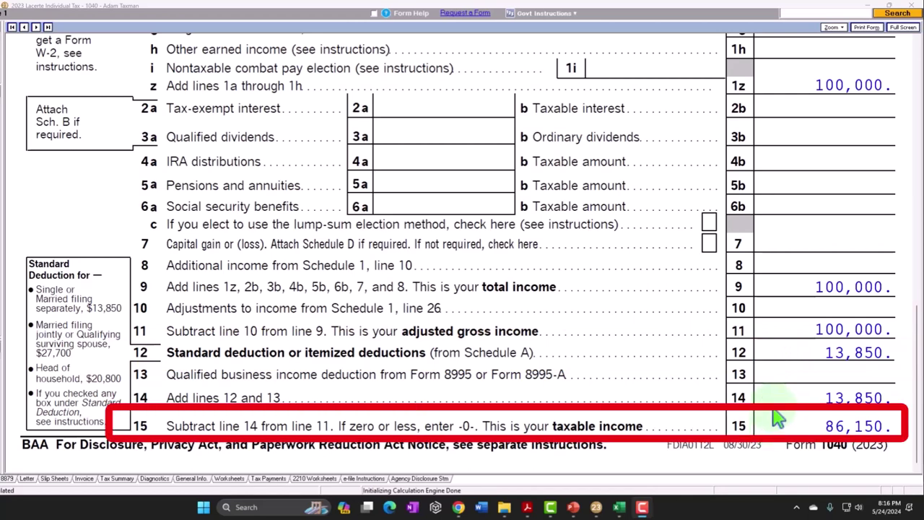
# Step: Switch to the Excel worksheet and check the Income, Standard Deductions, Taxable Income and Tax Before Credits rows of the 2023 tax formula
pyautogui.click(649, 509)
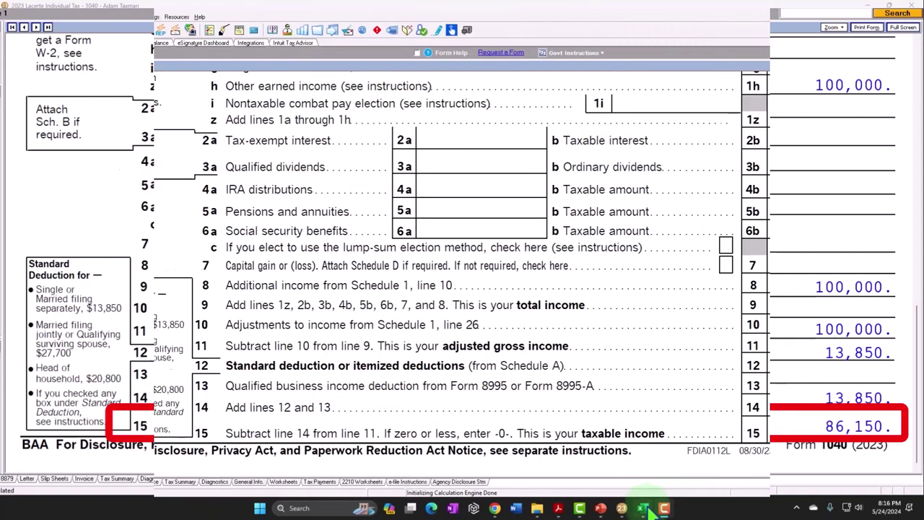
pyautogui.click(666, 509)
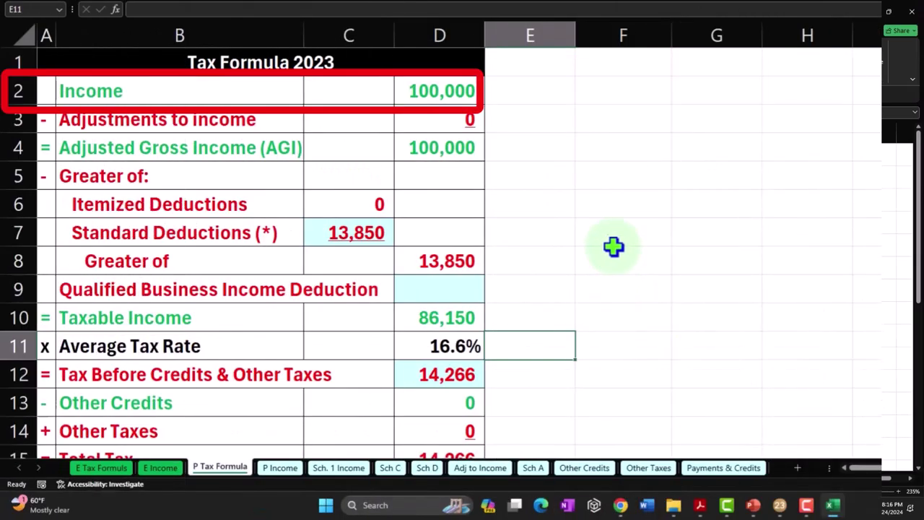
pyautogui.click(456, 91)
pyautogui.click(361, 231)
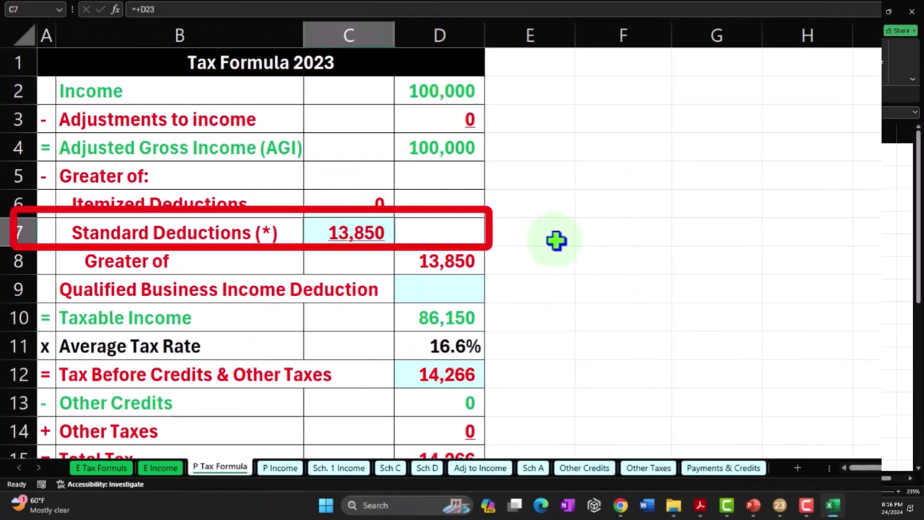
pyautogui.click(538, 318)
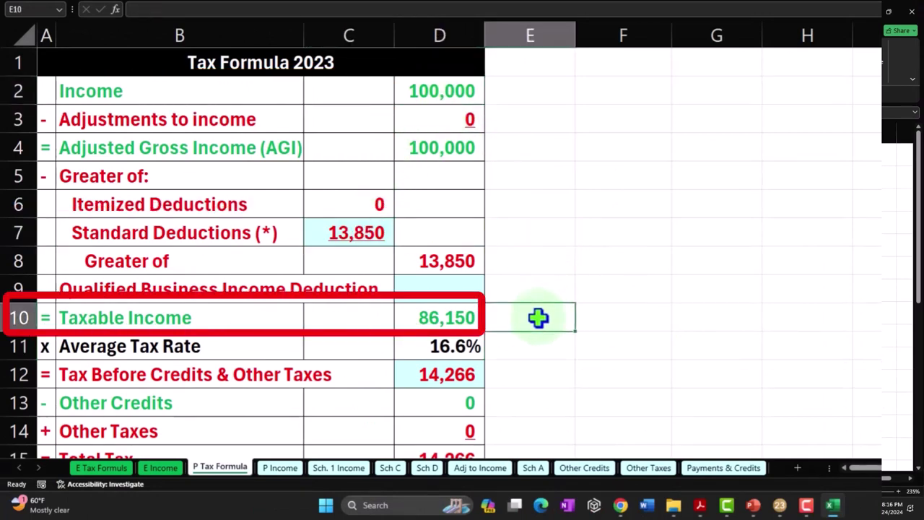
pyautogui.click(532, 373)
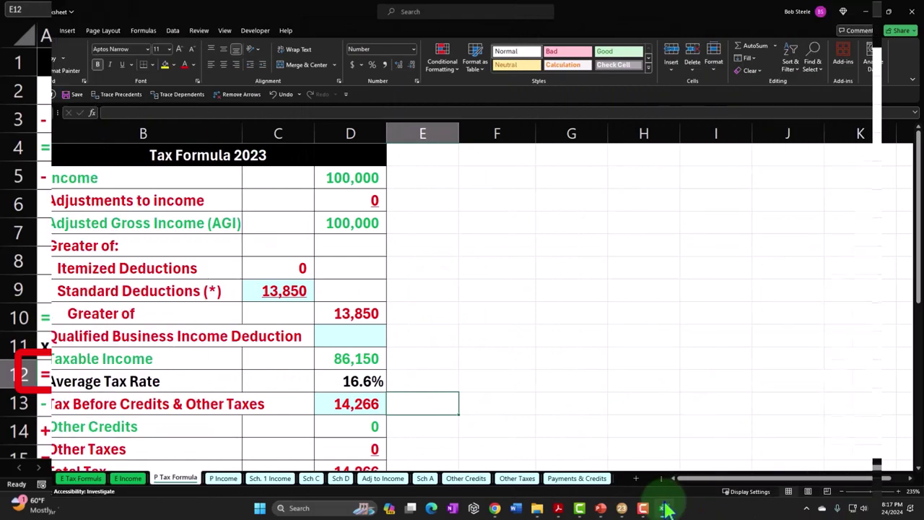
# Step: Switch back to Lacerte and review the tax, credits and payments lines on Form 1040 page 2, including the earned income credit
pyautogui.click(832, 504)
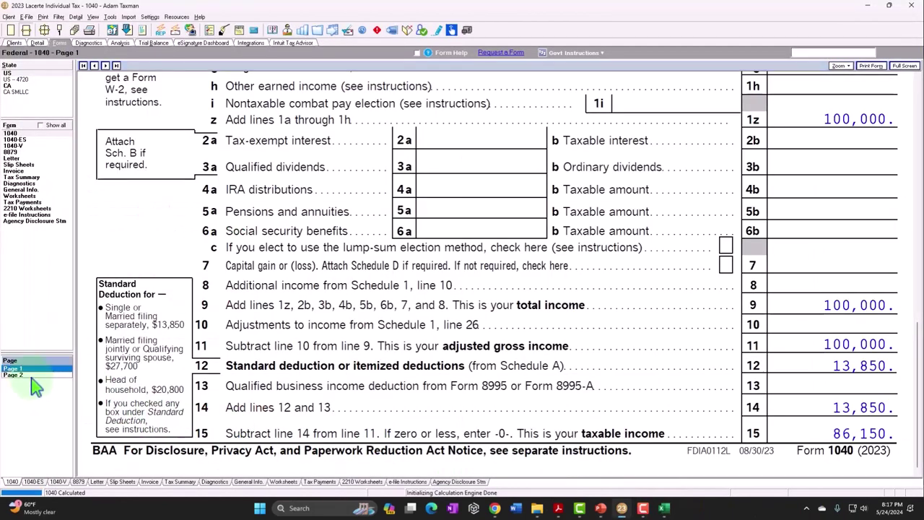
pyautogui.click(13, 375)
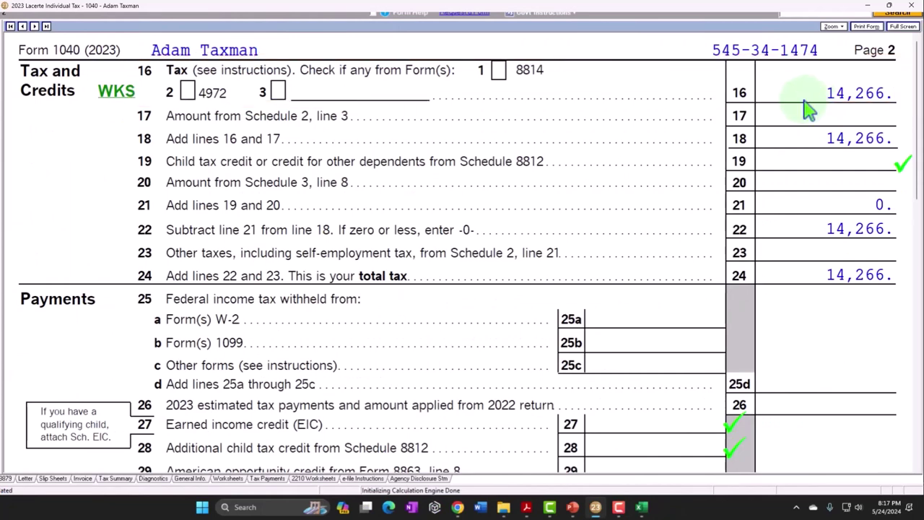
pyautogui.scroll(-2, 808, 108)
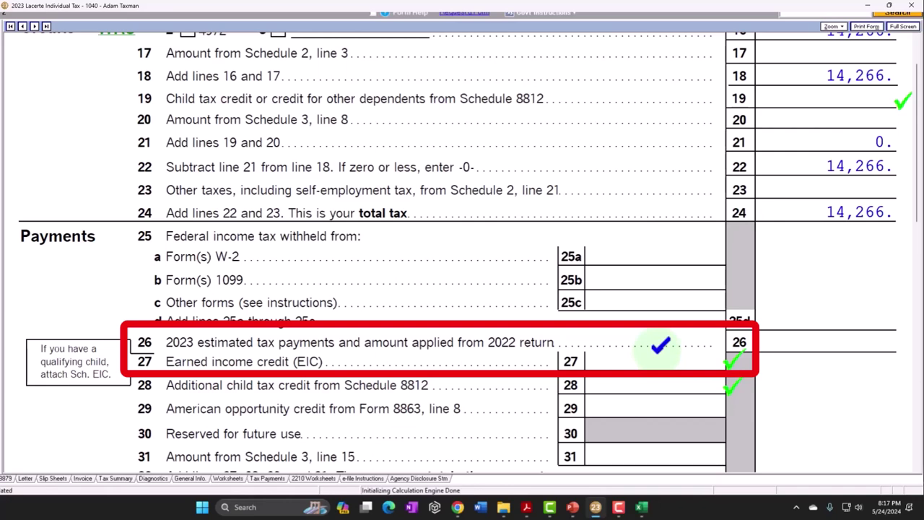
pyautogui.scroll(3, 661, 345)
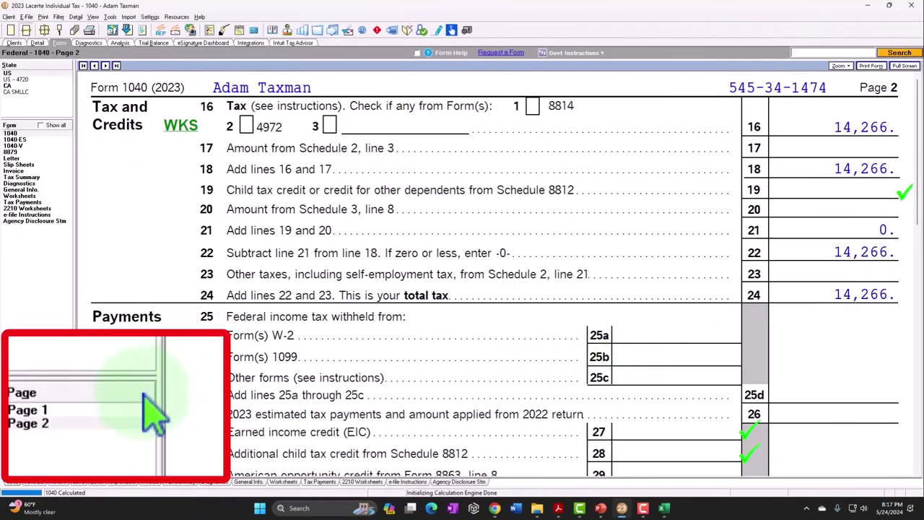
# Step: Review the income and deduction lines on Form 1040 page 1 against the tax and refundable credit lines on page 2
pyautogui.click(58, 427)
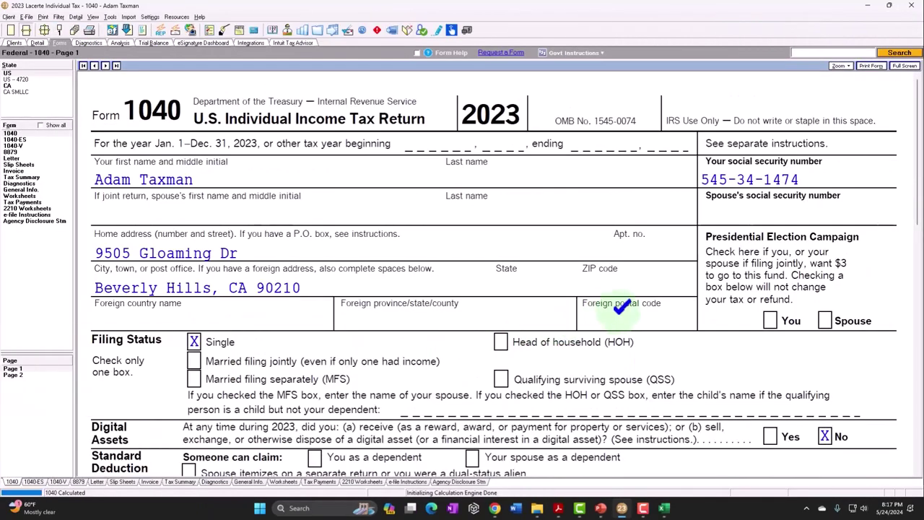
pyautogui.scroll(-10, 600, 303)
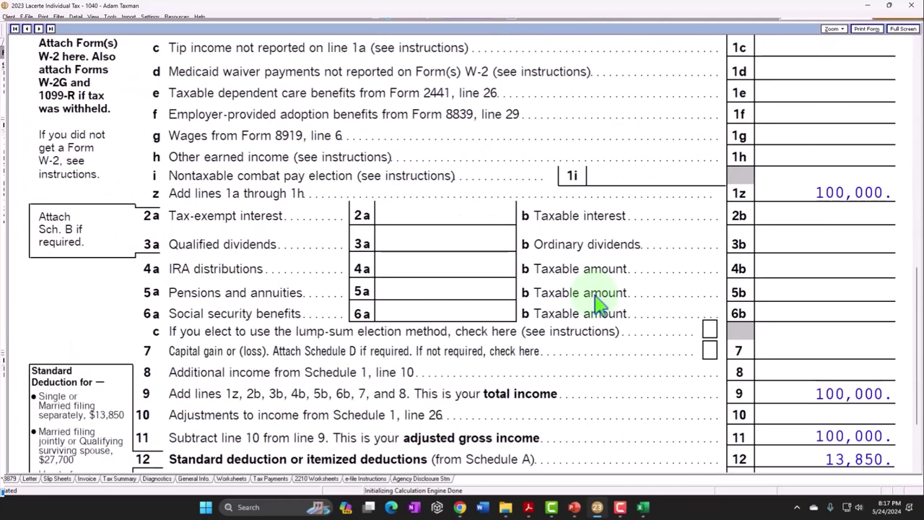
pyautogui.scroll(-5, 598, 305)
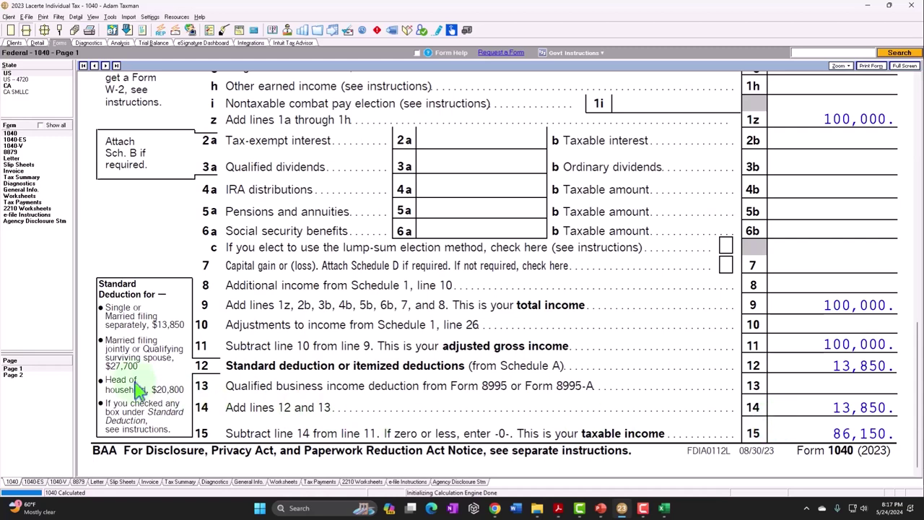
pyautogui.click(21, 370)
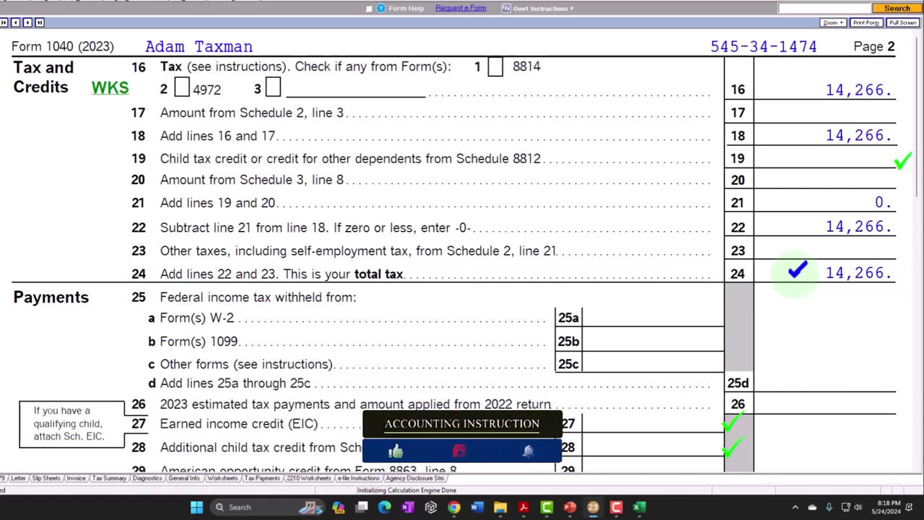
pyautogui.scroll(-5, 316, 270)
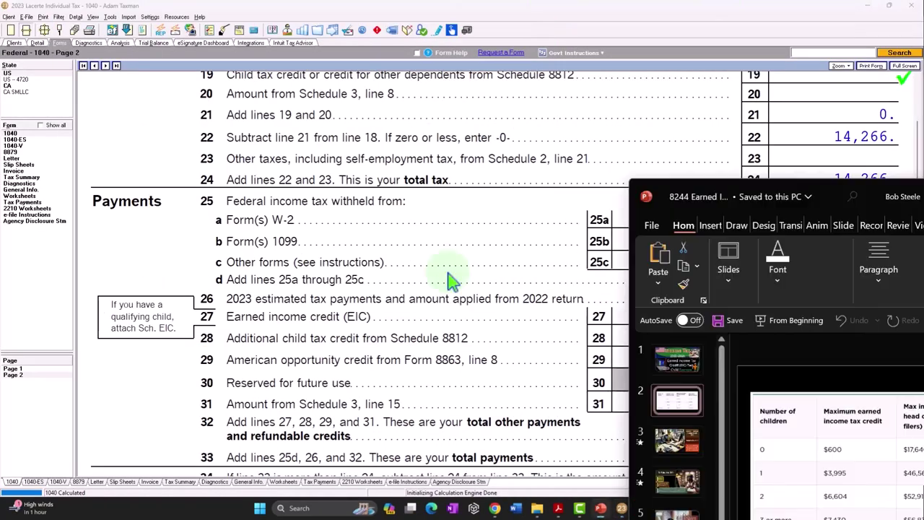
# Step: Bring up the PowerPoint slide with the earned income credit limits by number of children, view it full size, and minimize it
pyautogui.moveTo(775, 166); pyautogui.dragTo(64, 9)
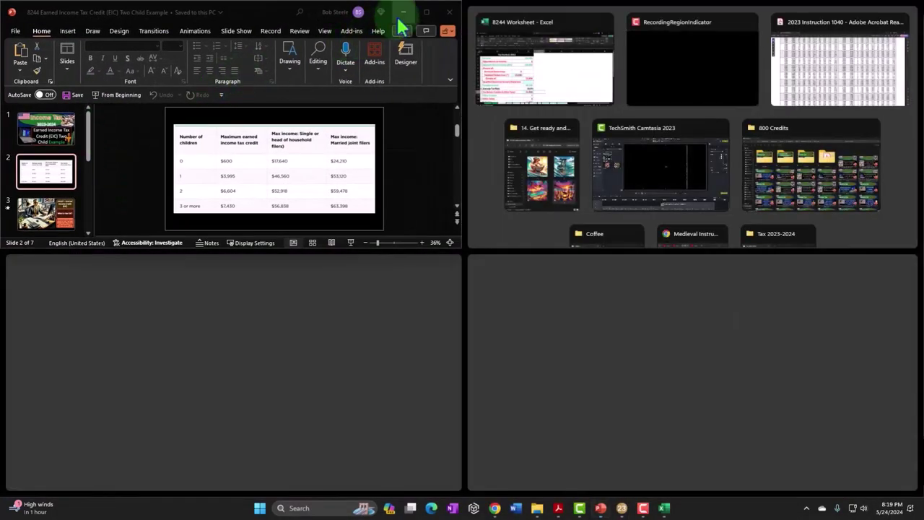
pyautogui.click(426, 16)
pyautogui.click(426, 13)
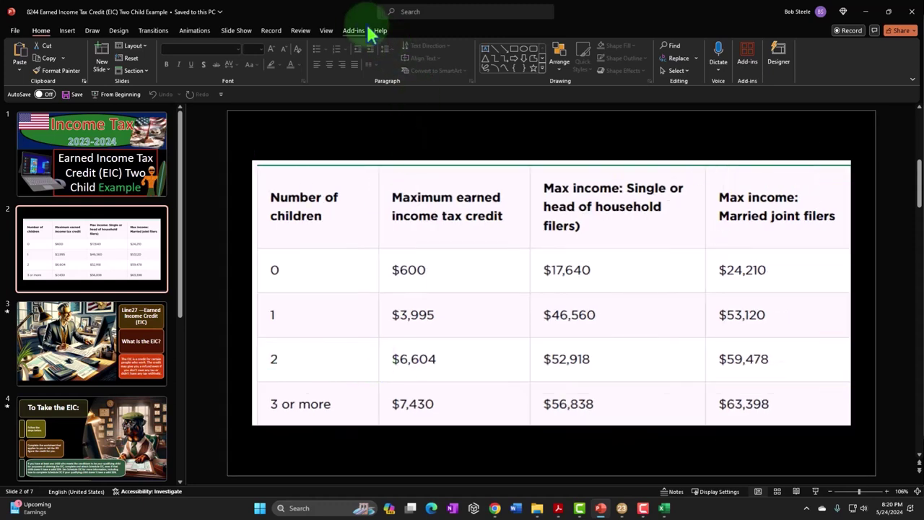
pyautogui.press('super+Down')
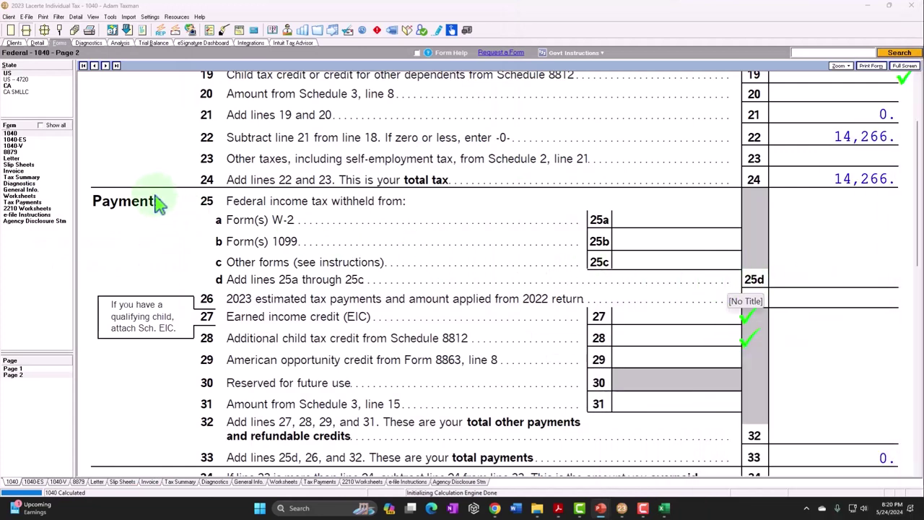
# Step: Examine the filing status, dependents and W-2 wages sections on Form 1040 page 1
pyautogui.click(22, 369)
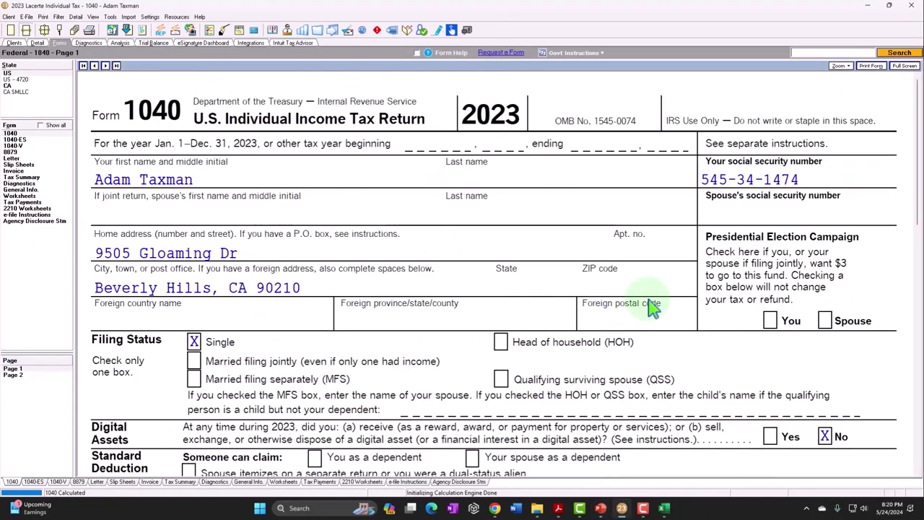
pyautogui.scroll(-5, 650, 305)
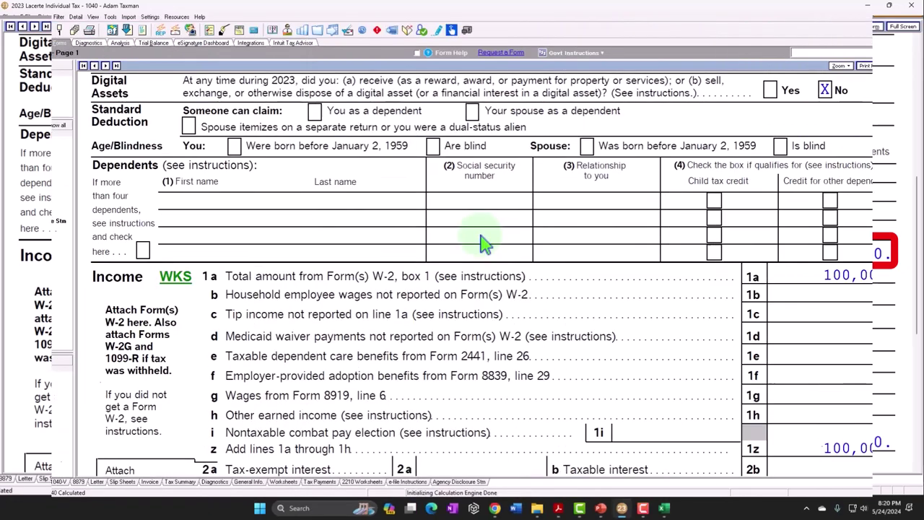
pyautogui.scroll(3, 484, 243)
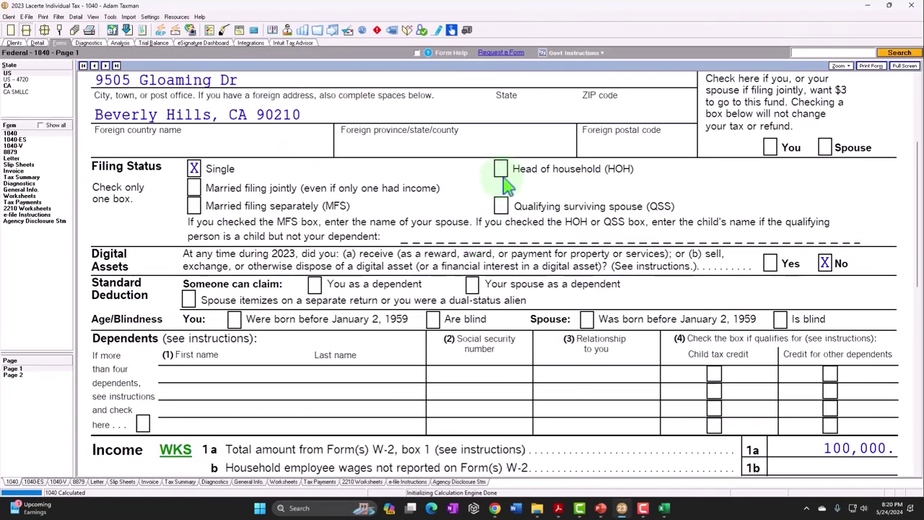
# Step: Examine the tax bracket worksheet behind line 16 on Form 1040 page 2 and close it
pyautogui.click(13, 375)
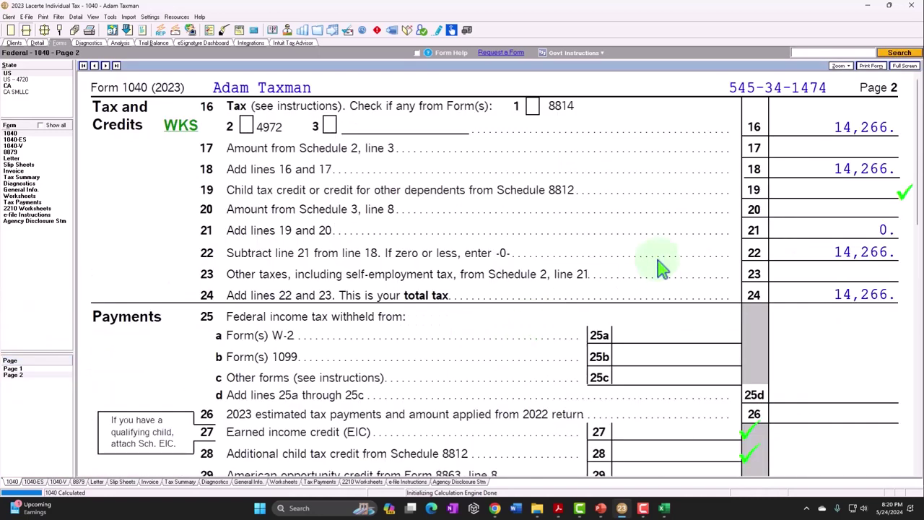
pyautogui.click(181, 126)
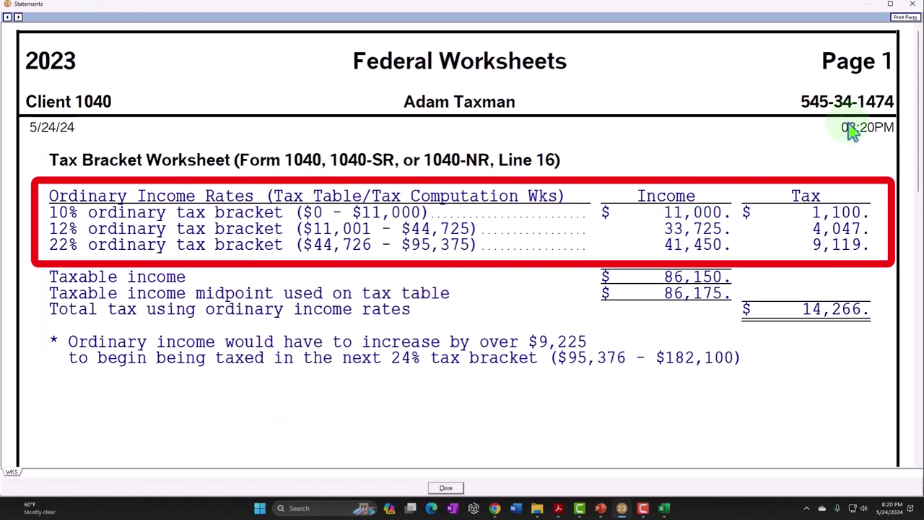
pyautogui.click(913, 6)
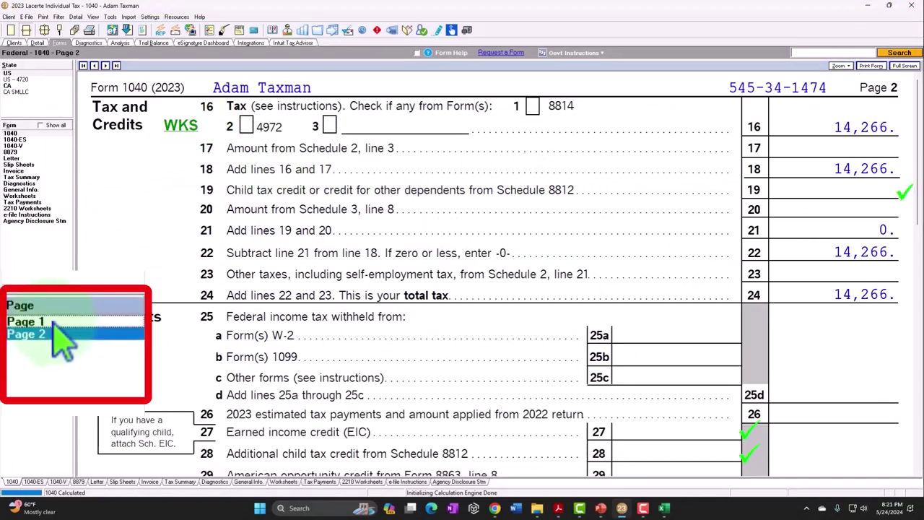
# Step: Check the standard deduction and taxable income lines on Form 1040 page 1, and open the return's detail input
pyautogui.click(12, 369)
pyautogui.scroll(-10, 227, 354)
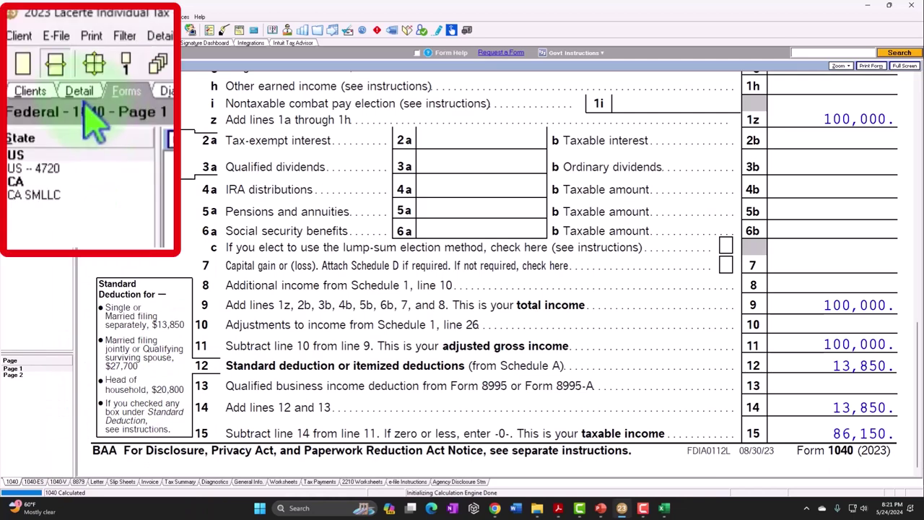
pyautogui.click(37, 43)
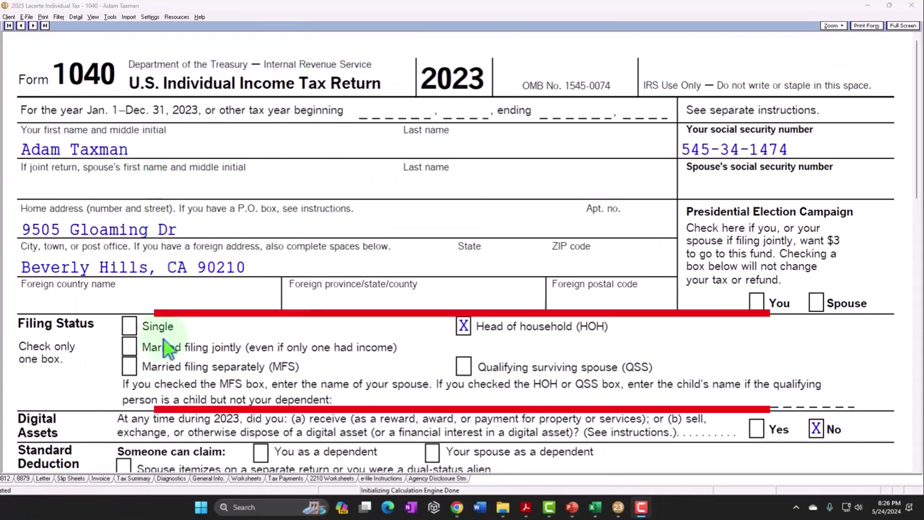
# Step: Review the head of household return's page 1 from the two dependents and wages down to taxable income on line 15
pyautogui.scroll(-3, 523, 340)
pyautogui.scroll(-3, 524, 327)
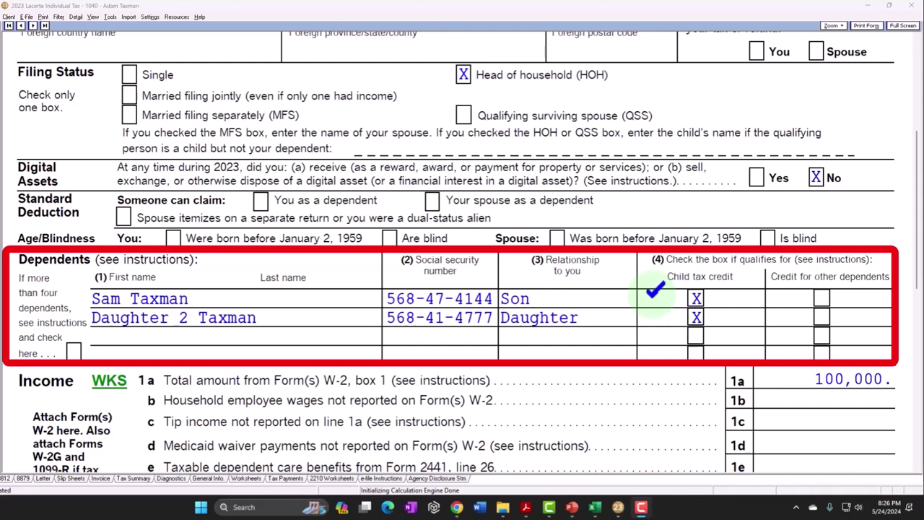
pyautogui.scroll(-5, 655, 289)
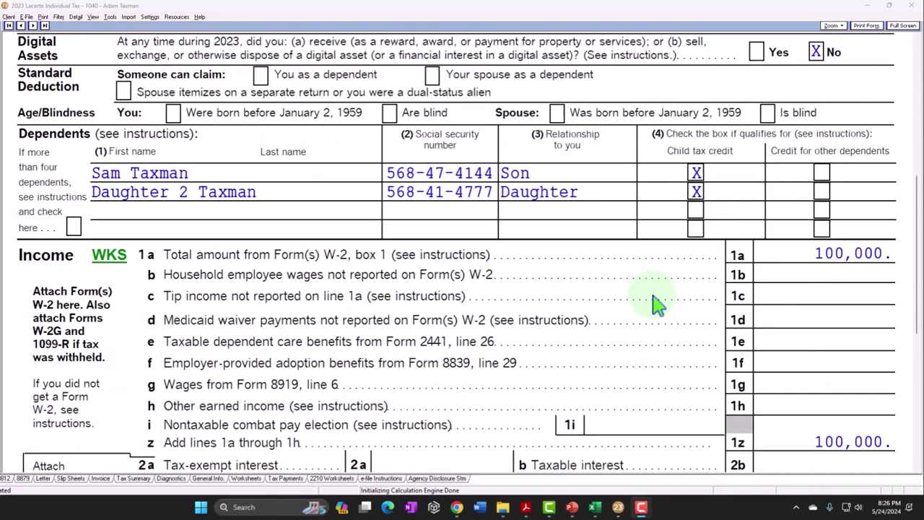
pyautogui.scroll(-3, 655, 304)
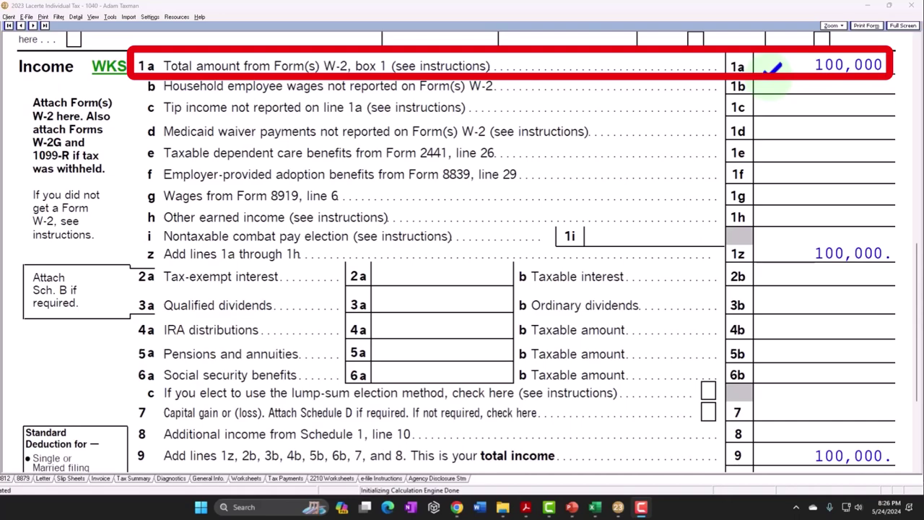
pyautogui.scroll(-4, 773, 67)
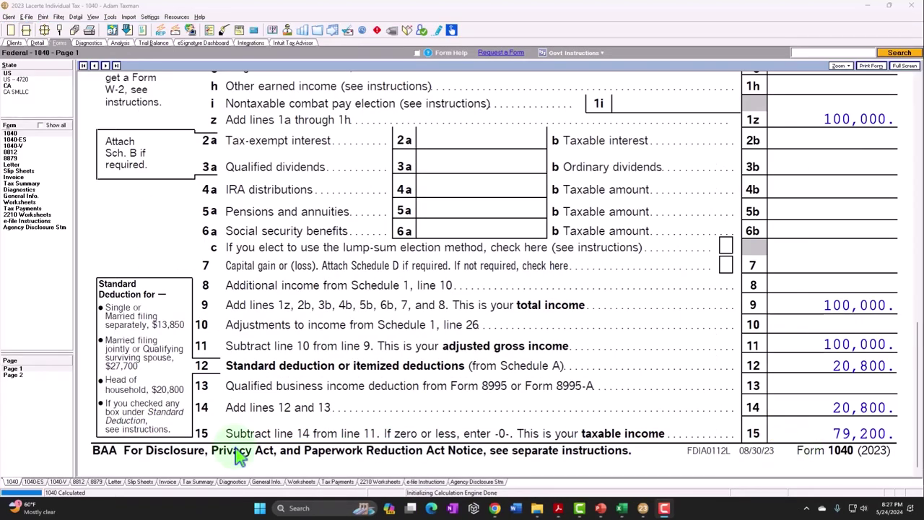
# Step: Examine the Schedule 8812 credit limit worksheet behind the child tax credit on page 2, line 19, and close it
pyautogui.click(13, 375)
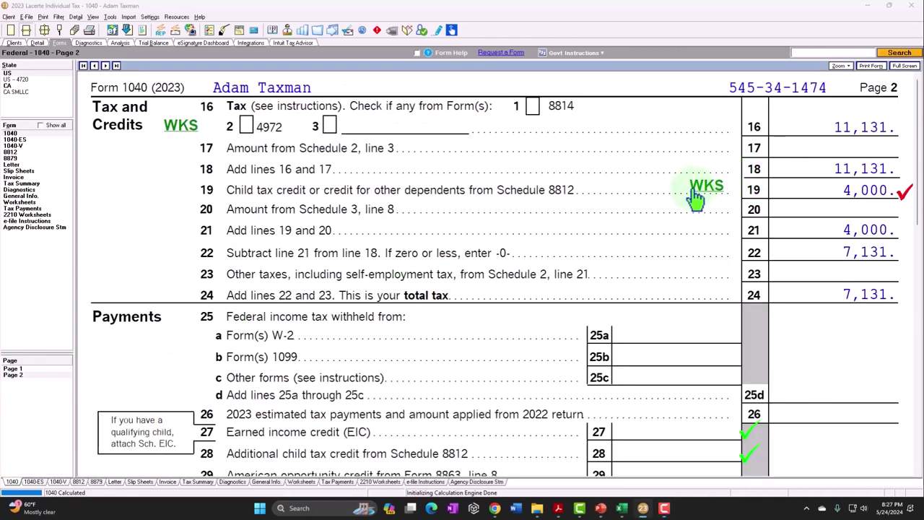
pyautogui.click(702, 197)
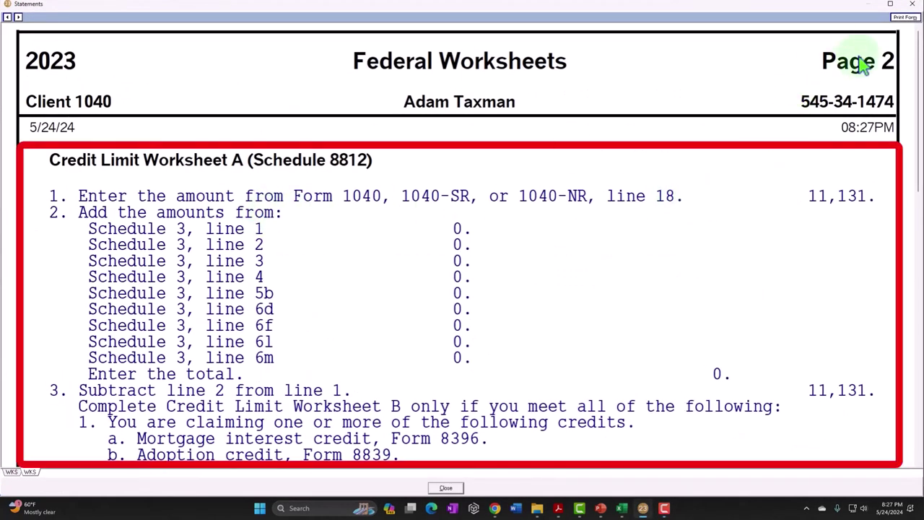
pyautogui.click(912, 5)
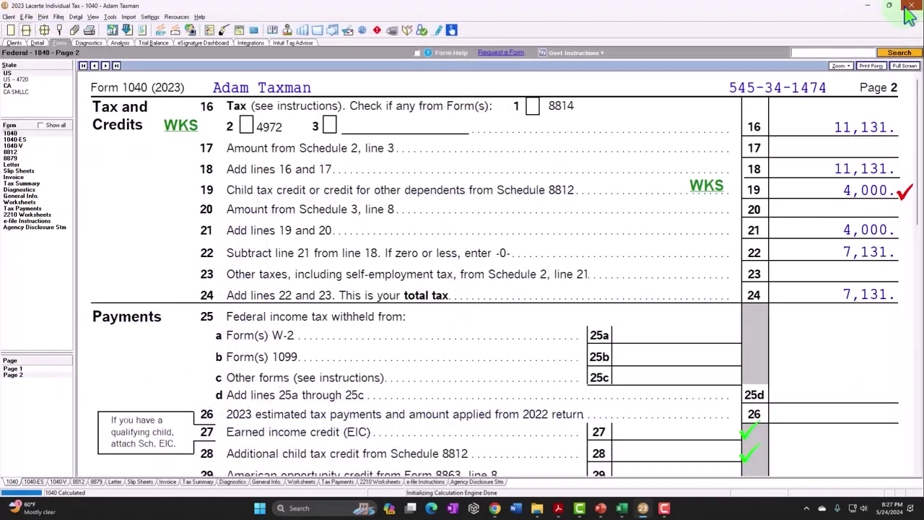
# Step: Recheck the line 16 tax bracket worksheet, close it, and review Form 1040 page 2 from the child tax credit down to the payments
pyautogui.click(189, 130)
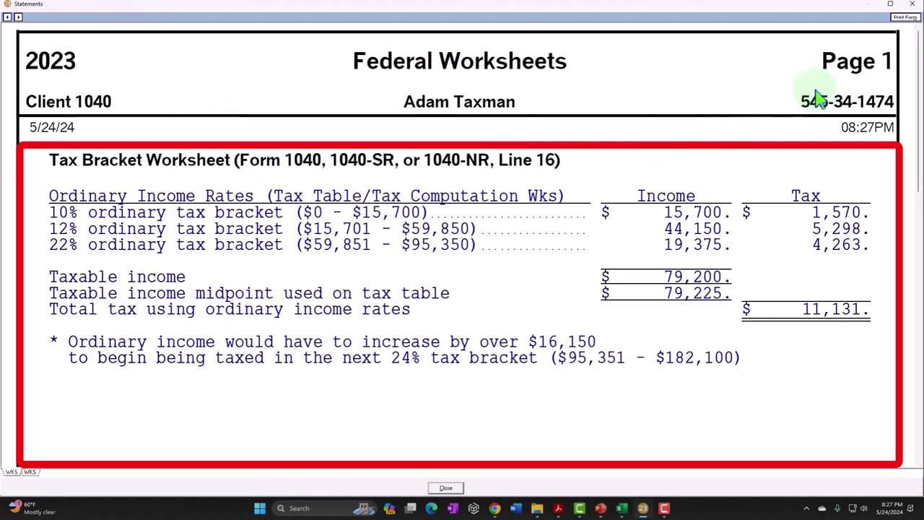
pyautogui.click(912, 5)
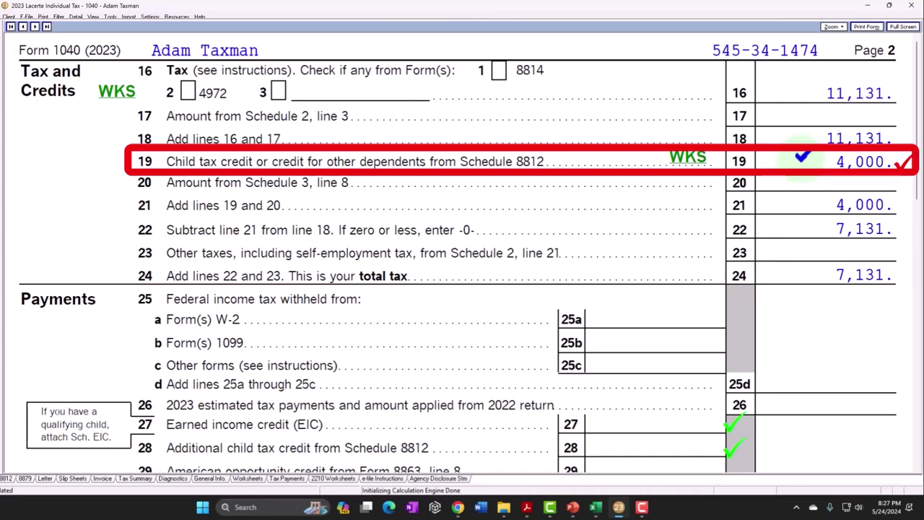
pyautogui.scroll(-5, 805, 166)
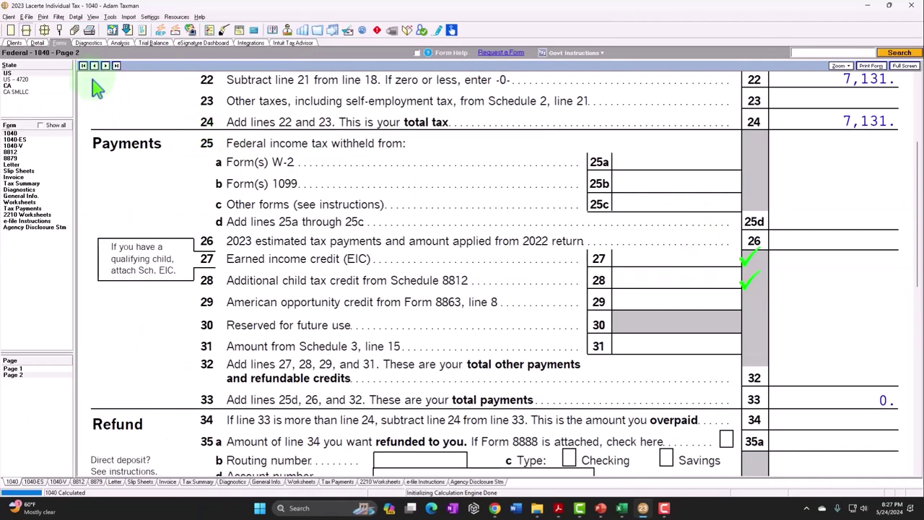
# Step: Open the return's detail input and check the earned income credit income limits by number of children on the PowerPoint slide
pyautogui.click(38, 43)
pyautogui.hotkey('alt', 'Tab')
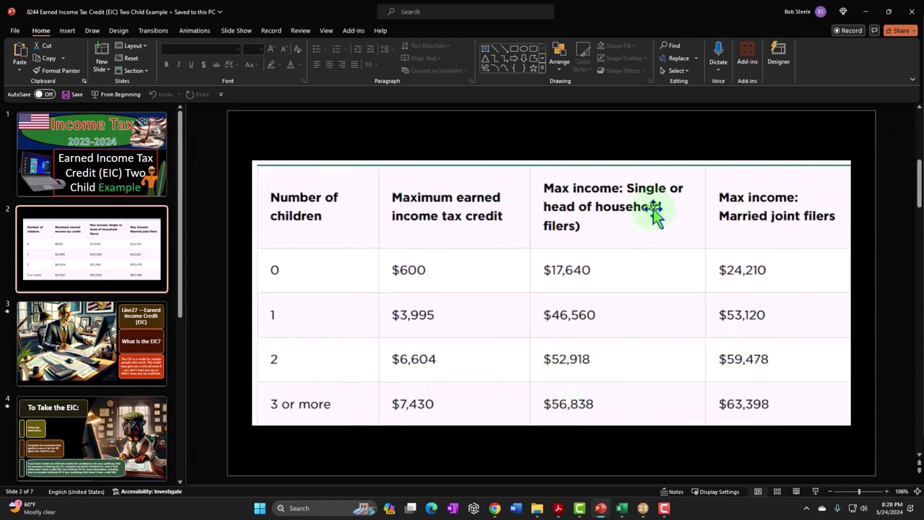
pyautogui.doubleClick(645, 18)
pyautogui.press('super+Down')
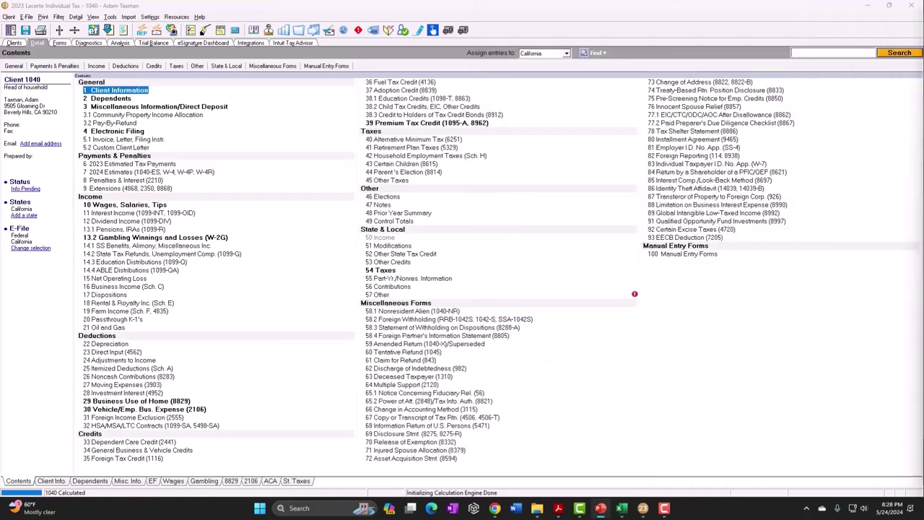
# Step: Switch to the 2023 Form 1040 instructions PDF and examine the EIC table's head of household column for two children around 16,000 of income
pyautogui.click(558, 508)
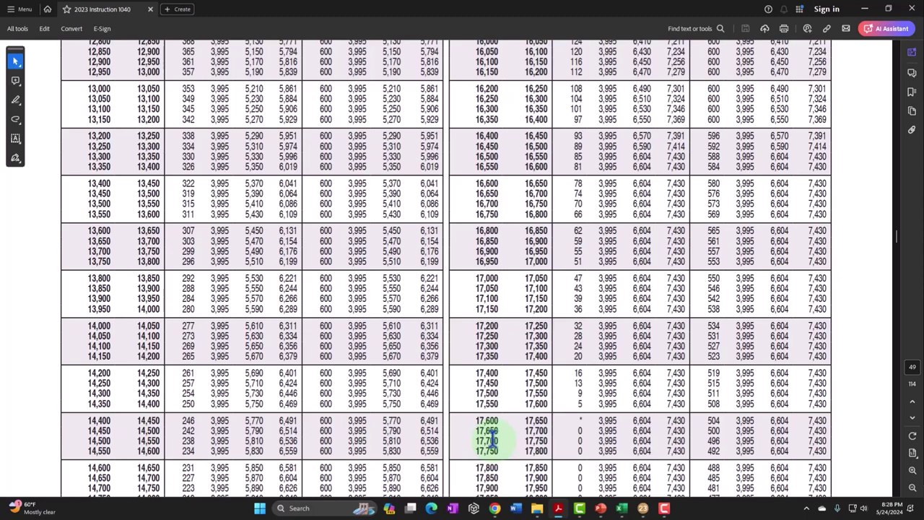
pyautogui.scroll(5, 326, 309)
pyautogui.scroll(1, 325, 309)
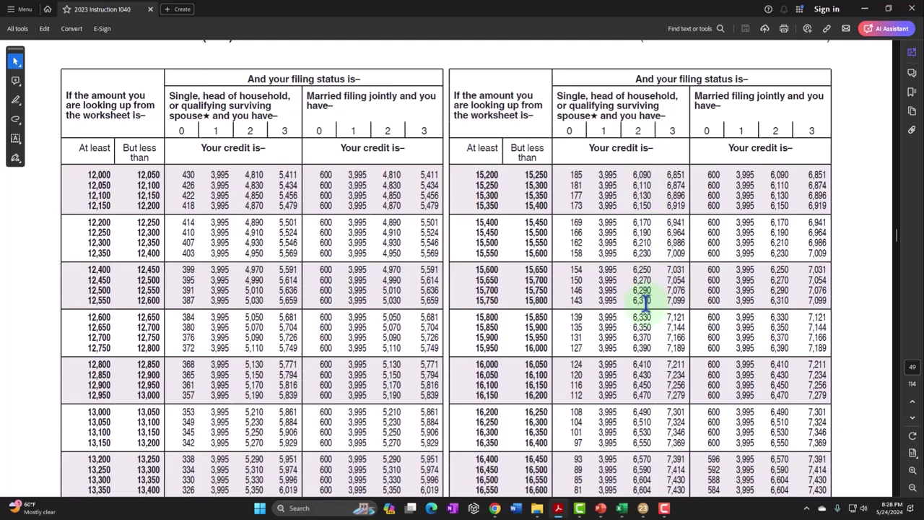
pyautogui.scroll(-4, 645, 300)
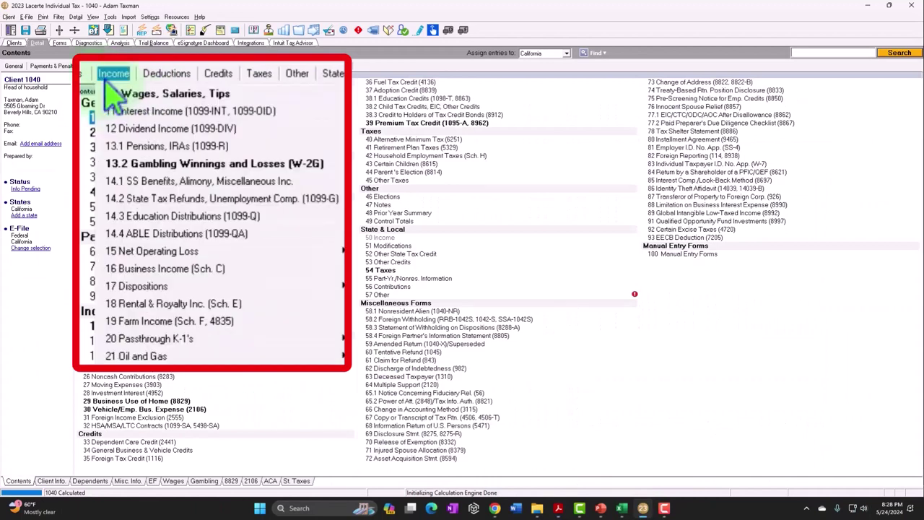
# Step: Open the Wages, Salaries, Tips input in the tax return and set the W-2 wages to 16,000
pyautogui.click(159, 326)
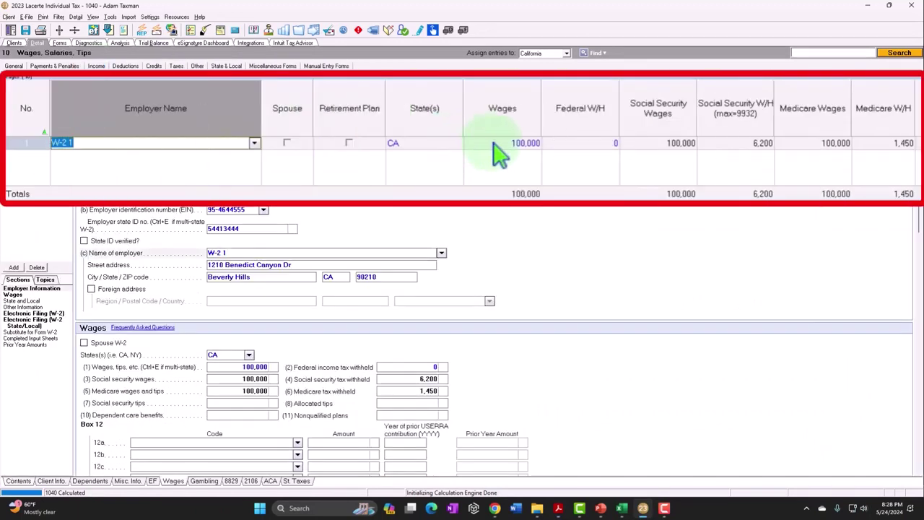
pyautogui.click(493, 142)
pyautogui.write('16000')
pyautogui.press('Tab')
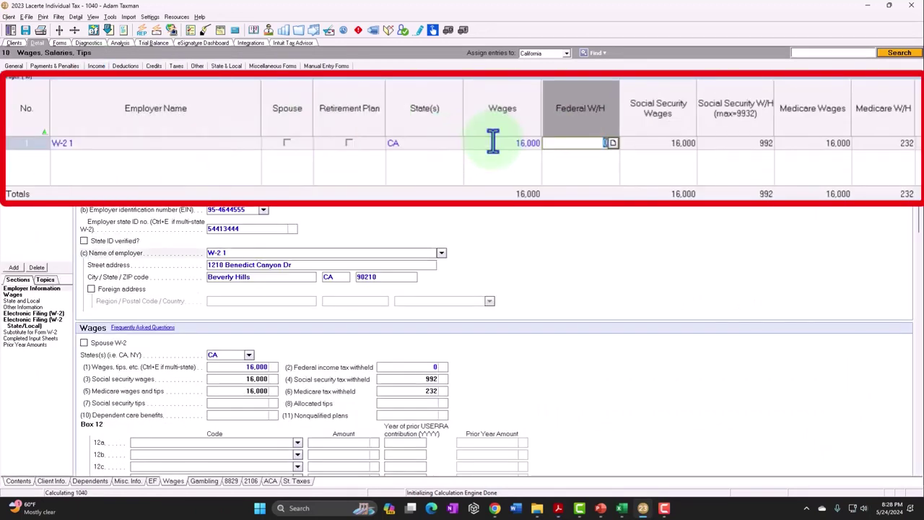
# Step: Review Form 1040 from the wages and taxable income on page 1 to the child tax and earned income credits on page 2
pyautogui.click(59, 43)
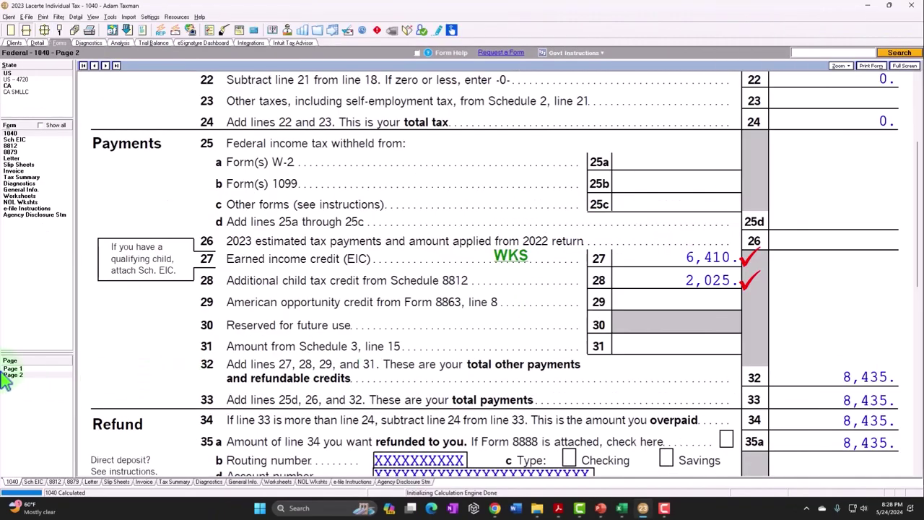
pyautogui.click(12, 368)
pyautogui.scroll(-5, 650, 382)
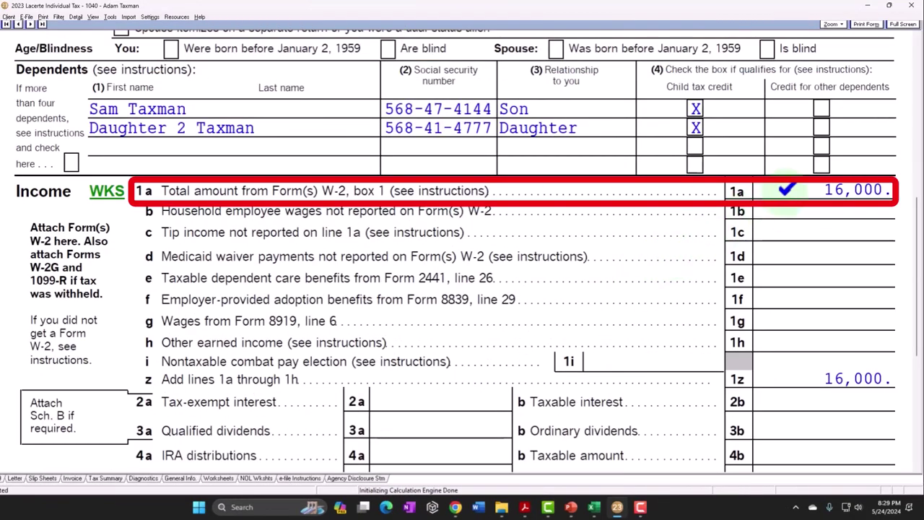
pyautogui.scroll(-8, 794, 185)
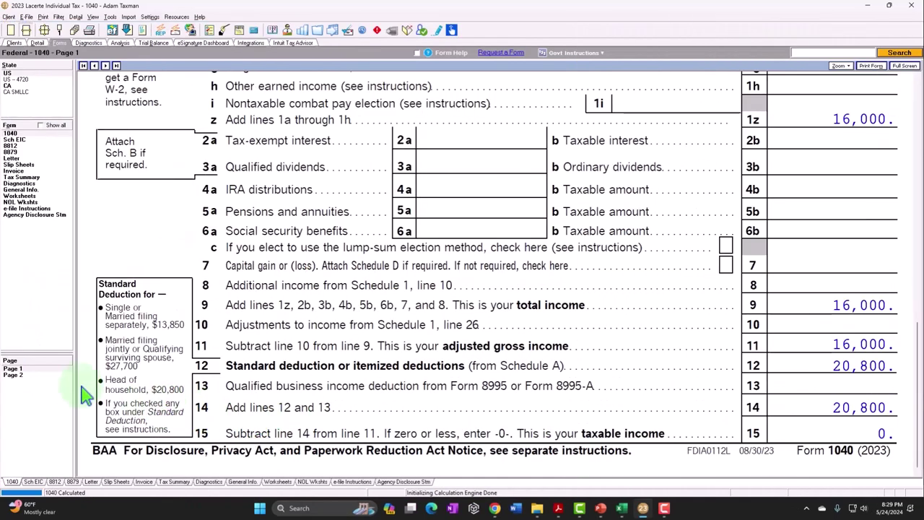
pyautogui.click(13, 375)
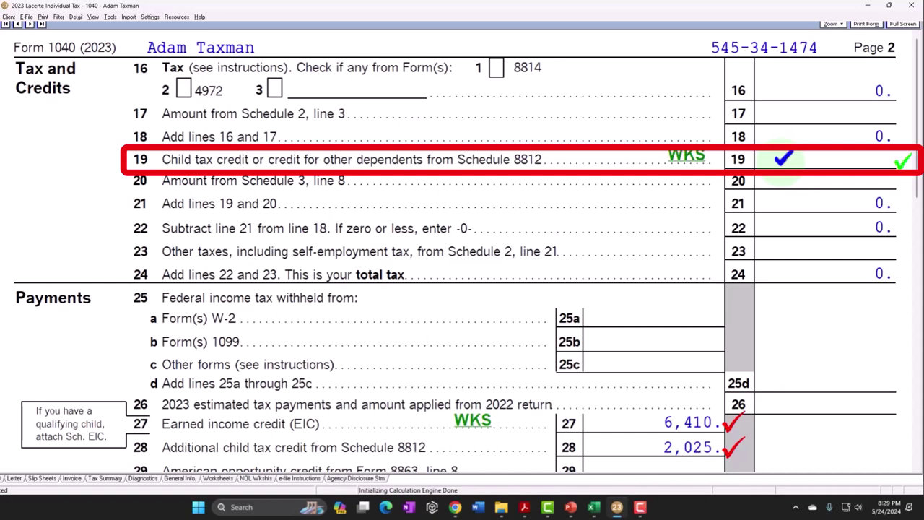
pyautogui.scroll(-3, 783, 158)
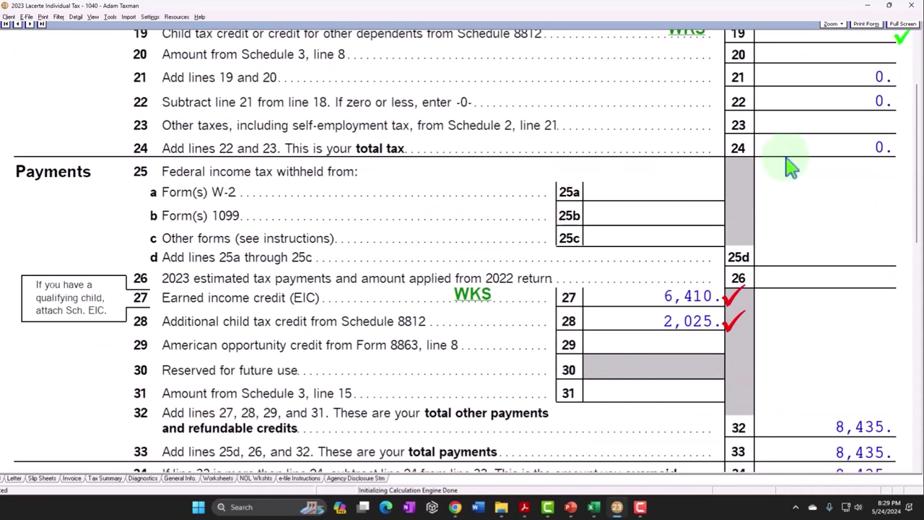
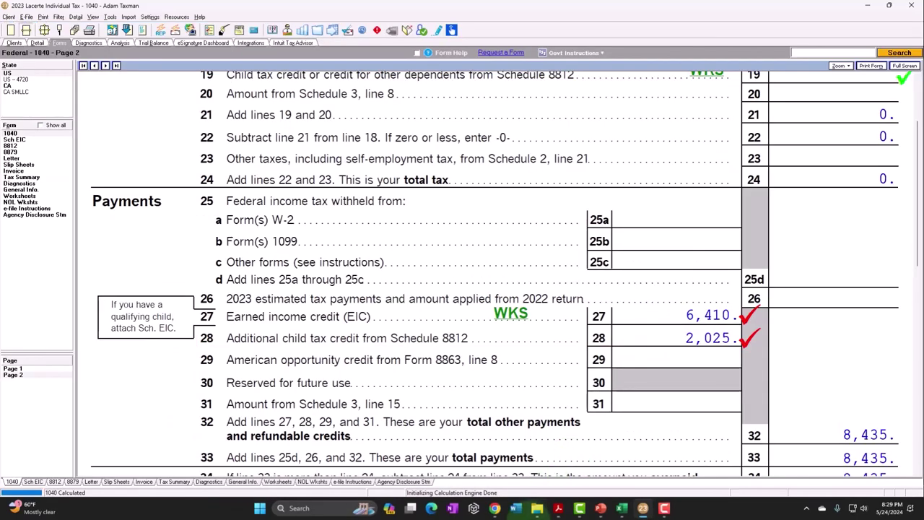
# Step: Trace the EIC table's two-child head of household column through the 16,000 to 24,800 income rows to see where the credit peaks and phases out
pyautogui.moveTo(558, 508)
pyautogui.click(621, 394)
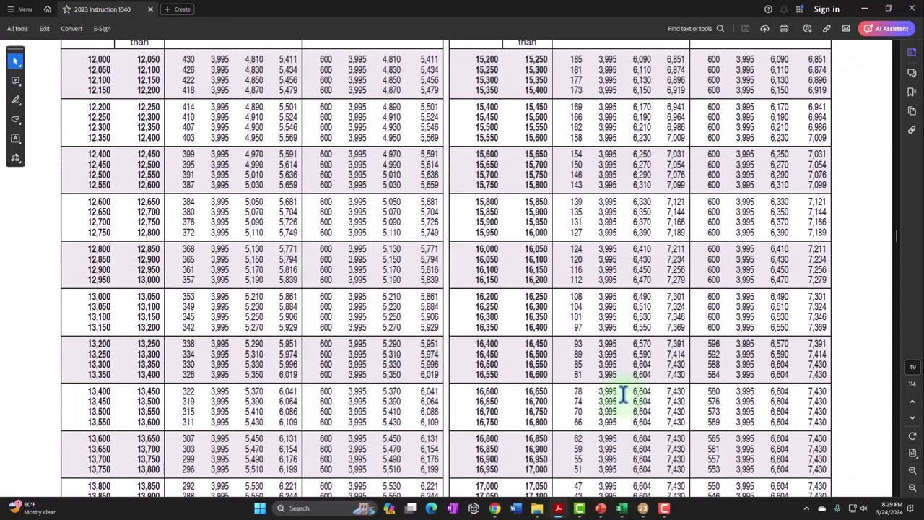
pyautogui.scroll(1, 621, 397)
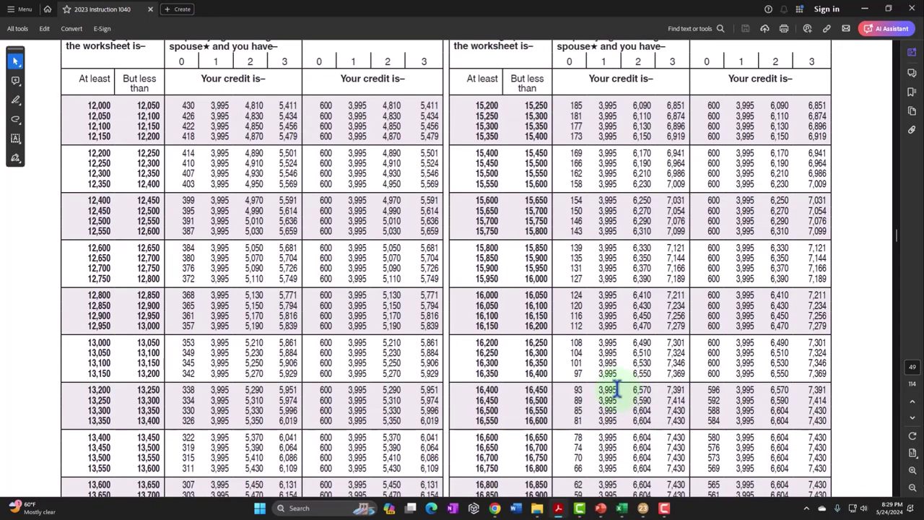
pyautogui.scroll(-14, 624, 393)
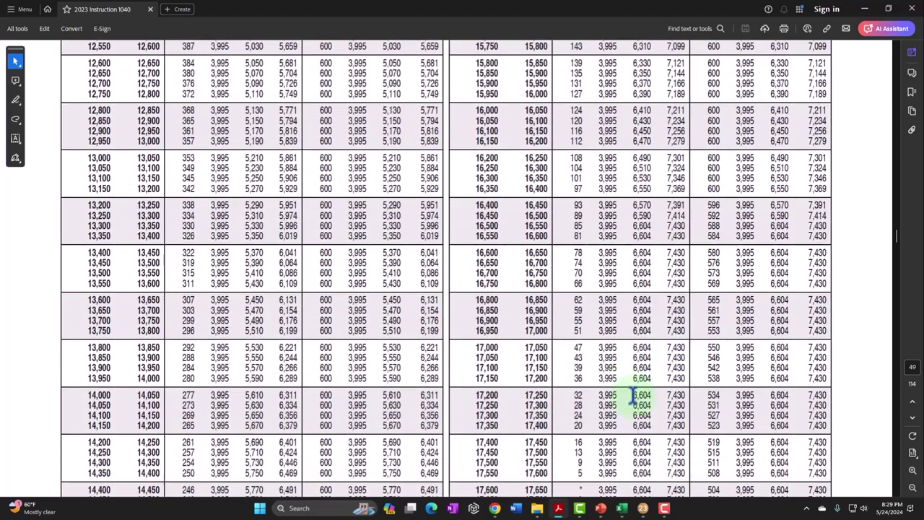
pyautogui.scroll(-7, 632, 395)
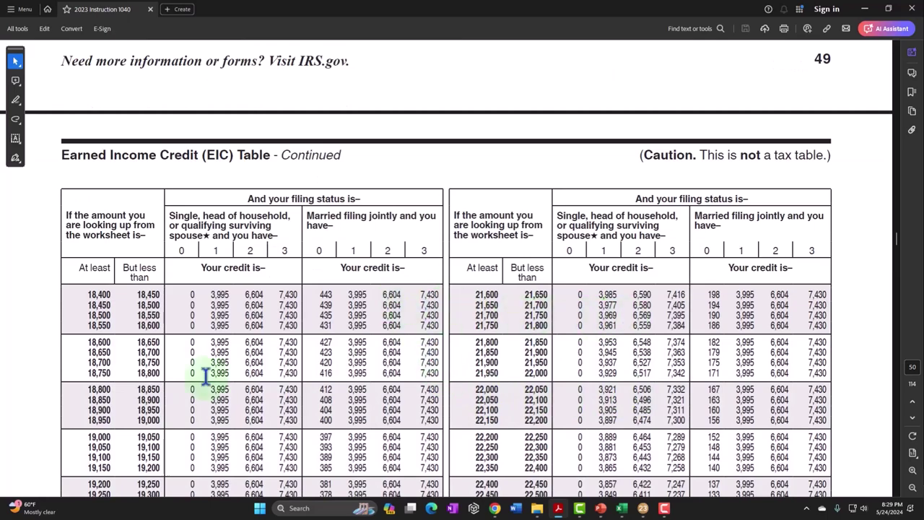
pyautogui.scroll(-10, 242, 376)
pyautogui.scroll(-5, 244, 391)
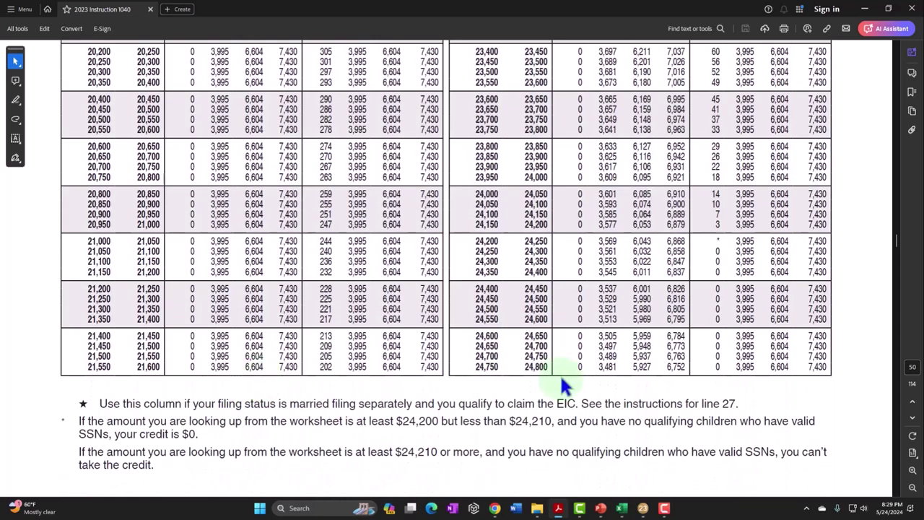
pyautogui.scroll(10, 560, 373)
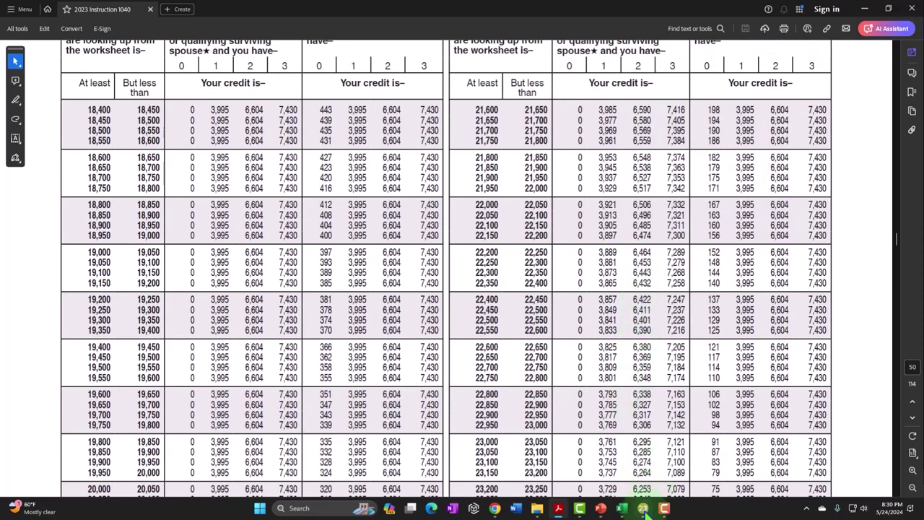
# Step: Return to the tax return's wage input and set the W-2 wages to 21,600
pyautogui.click(642, 508)
pyautogui.click(38, 43)
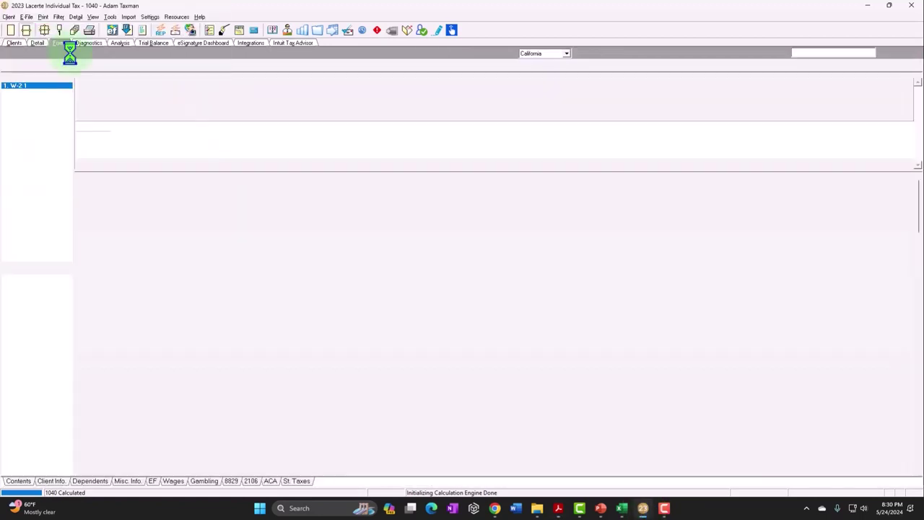
pyautogui.click(466, 126)
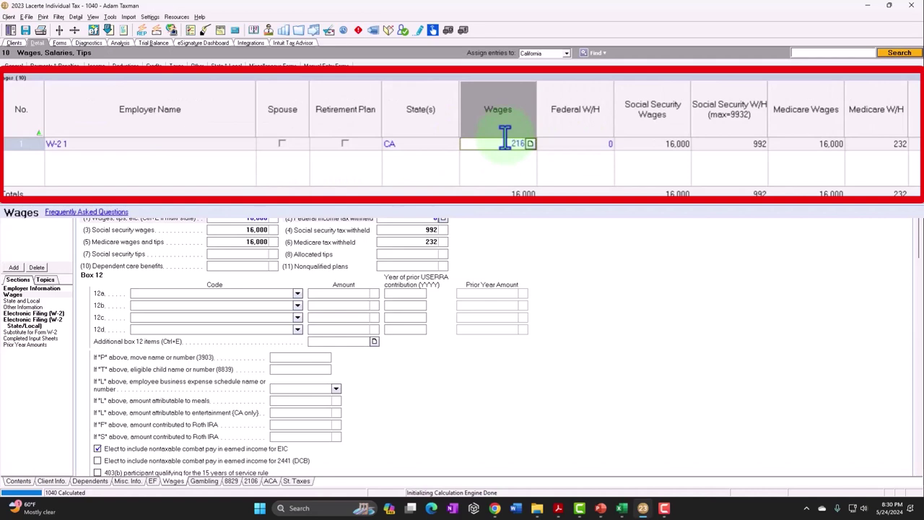
pyautogui.write('21600')
pyautogui.press('Tab')
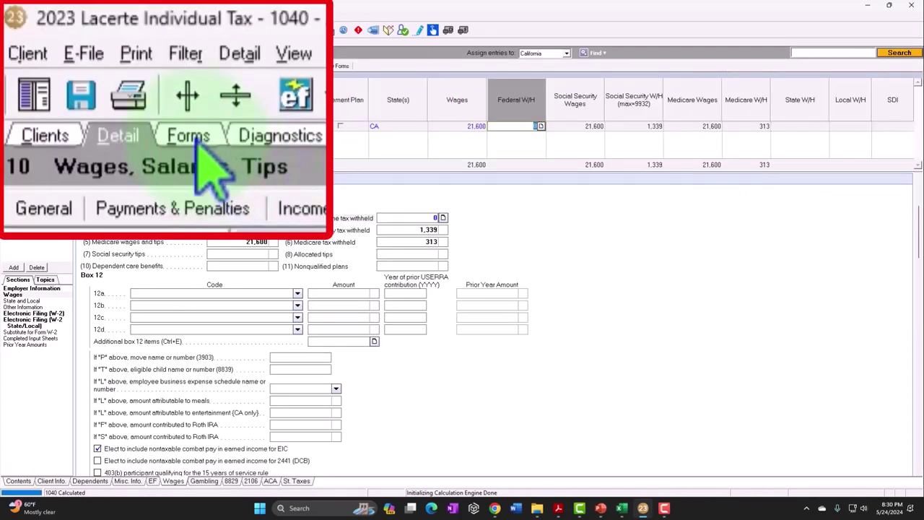
# Step: Review the recalculated Form 1040, covering filing status, dependents and taxable income on page 1, plus tax, credits and refund on page 2
pyautogui.click(59, 43)
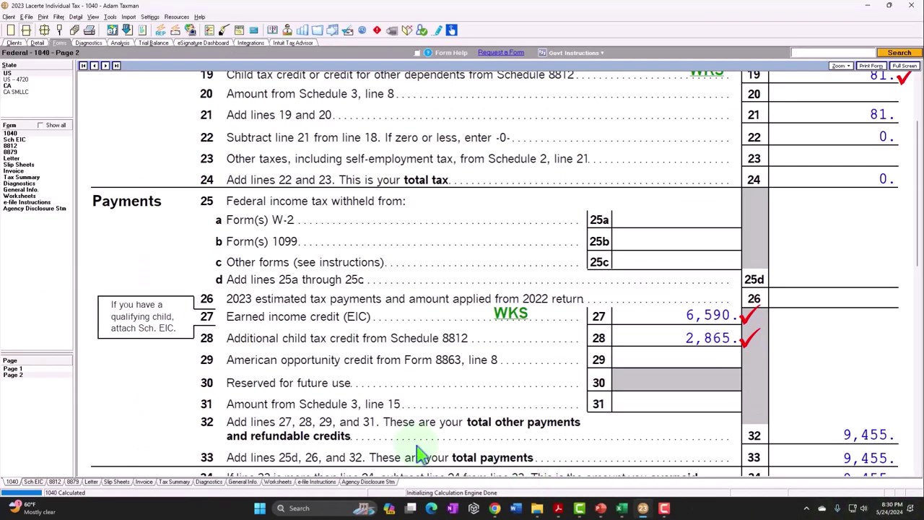
pyautogui.click(16, 368)
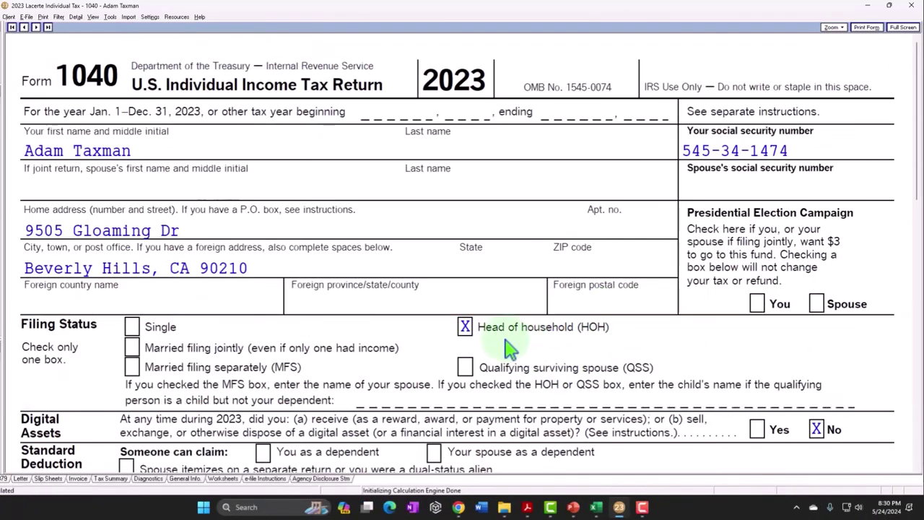
pyautogui.scroll(-10, 509, 349)
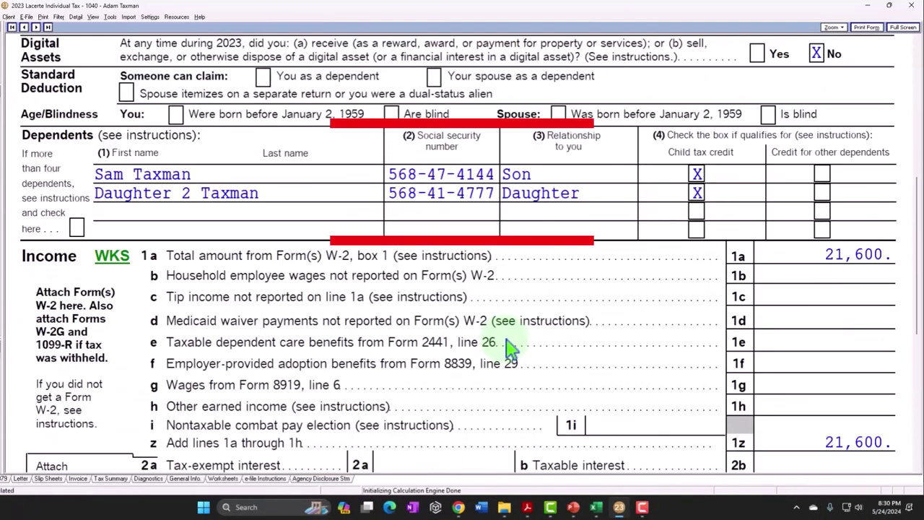
pyautogui.scroll(-1, 598, 310)
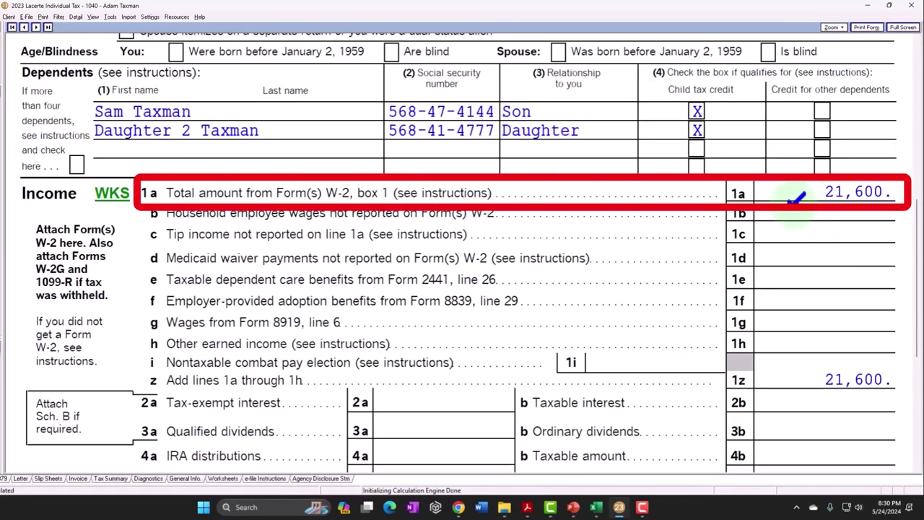
pyautogui.scroll(-5, 795, 209)
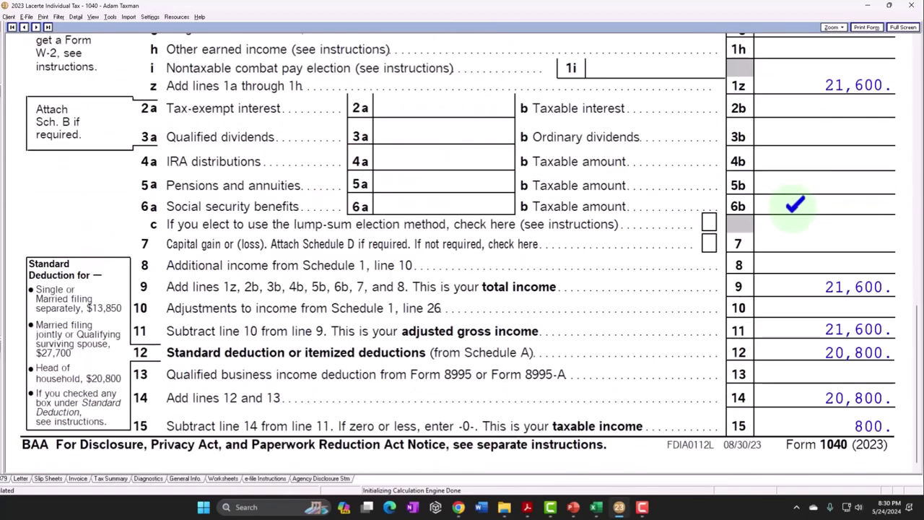
pyautogui.scroll(-5, 795, 307)
pyautogui.scroll(5, 780, 347)
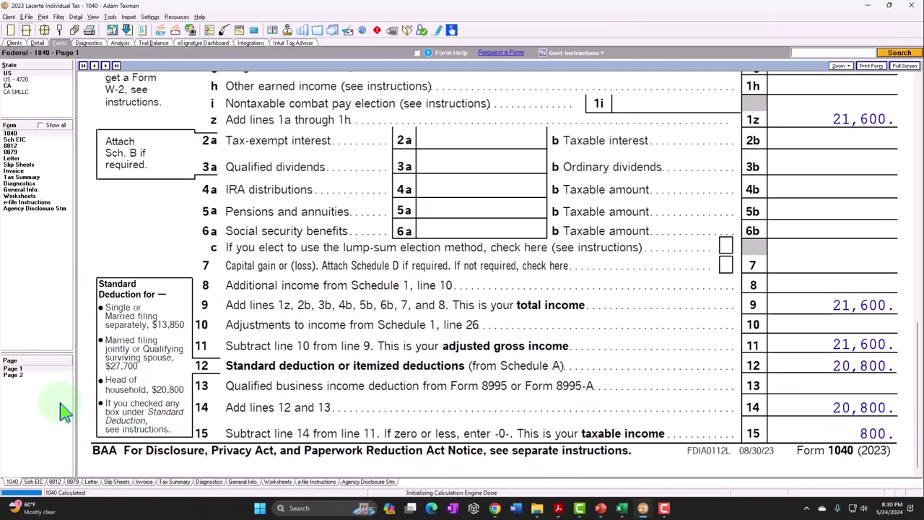
pyautogui.click(22, 374)
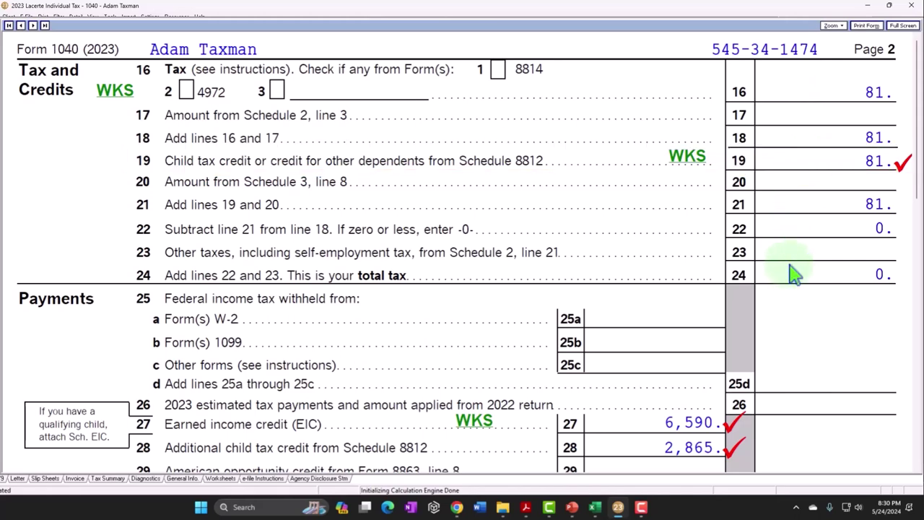
pyautogui.scroll(-5, 790, 269)
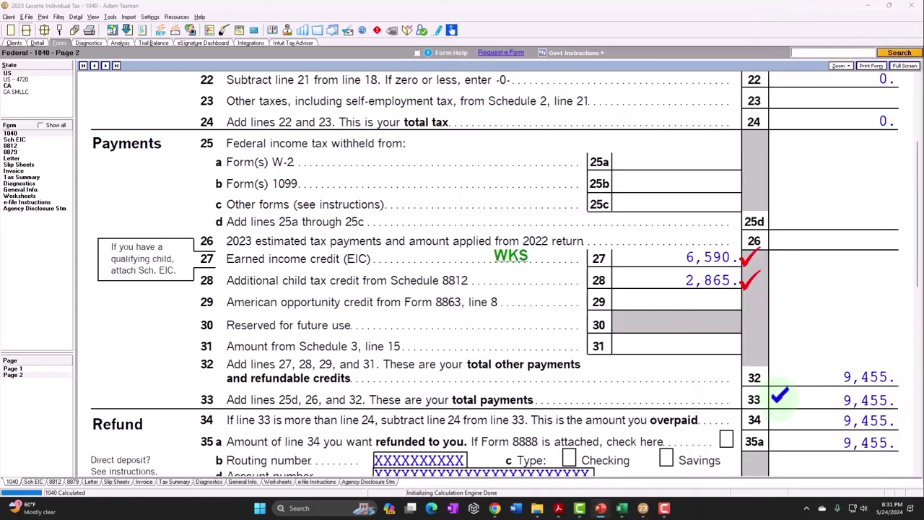
# Step: In the Excel worksheet's P Income sheet, set the W-2 income to 21,600 to match line 1a of the return
pyautogui.click(623, 510)
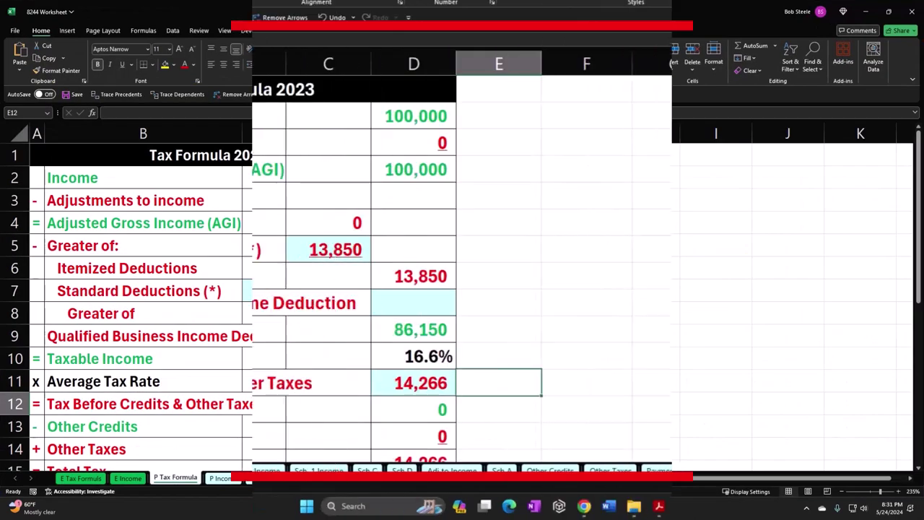
pyautogui.click(263, 470)
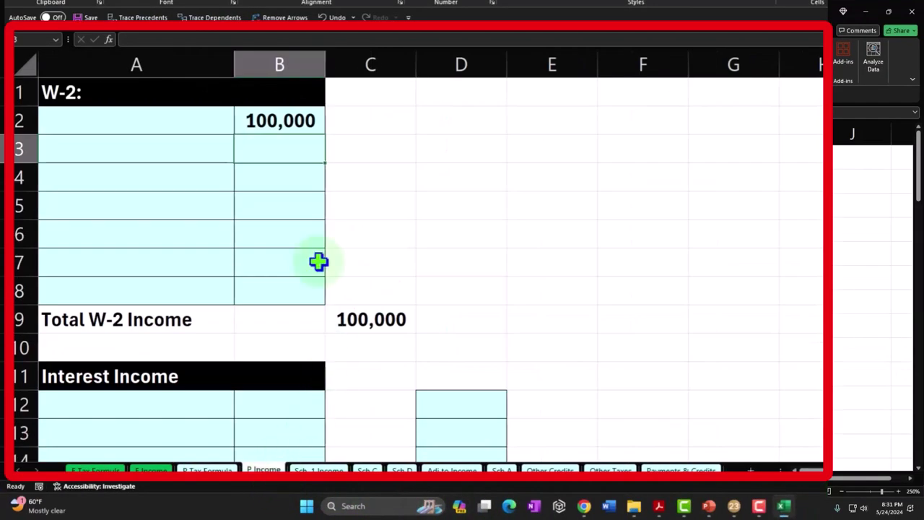
pyautogui.click(734, 505)
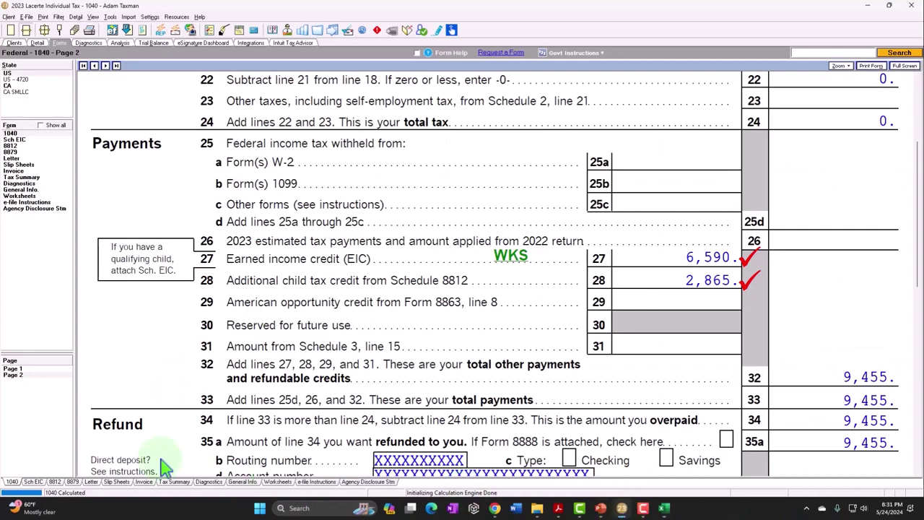
pyautogui.click(14, 369)
pyautogui.scroll(-10, 564, 434)
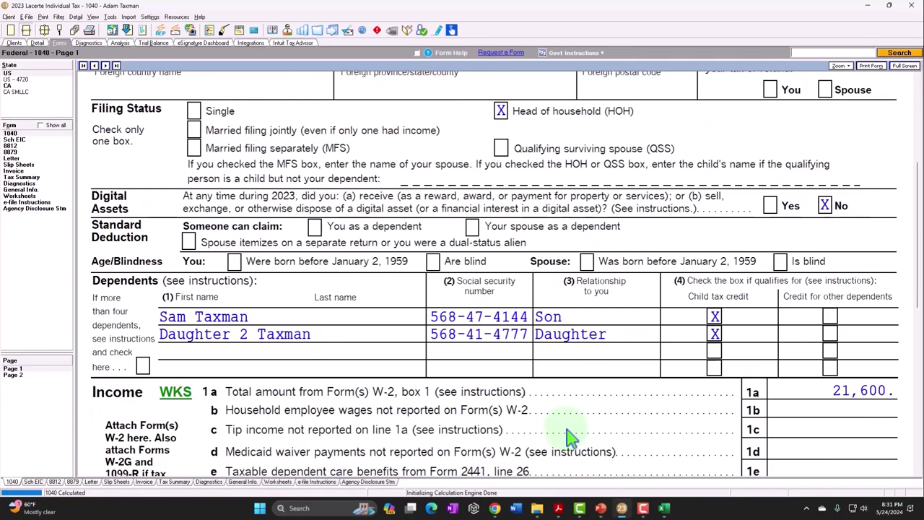
pyautogui.click(666, 508)
pyautogui.click(297, 99)
pyautogui.write('21600')
pyautogui.press('Return')
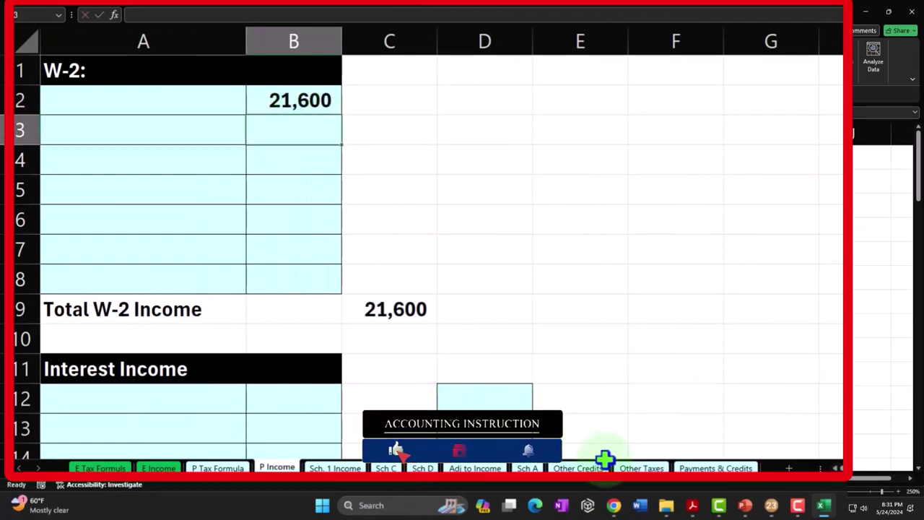
# Step: On the Other Credits sheet, enter the return's line 19 child tax credit of 81 for the first child in B4
pyautogui.click(581, 468)
pyautogui.click(772, 505)
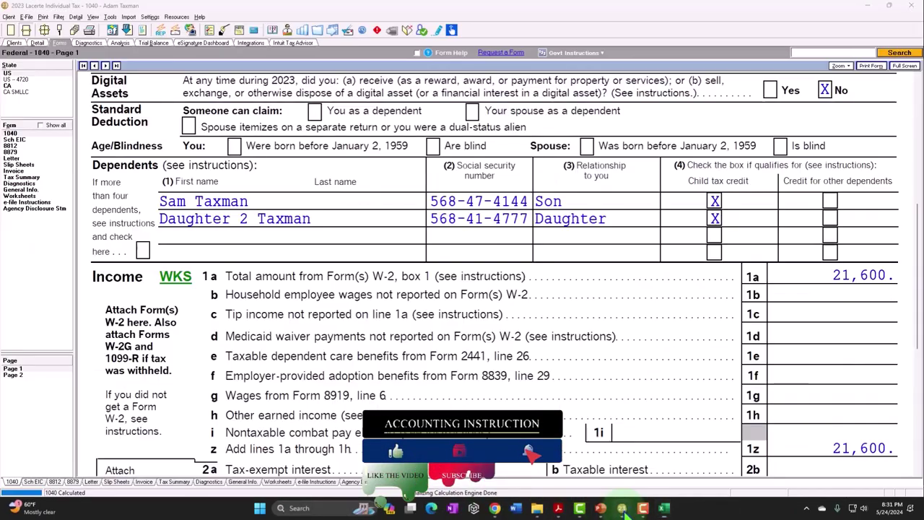
pyautogui.click(13, 374)
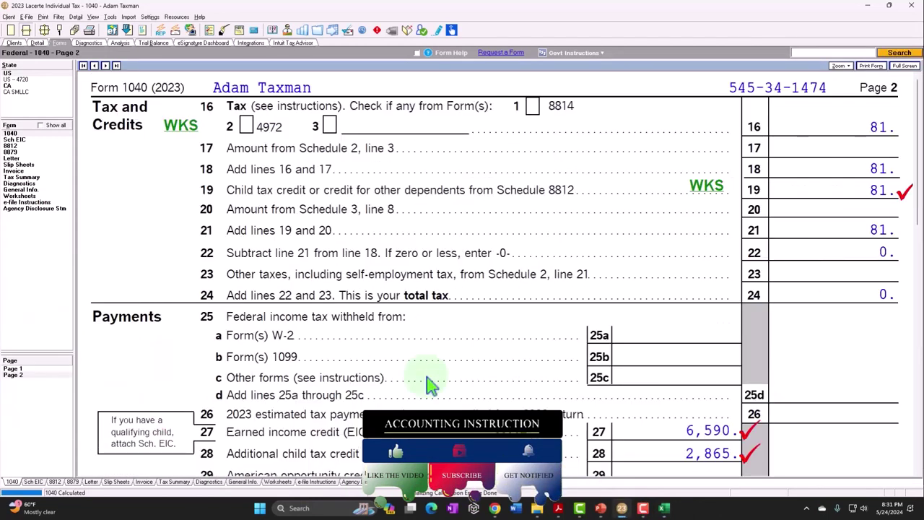
pyautogui.click(665, 508)
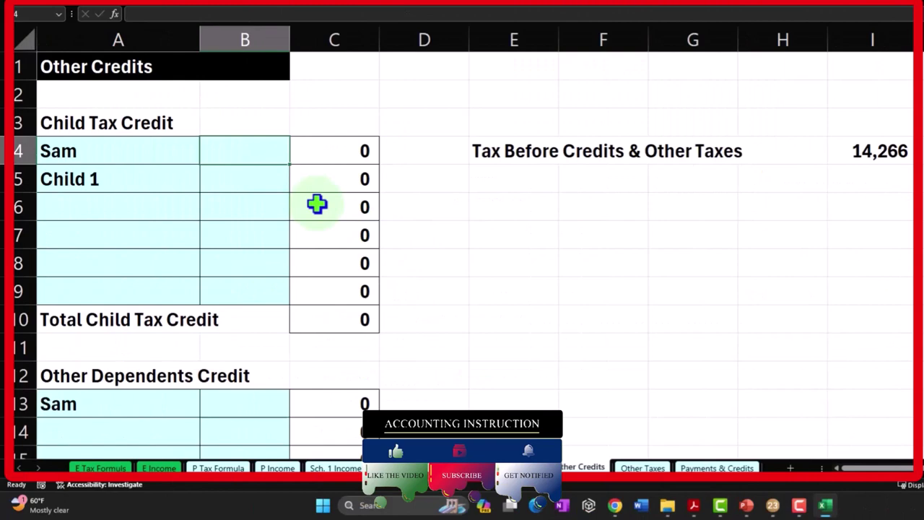
pyautogui.press('Tab')
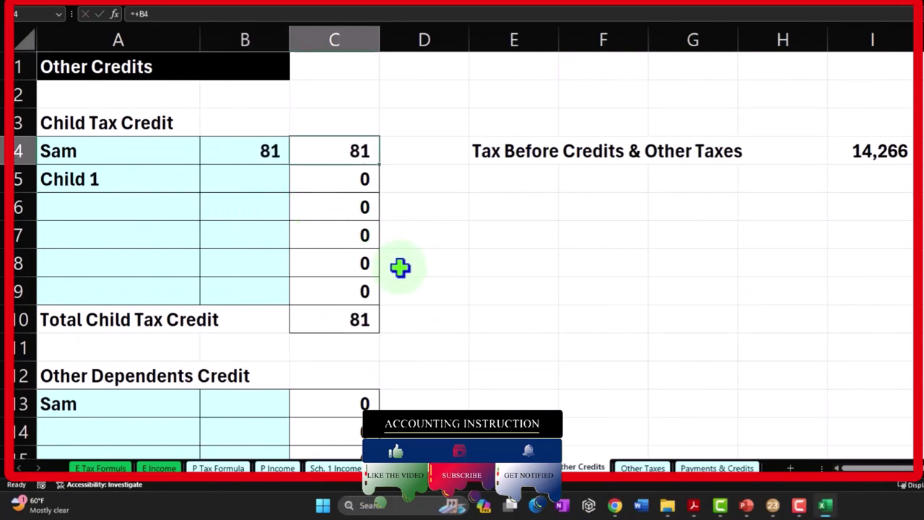
pyautogui.scroll(-1, 398, 267)
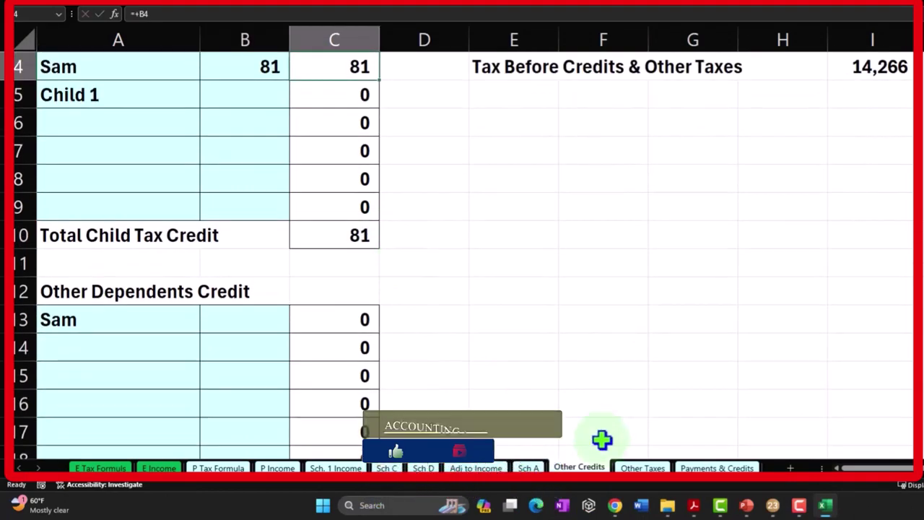
# Step: On the Payments & Credits sheet, enter an additional child tax credit of 1,600 for each of Child 1 and Child 2
pyautogui.click(704, 468)
pyautogui.scroll(-1, 504, 373)
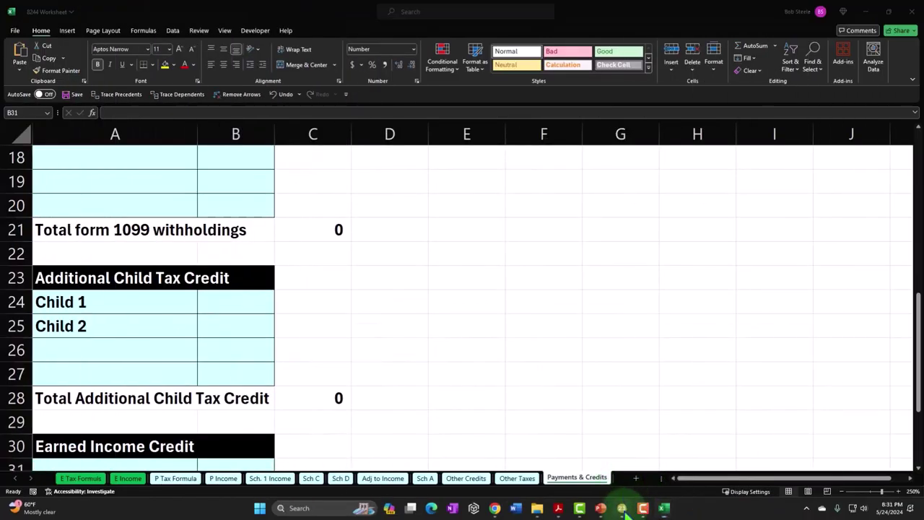
pyautogui.click(623, 510)
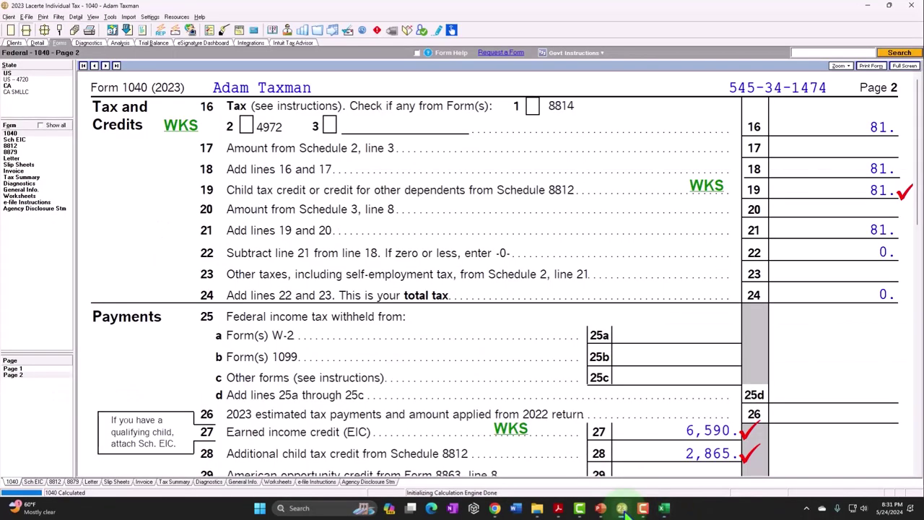
pyautogui.click(664, 509)
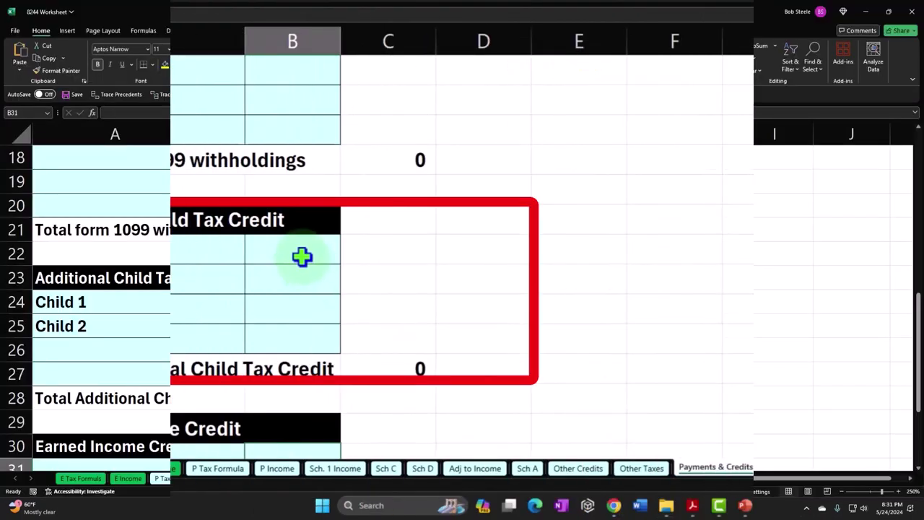
pyautogui.click(302, 254)
pyautogui.write('28')
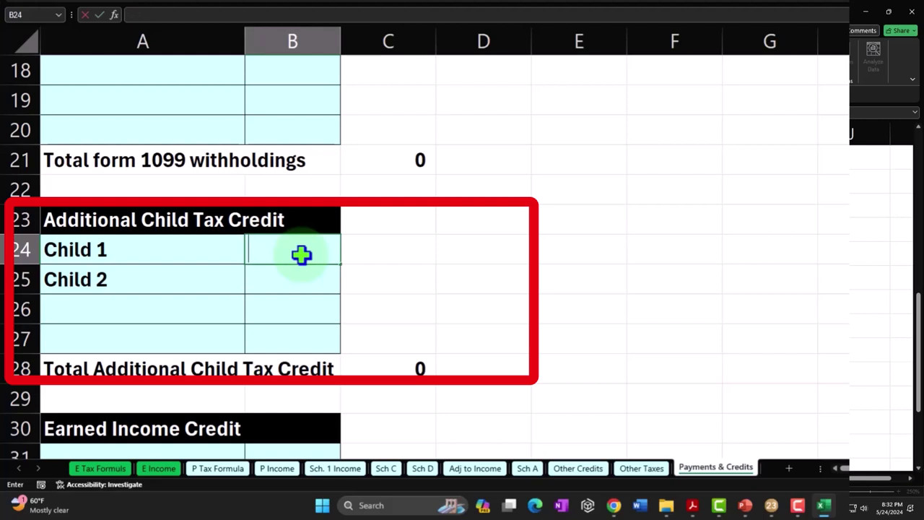
pyautogui.write('00')
pyautogui.press('Return')
pyautogui.write('1600')
pyautogui.press('Return')
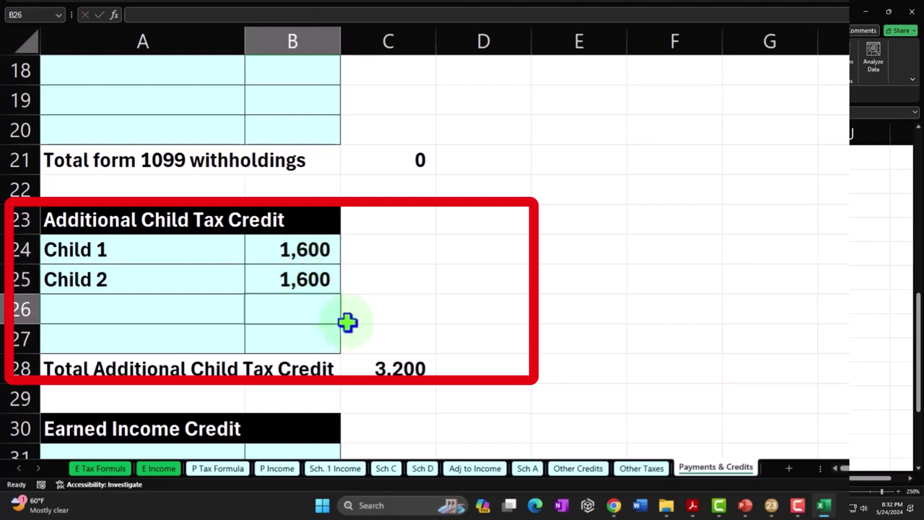
# Step: Copy the return's line 28 additional child tax credit, 2,865, into cell E28 beside the worksheet total
pyautogui.click(823, 505)
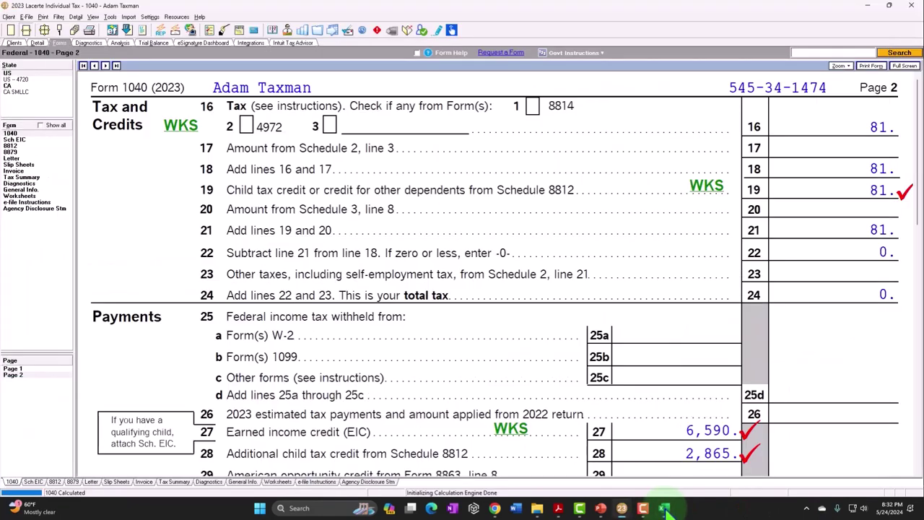
pyautogui.click(665, 509)
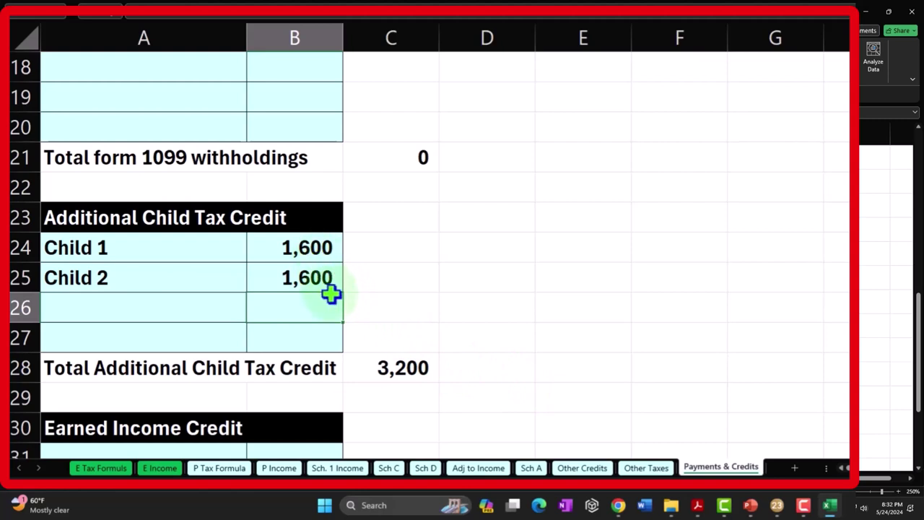
pyautogui.click(543, 368)
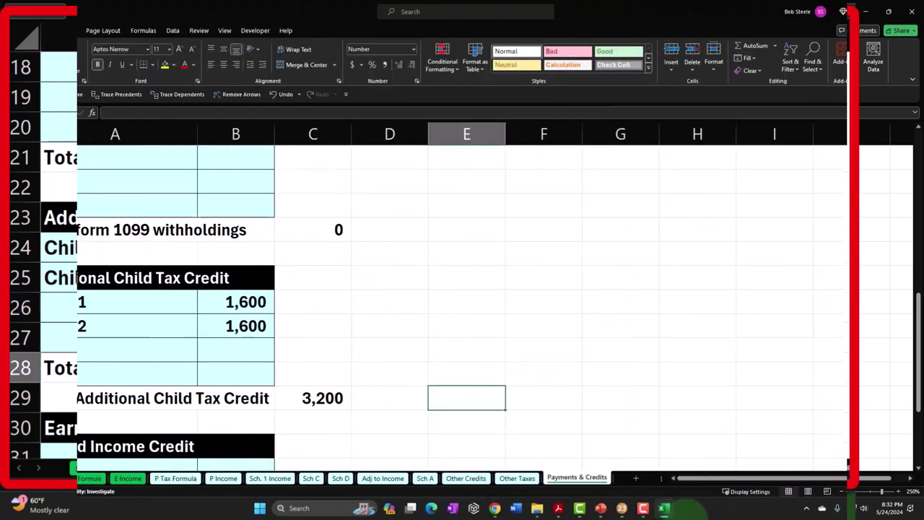
pyautogui.click(664, 509)
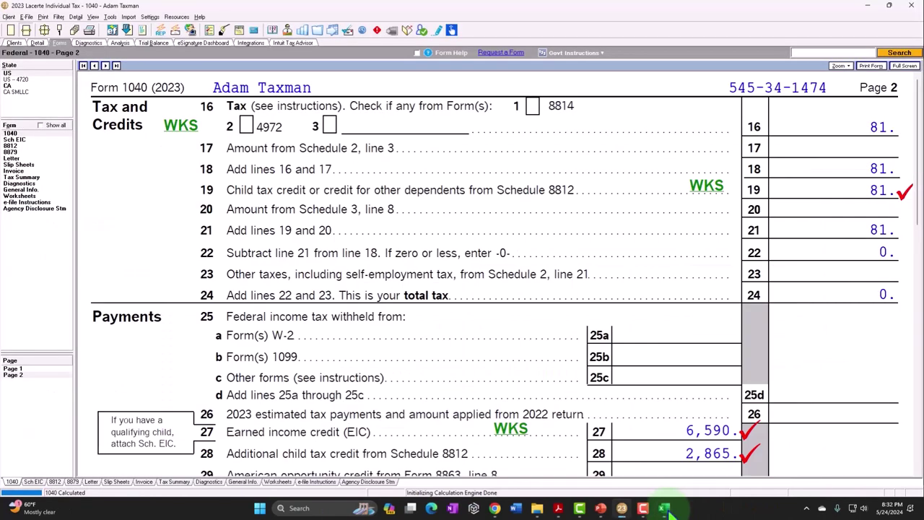
pyautogui.click(666, 509)
pyautogui.write('2865')
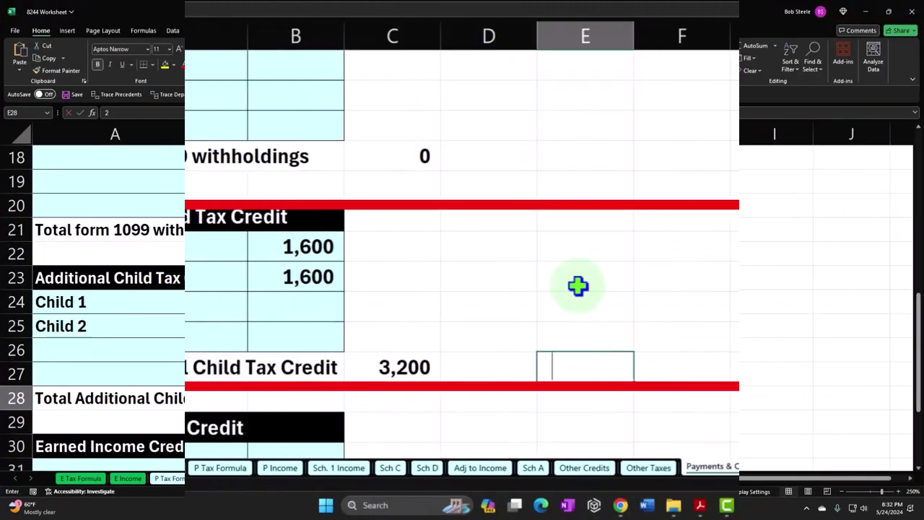
pyautogui.press('Return')
pyautogui.press('Up')
pyautogui.press('Up')
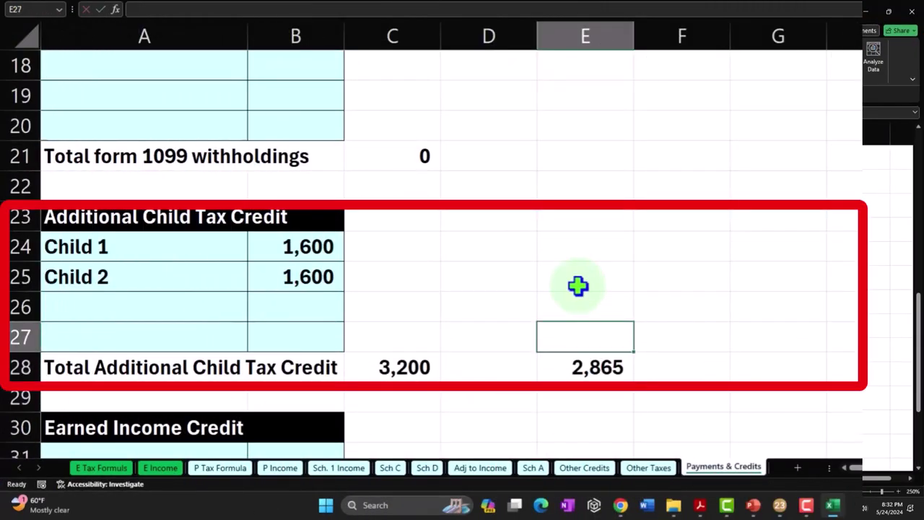
# Step: In F28, calculate the total additional child tax credit in C28 minus the line 28 figure in E28
pyautogui.press('Down')
pyautogui.press('Right')
pyautogui.write('+')
pyautogui.press('Left')
pyautogui.press('Left')
pyautogui.write('-')
pyautogui.press('Left')
pyautogui.press('Return')
# Step: Enter an adjustment of -335 in B26, below the two children's additional child tax credit amounts
pyautogui.press('Up')
pyautogui.press('Up')
pyautogui.press('Left')
pyautogui.press('Left')
pyautogui.press('Left')
pyautogui.press('Left')
pyautogui.press('Up')
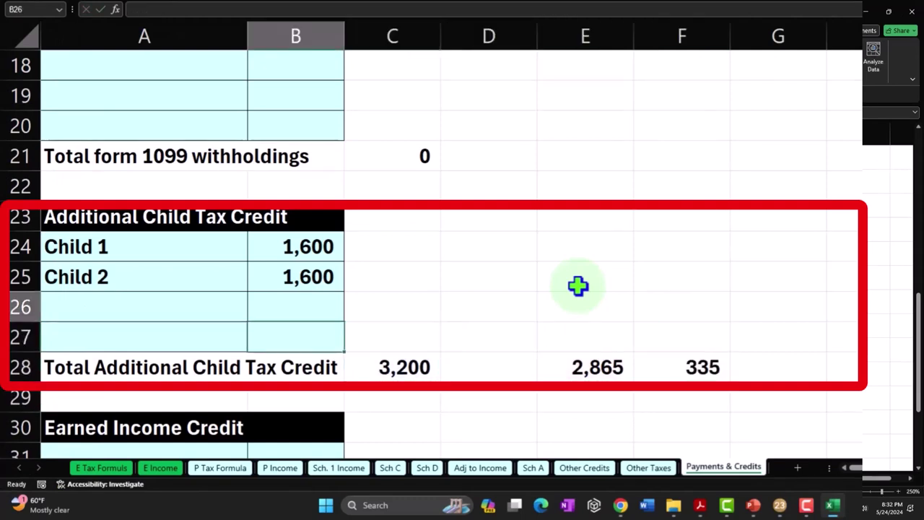
pyautogui.write('-335')
pyautogui.press('Return')
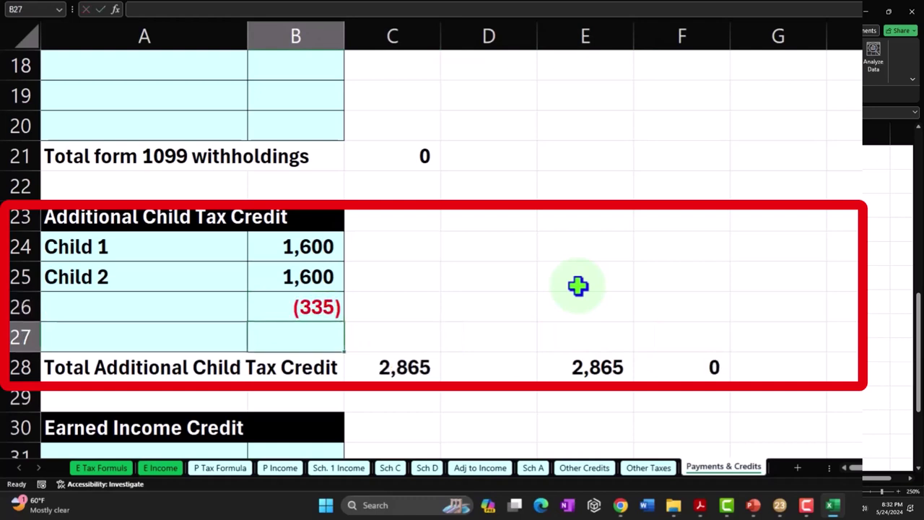
# Step: Clear the scratch figures in E28:F28 and inspect the adjustment in B26 and the total in C28
pyautogui.moveTo(600, 365); pyautogui.dragTo(666, 358)
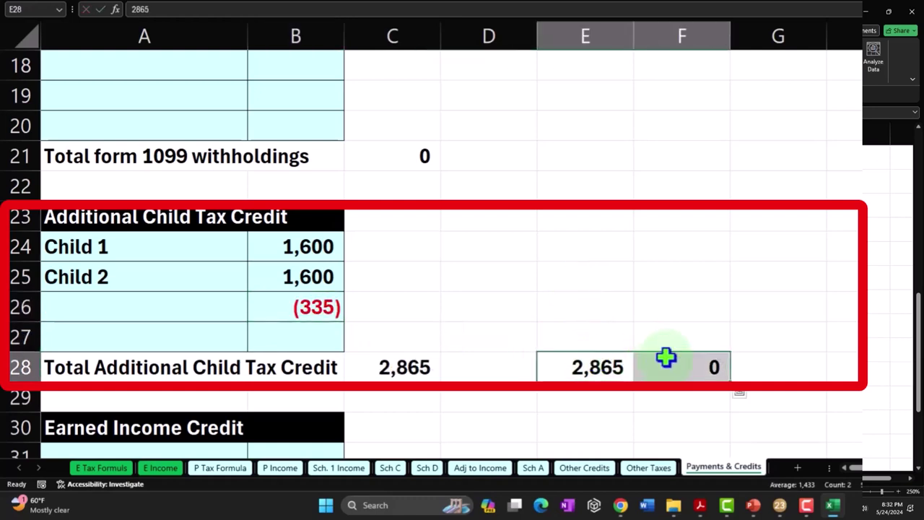
pyautogui.press('Delete')
pyautogui.click(320, 306)
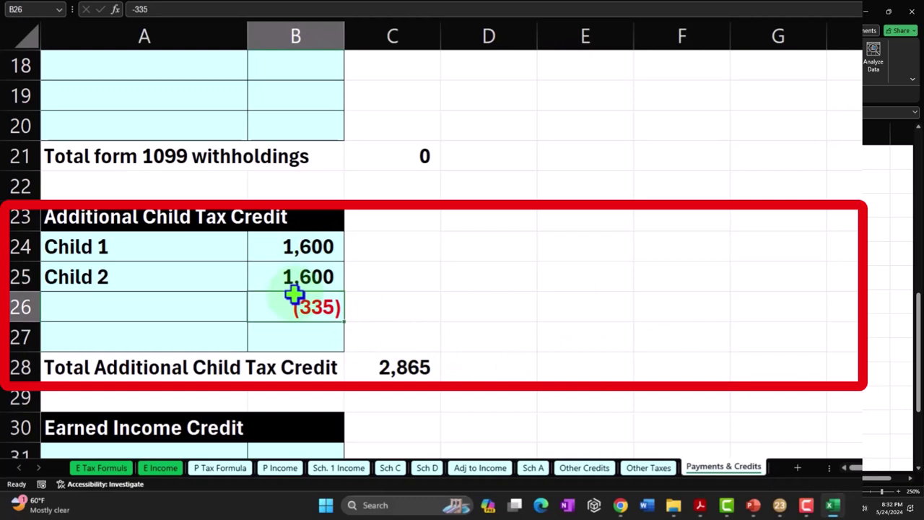
pyautogui.click(411, 367)
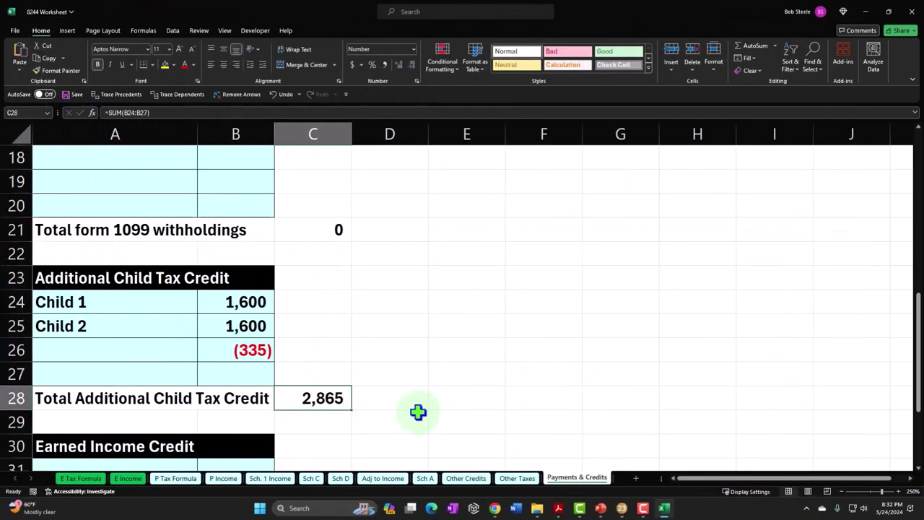
# Step: Recheck page 2 of the return, and enter 2,865 in B31 under Earned Income Credit on the worksheet
pyautogui.click(624, 509)
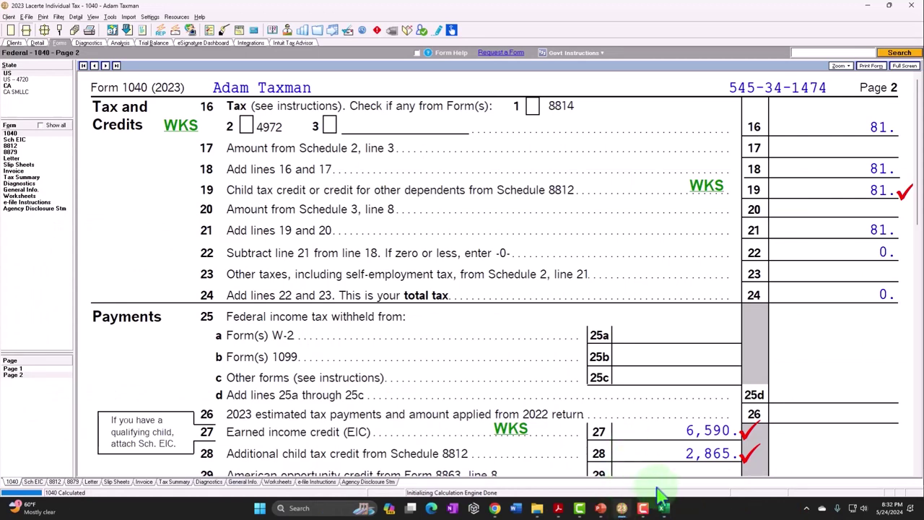
pyautogui.click(666, 509)
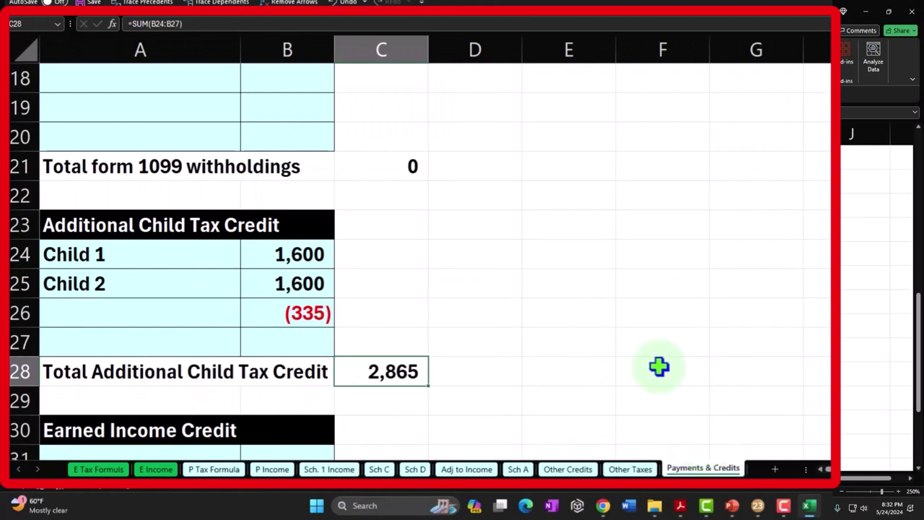
pyautogui.scroll(-2, 658, 366)
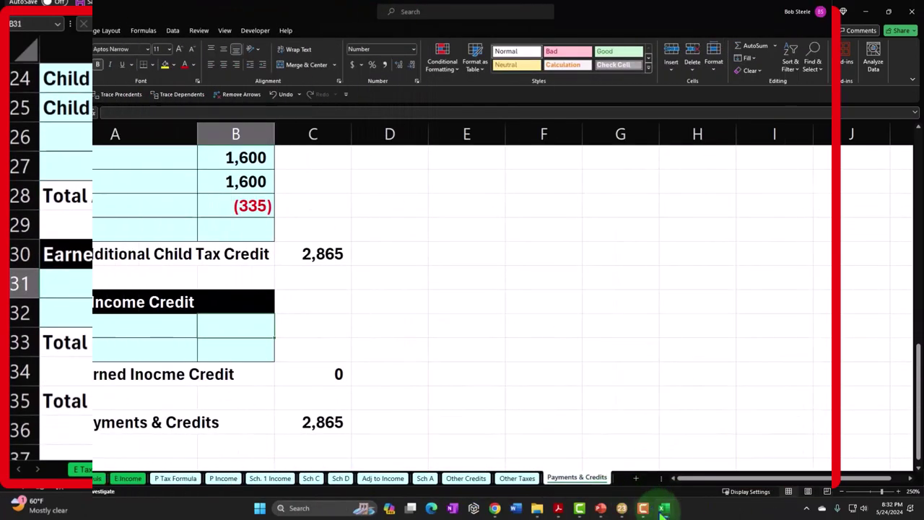
pyautogui.click(665, 509)
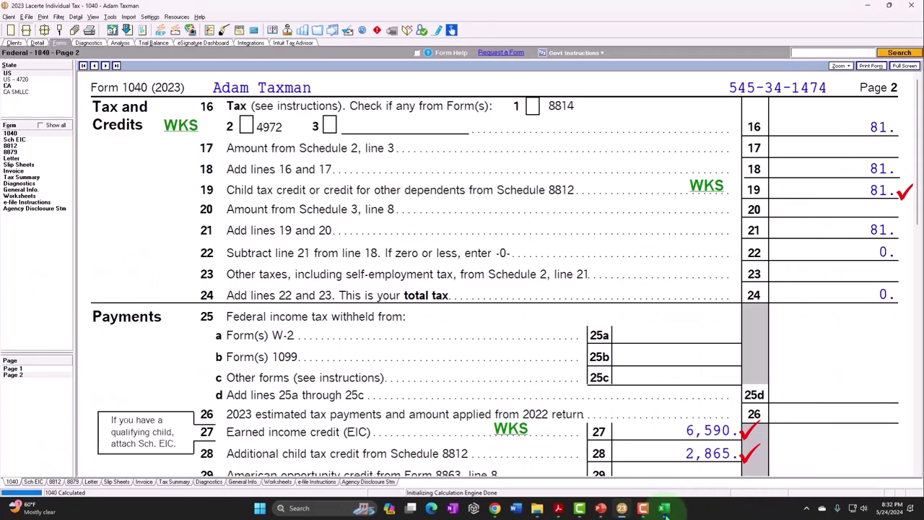
pyautogui.click(665, 509)
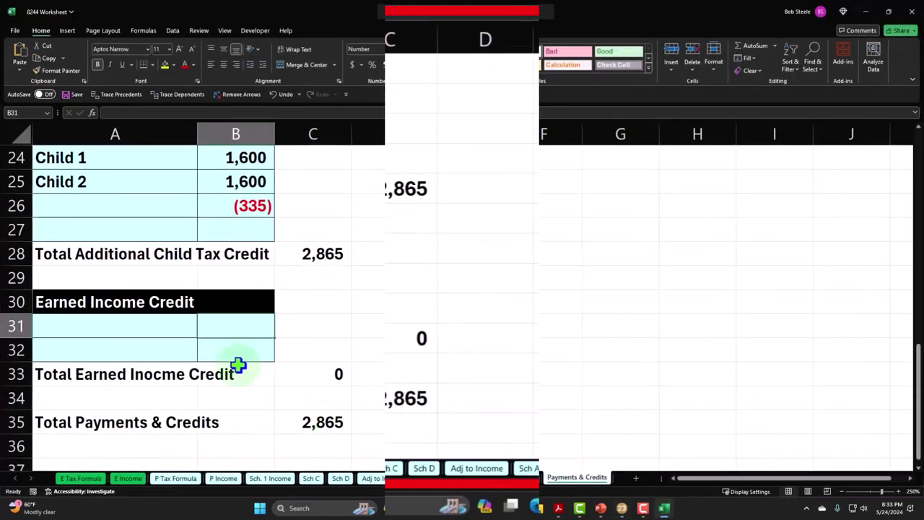
pyautogui.click(293, 278)
pyautogui.write('2,86')
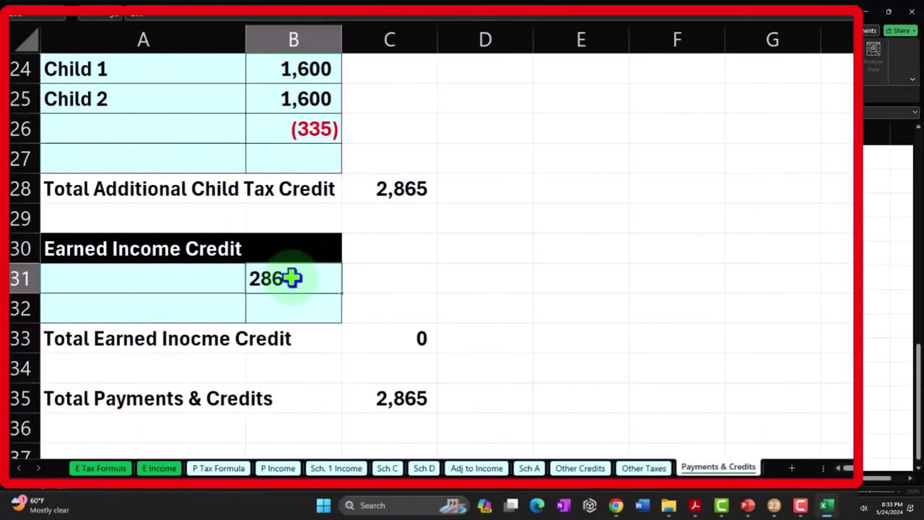
pyautogui.write('5')
pyautogui.press('Return')
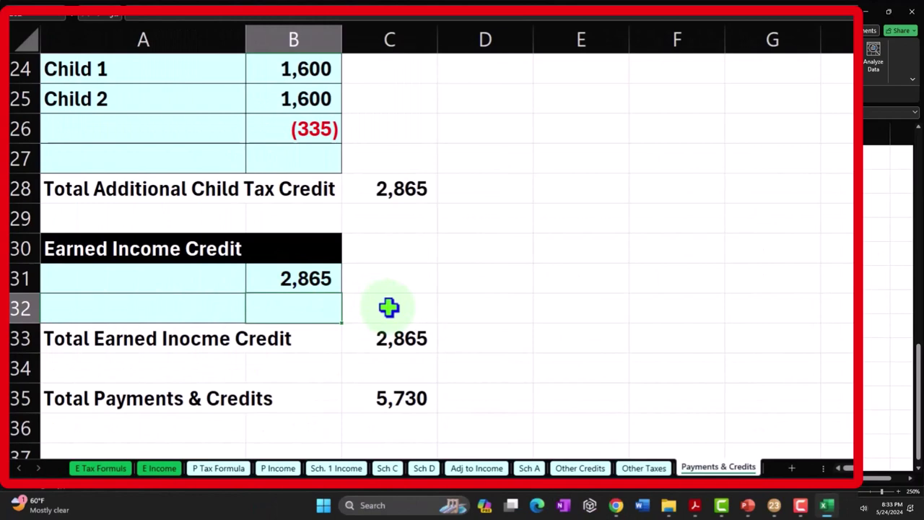
# Step: On the P Tax Formula sheet, point the standard deduction in C7 to the Head of Household amount in D25
pyautogui.click(223, 469)
pyautogui.click(357, 237)
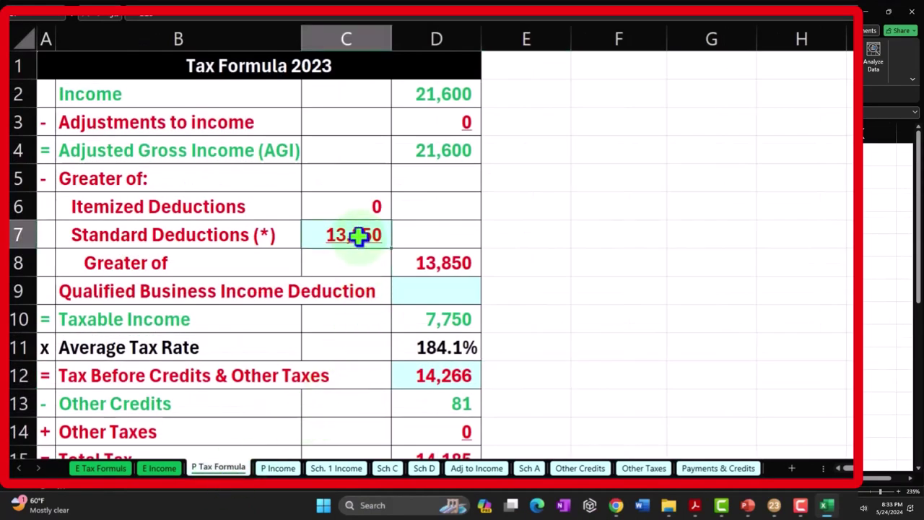
pyautogui.scroll(-4, 358, 237)
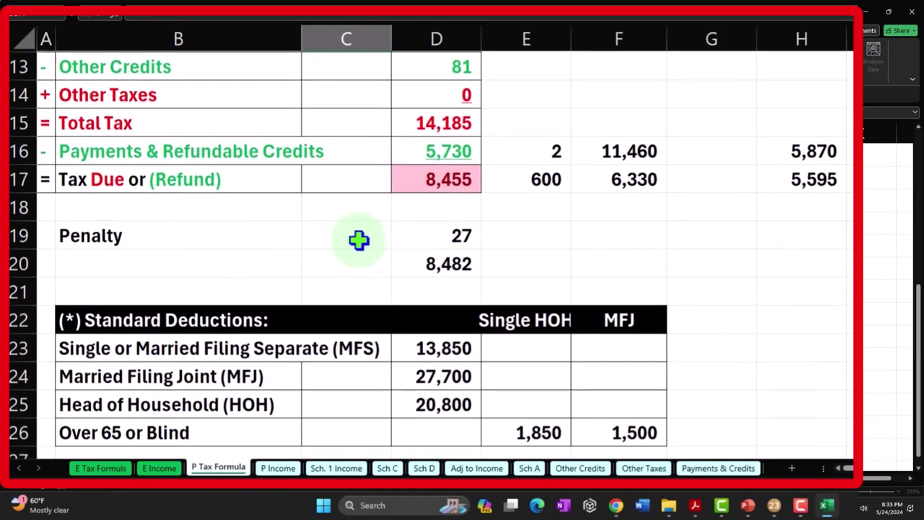
pyautogui.click(455, 400)
pyautogui.press('Return')
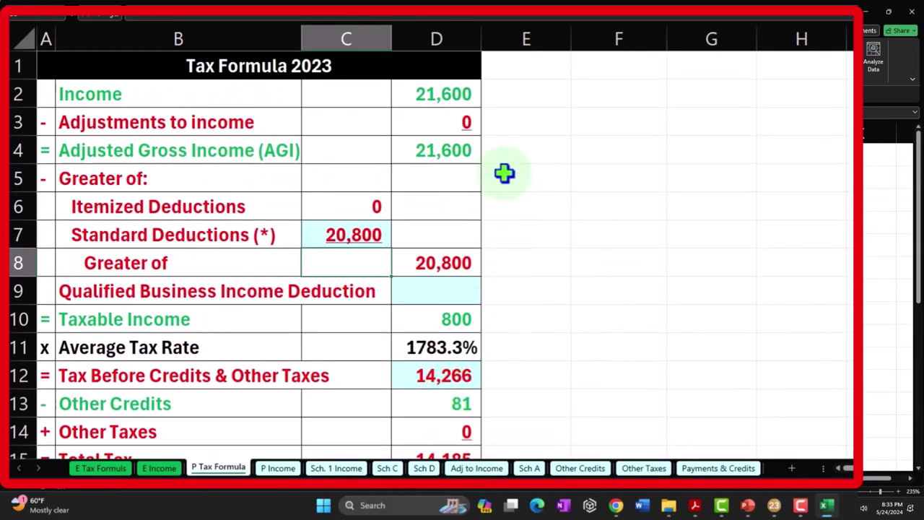
# Step: Enter 800 as the tax before credits and other taxes in D12
pyautogui.click(468, 315)
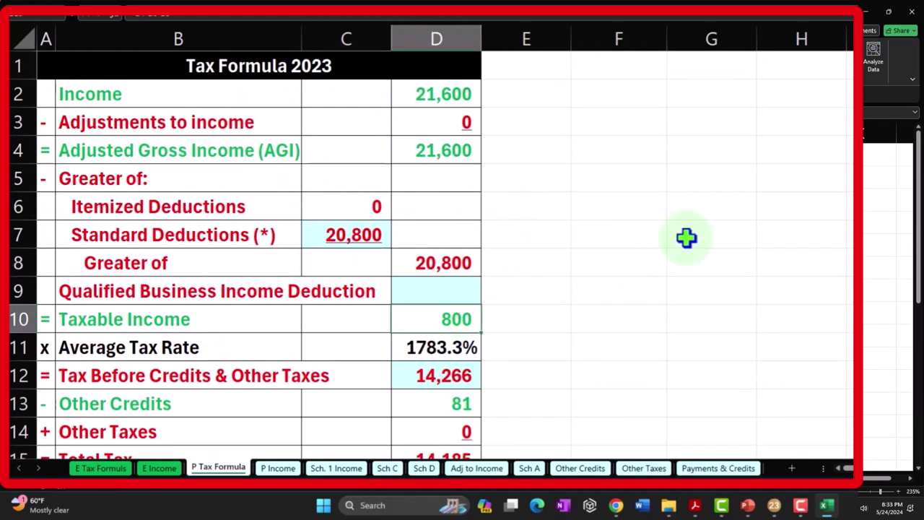
pyautogui.press('Down')
pyautogui.press('Down')
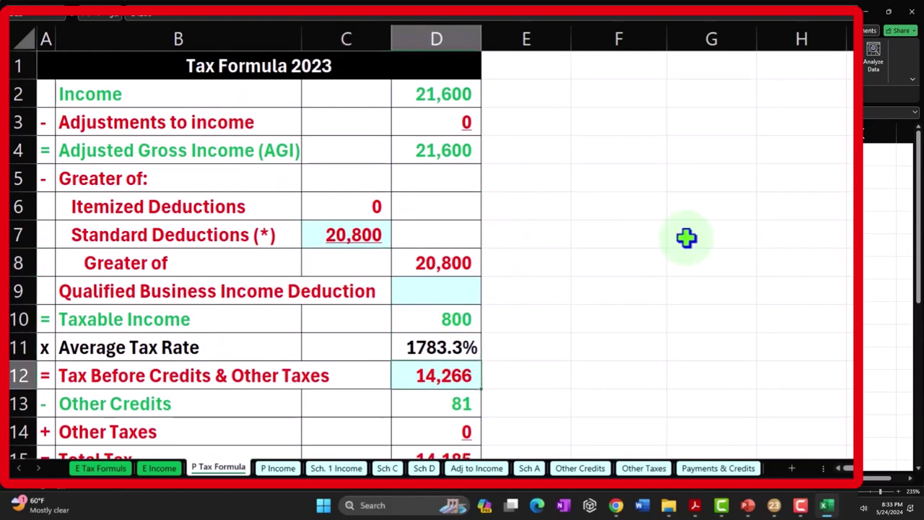
pyautogui.write('800')
pyautogui.press('Return')
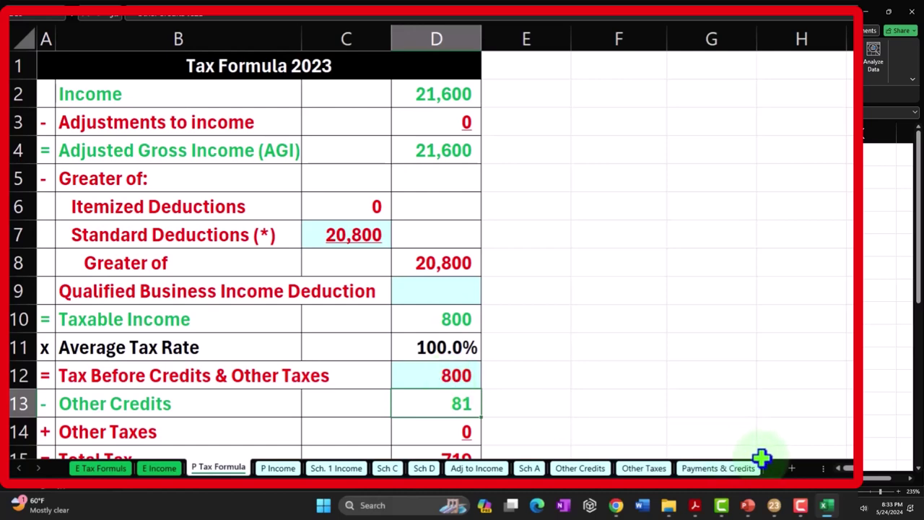
# Step: Set Tax Before Credits & Other Taxes in D12 to 81, and go down the remaining lines to the refund
pyautogui.click(443, 373)
pyautogui.write('81')
pyautogui.press('Return')
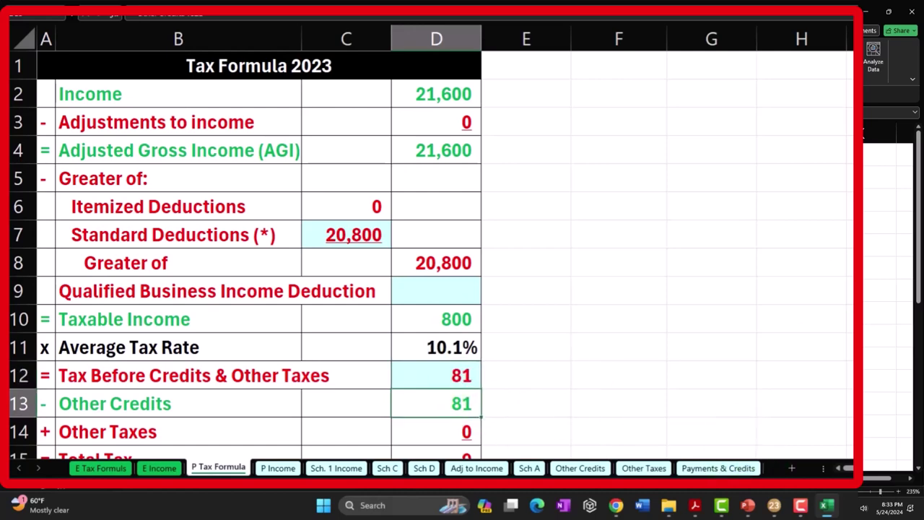
pyautogui.press('Down')
pyautogui.press('Down')
pyautogui.press('Down')
pyautogui.press('Down')
pyautogui.press('Down')
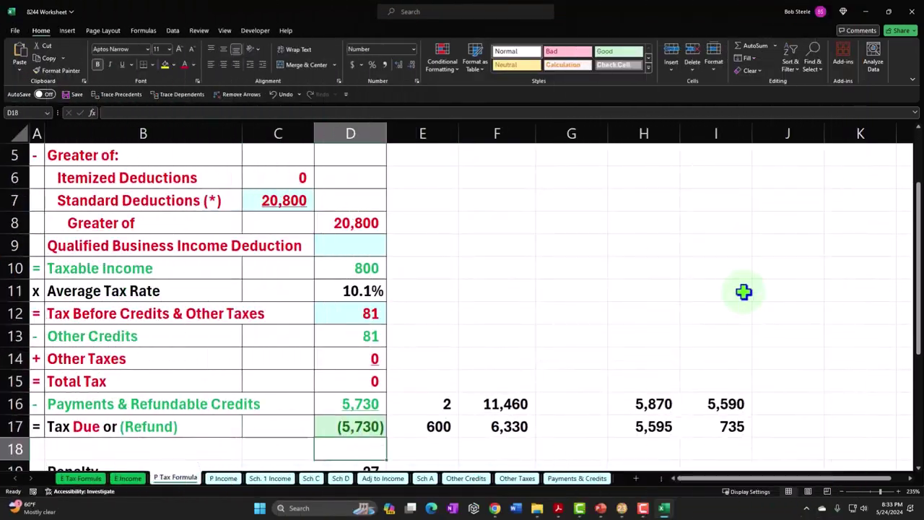
# Step: Compare the worksheet's taxable income and tax with lines 15 and 16 on pages 1 and 2 of the Form 1040 in Lacerte
pyautogui.click(664, 508)
pyautogui.click(15, 369)
pyautogui.scroll(-10, 611, 388)
pyautogui.scroll(-5, 610, 375)
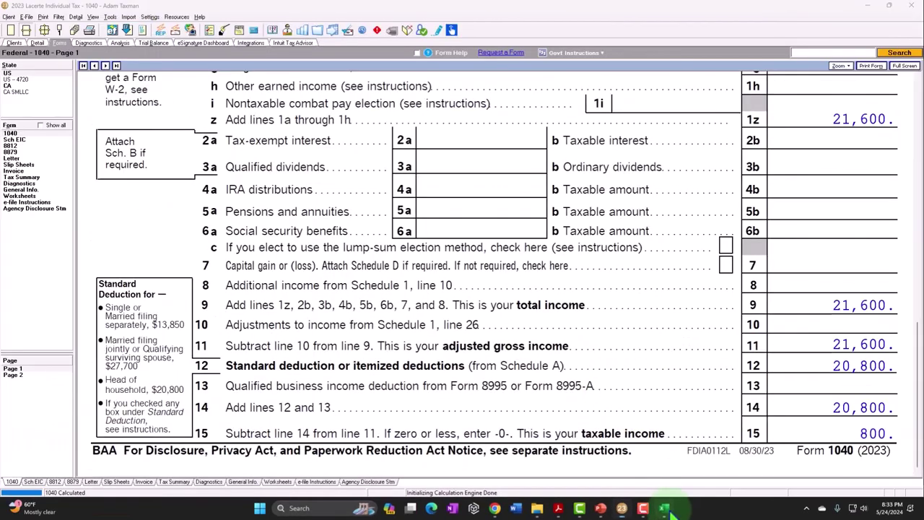
pyautogui.click(665, 509)
pyautogui.click(361, 209)
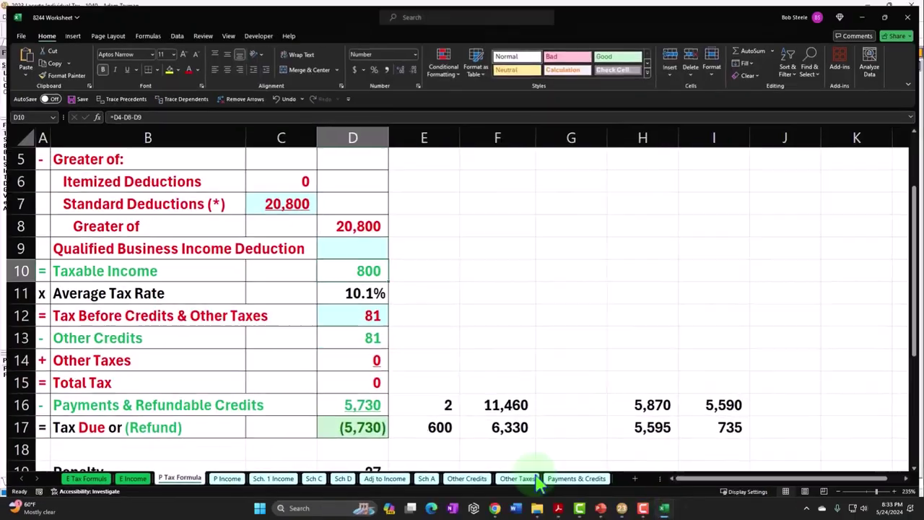
pyautogui.click(762, 506)
pyautogui.click(13, 375)
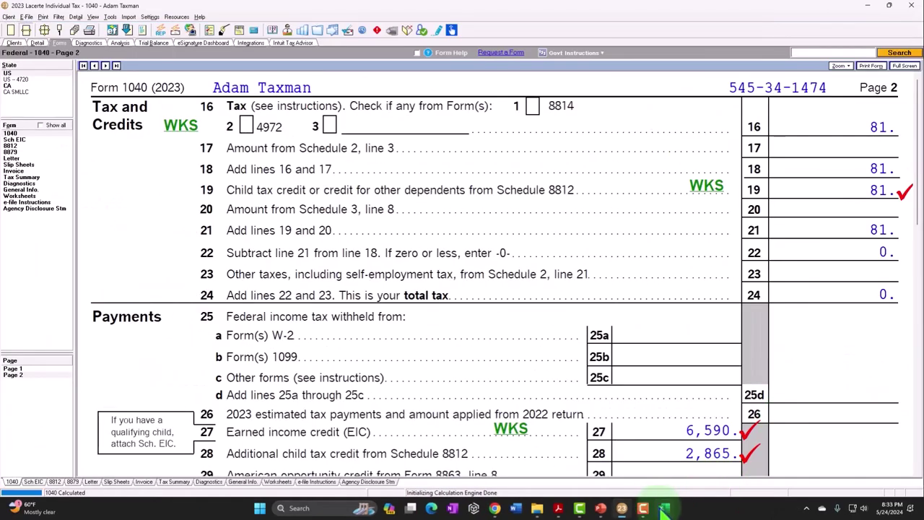
pyautogui.click(665, 508)
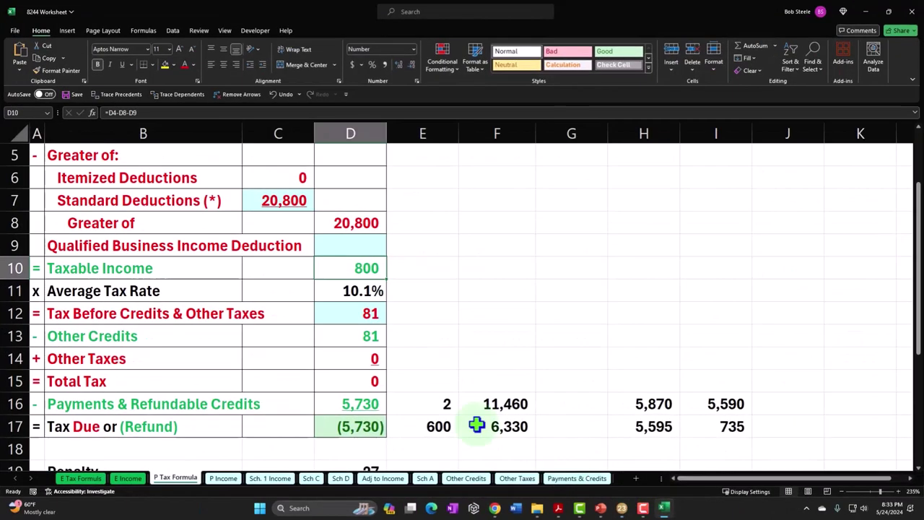
# Step: Trace the worksheet lines from tax before credits to payments and refundable credits, checking them against the total payments on Form 1040
pyautogui.click(353, 318)
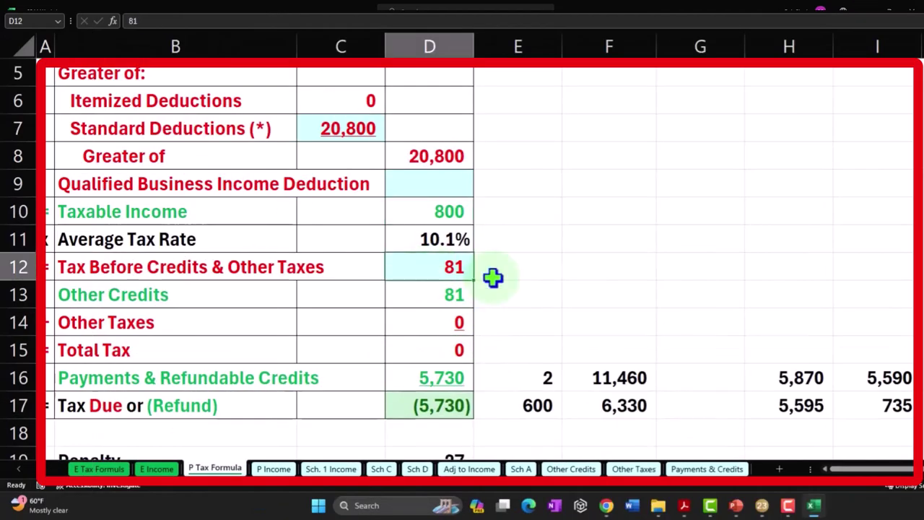
pyautogui.press('Down')
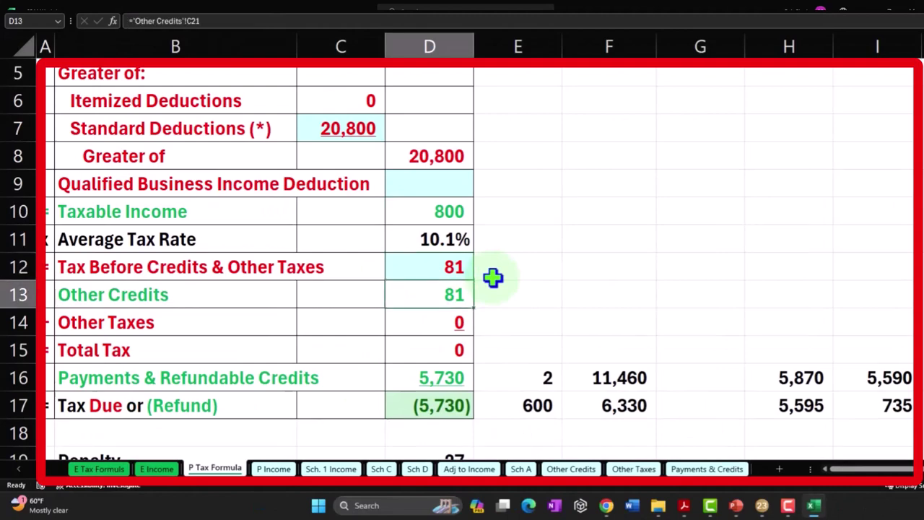
pyautogui.press('Down')
pyautogui.press('Down')
pyautogui.press('Down')
pyautogui.click(814, 506)
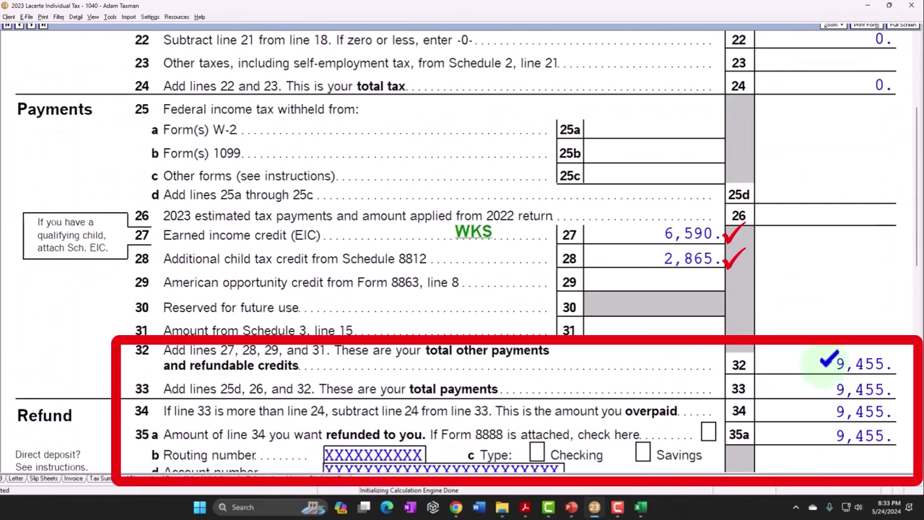
pyautogui.click(640, 507)
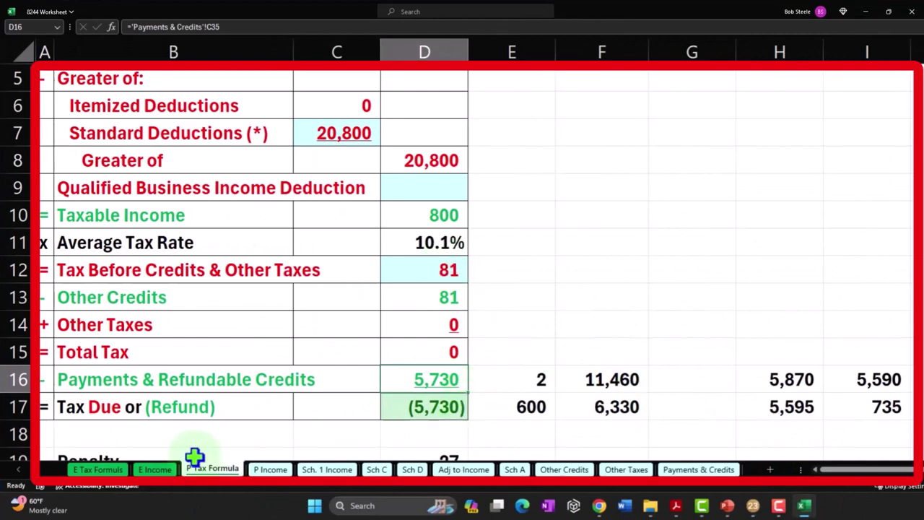
# Step: Recheck line 27 of the return and set the Earned Income Credit in B31 of Payments & Credits to 6,590
pyautogui.click(698, 469)
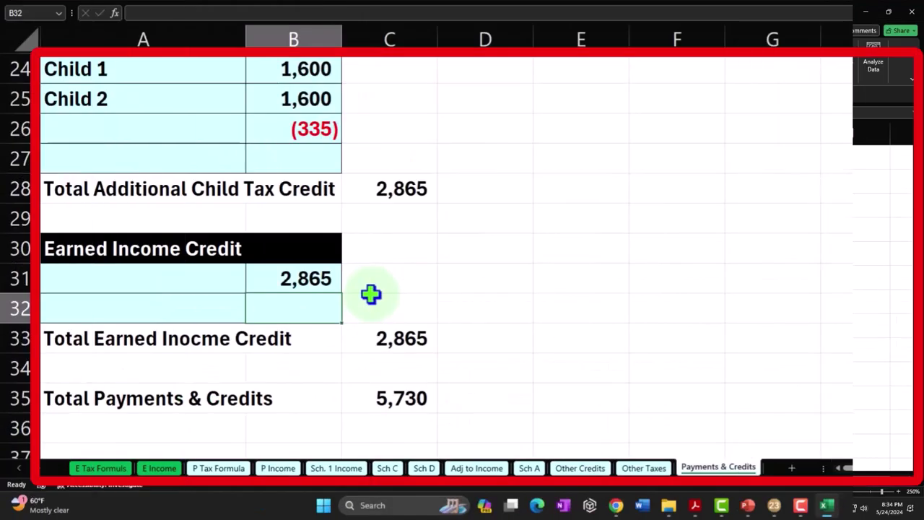
pyautogui.click(827, 505)
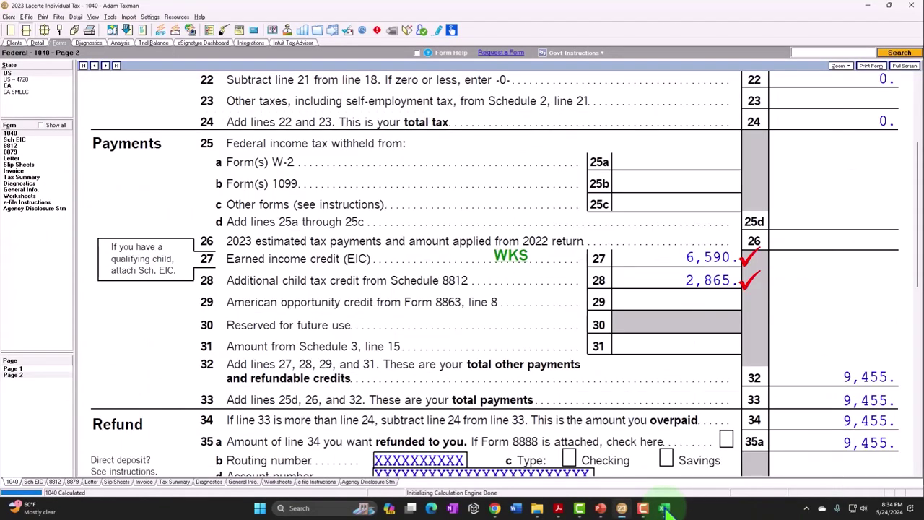
pyautogui.click(665, 508)
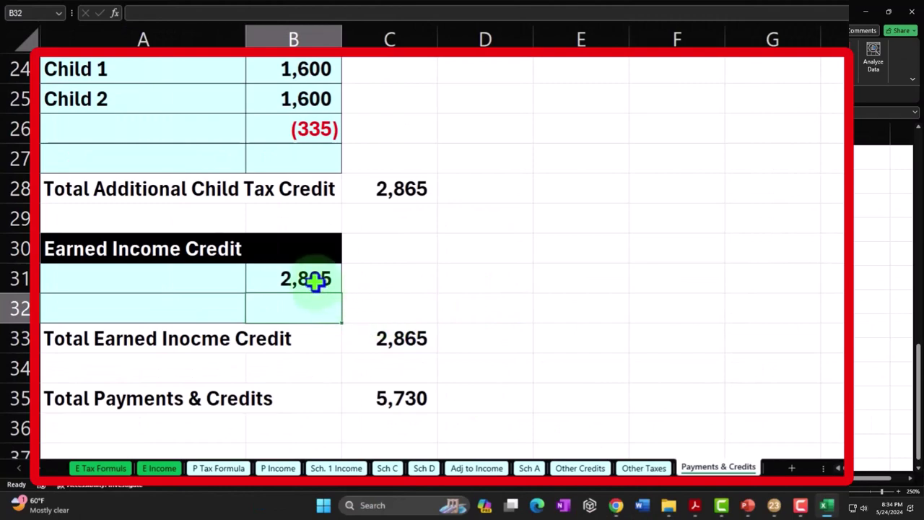
pyautogui.click(309, 281)
pyautogui.press('F2')
pyautogui.press('BackSpace')
pyautogui.press('BackSpace')
pyautogui.press('BackSpace')
pyautogui.press('BackSpace')
pyautogui.write('6590')
pyautogui.press('Return')
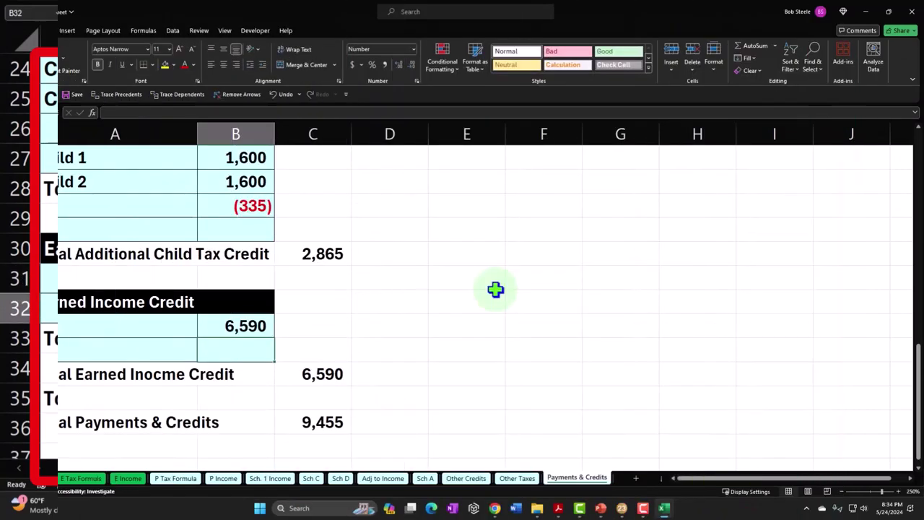
# Step: Compare the payments and refund on the P Tax Formula sheet with the payments section of the Form 1040
pyautogui.click(177, 478)
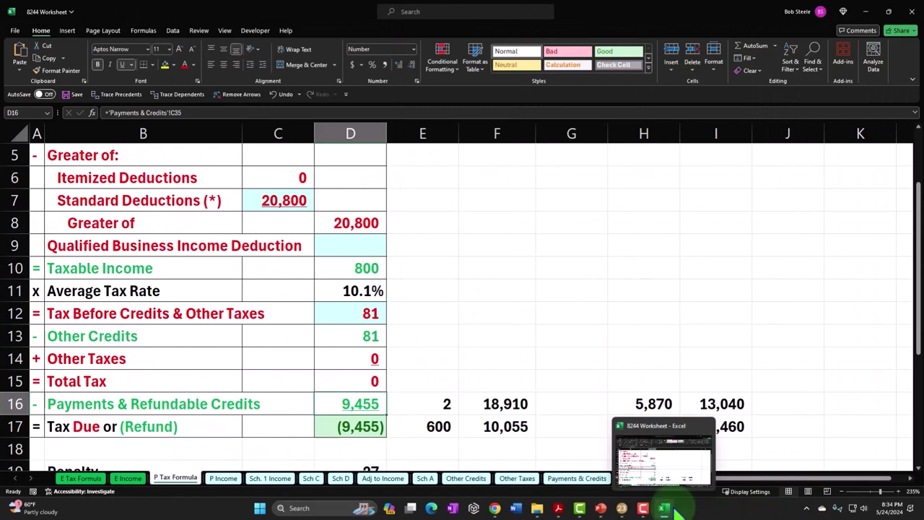
pyautogui.click(821, 508)
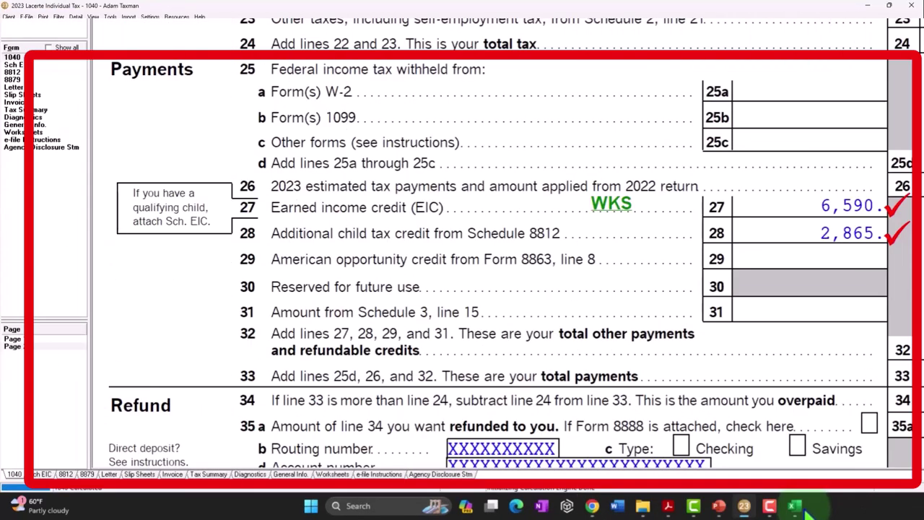
pyautogui.click(665, 509)
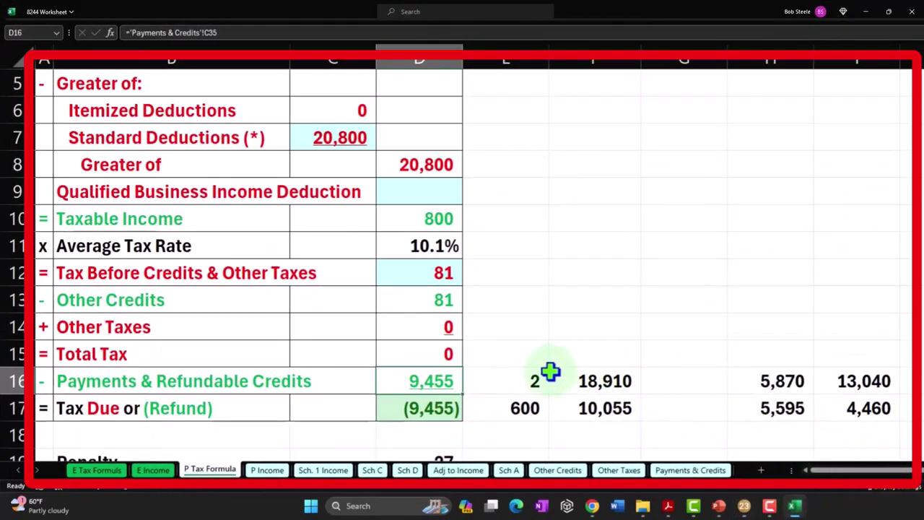
# Step: Clear the scratch figures in F16:I17 and the 600 in E17 beside the refund lines
pyautogui.moveTo(566, 382); pyautogui.dragTo(841, 415)
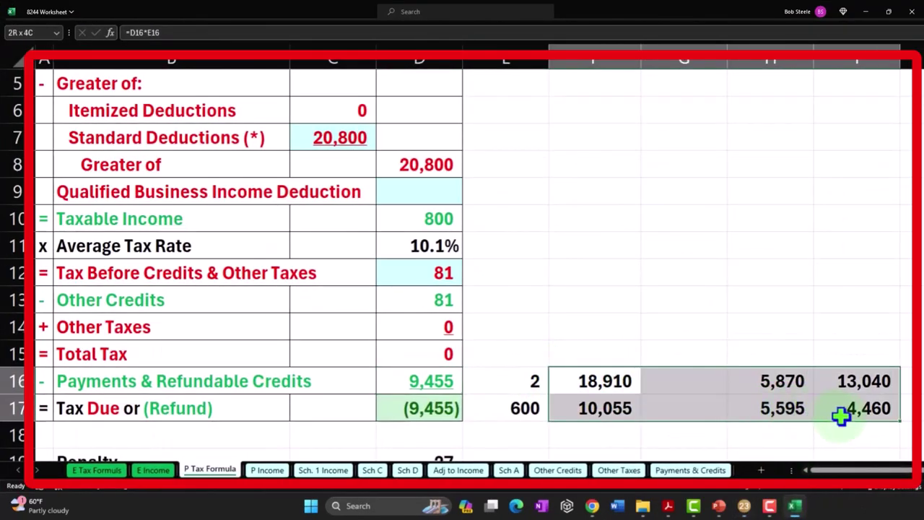
pyautogui.press('Delete')
pyautogui.press('Down')
pyautogui.press('Left')
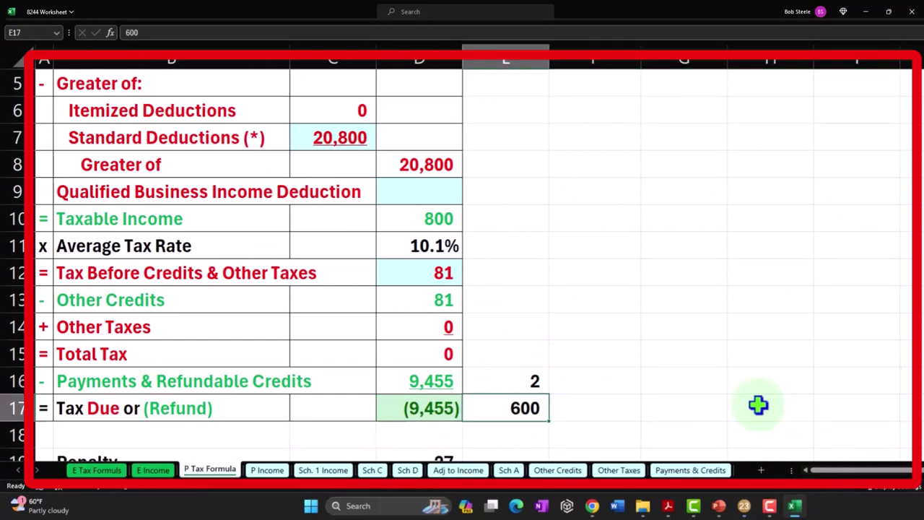
pyautogui.press('Right')
pyautogui.press('Up')
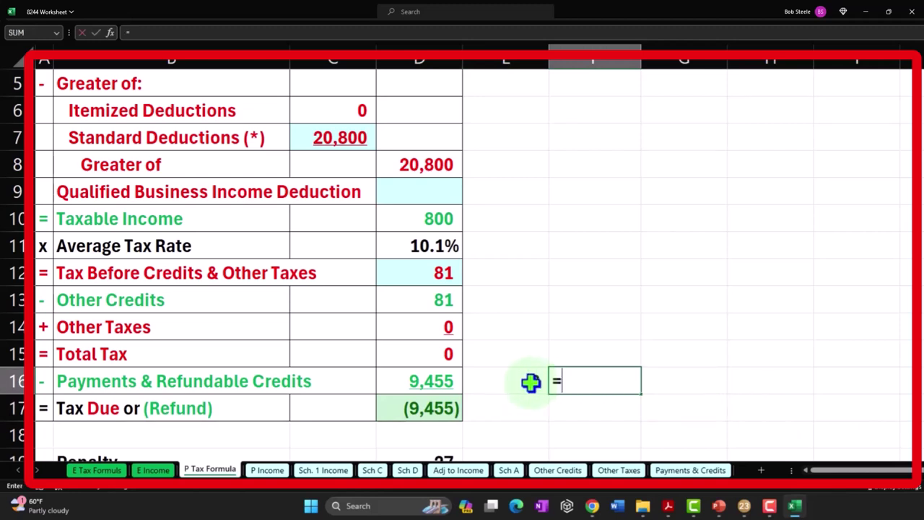
# Step: In F16, multiply the payments and refundable credits in D16 by the 2 in E16
pyautogui.write('=')
pyautogui.press('Left')
pyautogui.press('Left')
pyautogui.write('*')
pyautogui.press('Left')
pyautogui.press('Return')
pyautogui.press('Up')
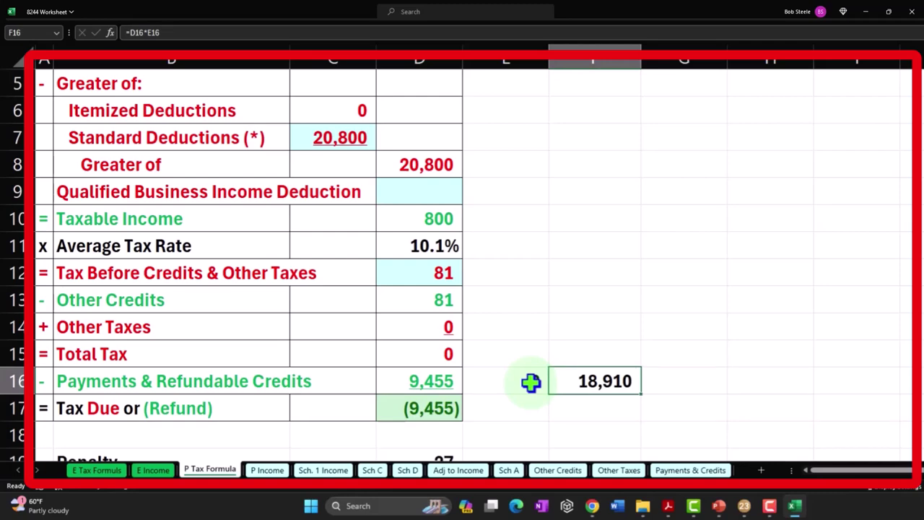
# Step: Switch to the Lacerte return and change the client's filing status to Married filing jointly
pyautogui.scroll(2, 531, 383)
pyautogui.scroll(-2, 531, 383)
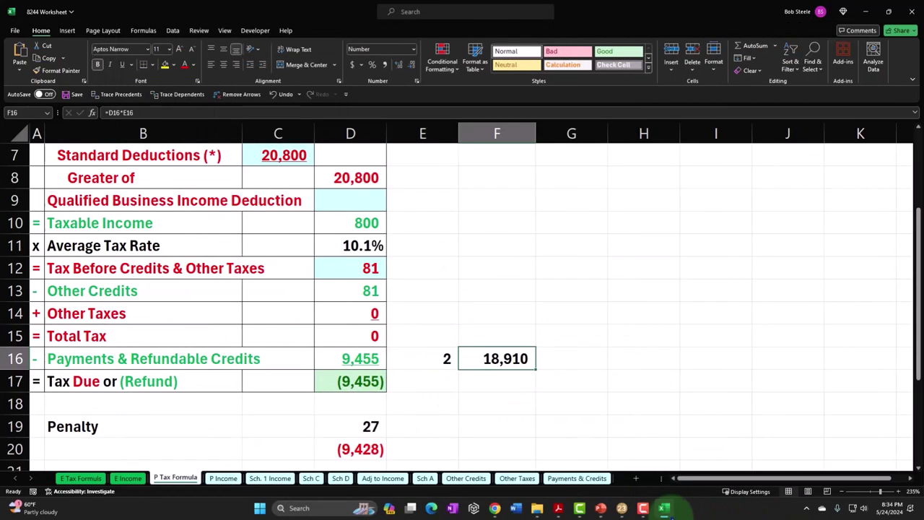
pyautogui.click(622, 508)
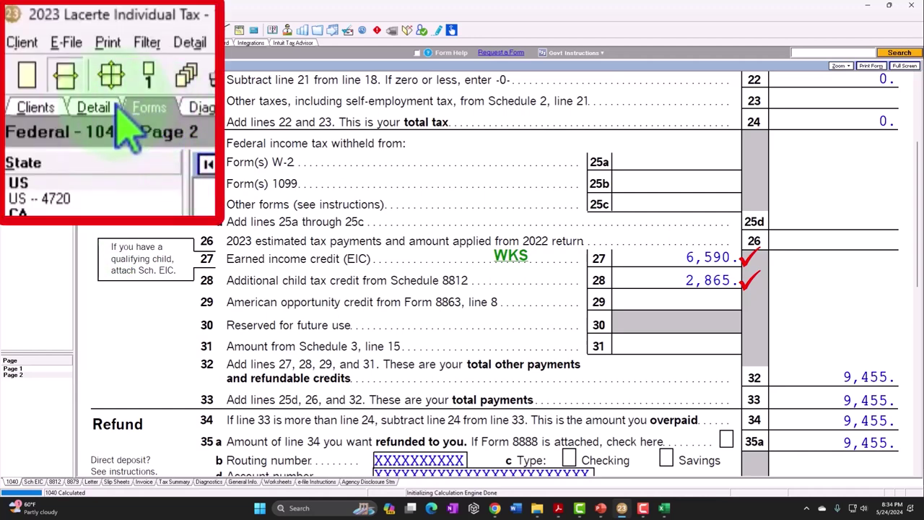
pyautogui.click(37, 43)
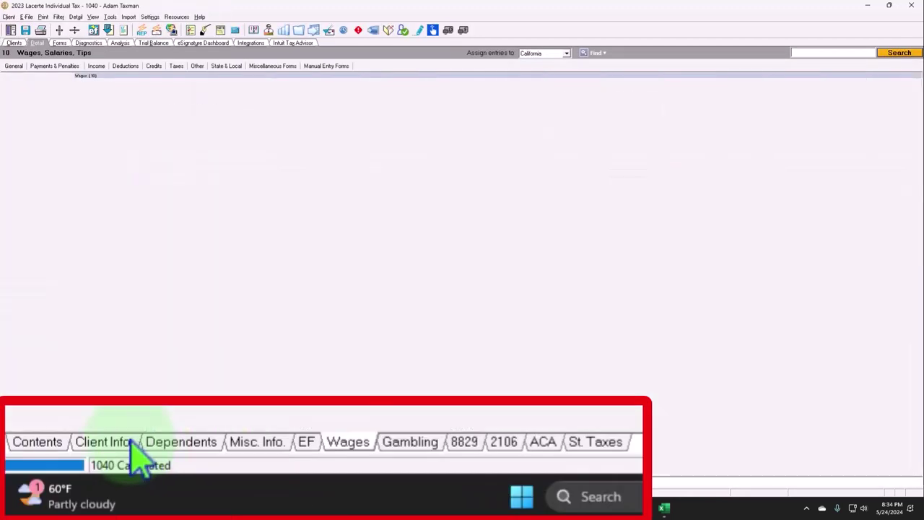
pyautogui.click(51, 481)
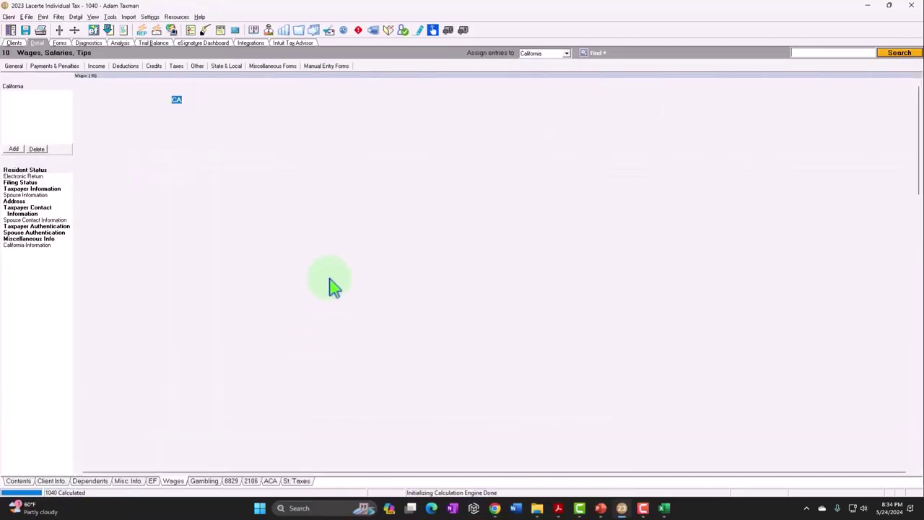
pyautogui.click(316, 252)
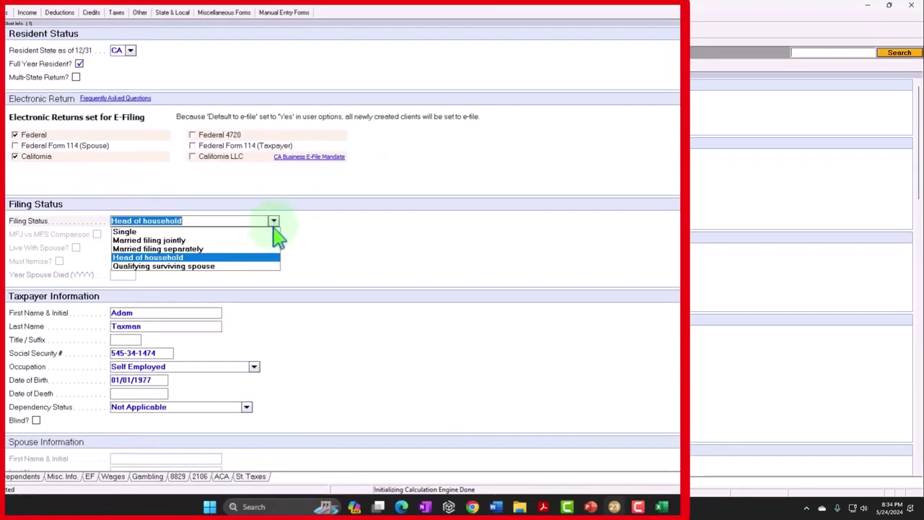
pyautogui.click(319, 269)
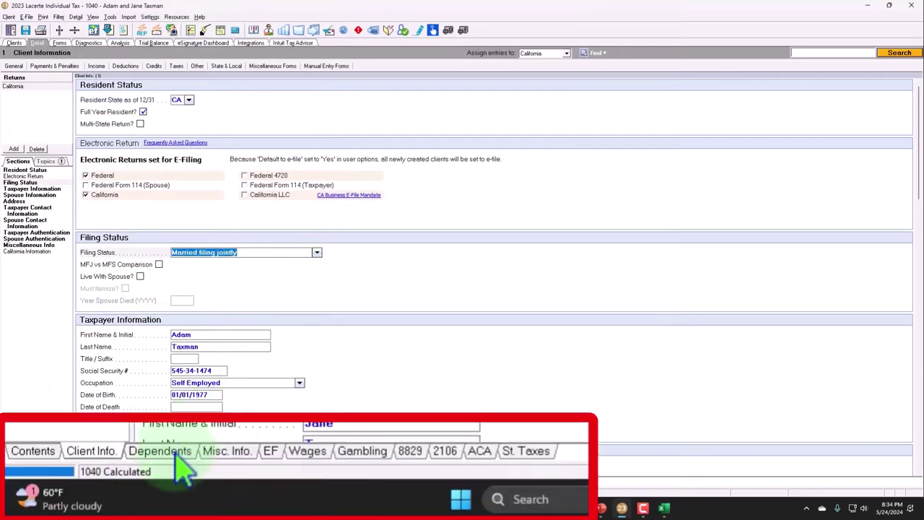
# Step: Add a second W-2 to the wages input and set its employer name to W-2 1
pyautogui.click(90, 481)
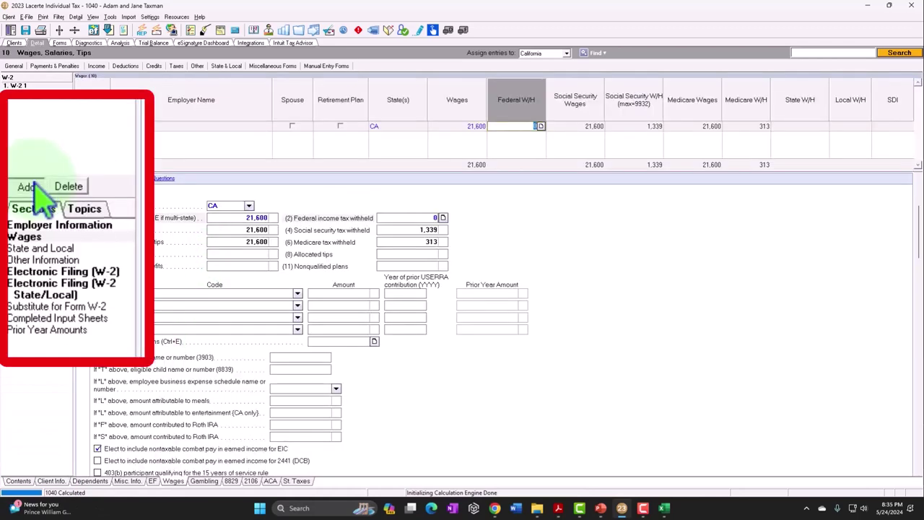
pyautogui.click(15, 267)
pyautogui.write('We')
pyautogui.press('BackSpace')
pyautogui.press('BackSpace')
pyautogui.press('BackSpace')
pyautogui.write('W-2 1')
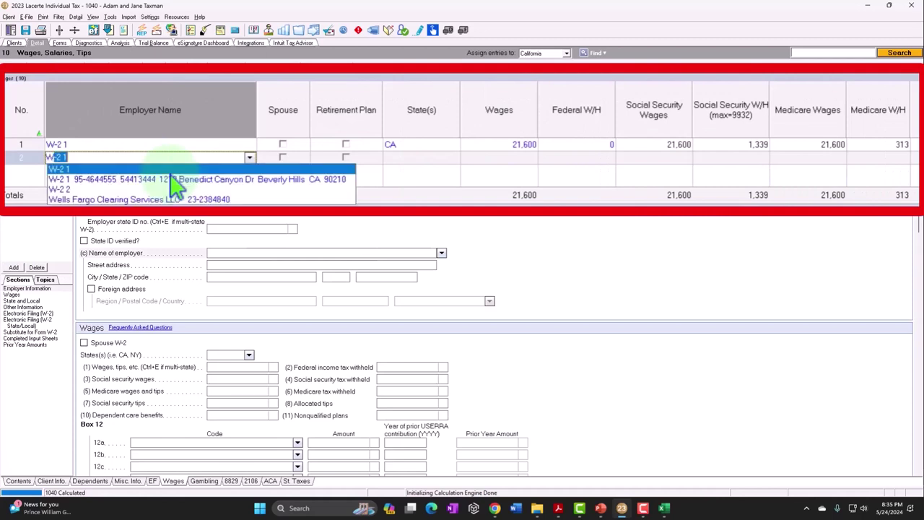
pyautogui.click(171, 179)
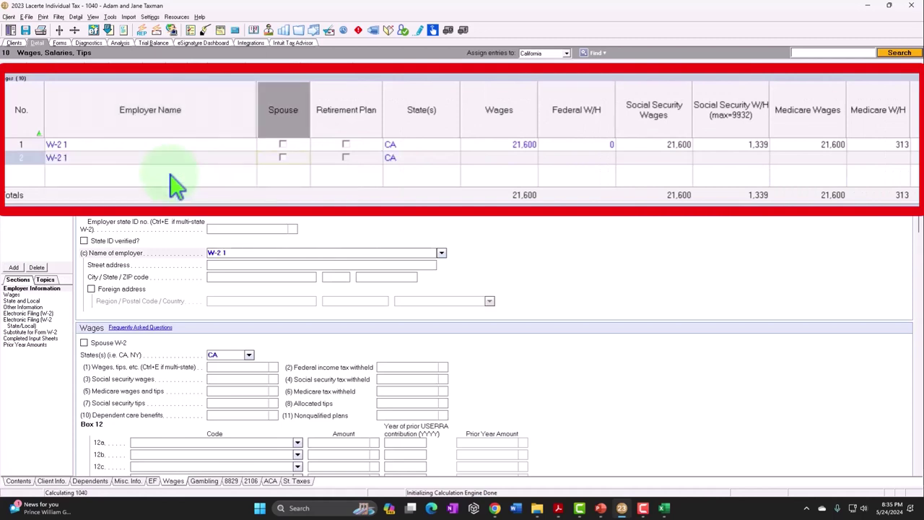
# Step: Assign the second W-2 to the spouse and set its wages to 21,600
pyautogui.click(283, 158)
pyautogui.click(506, 159)
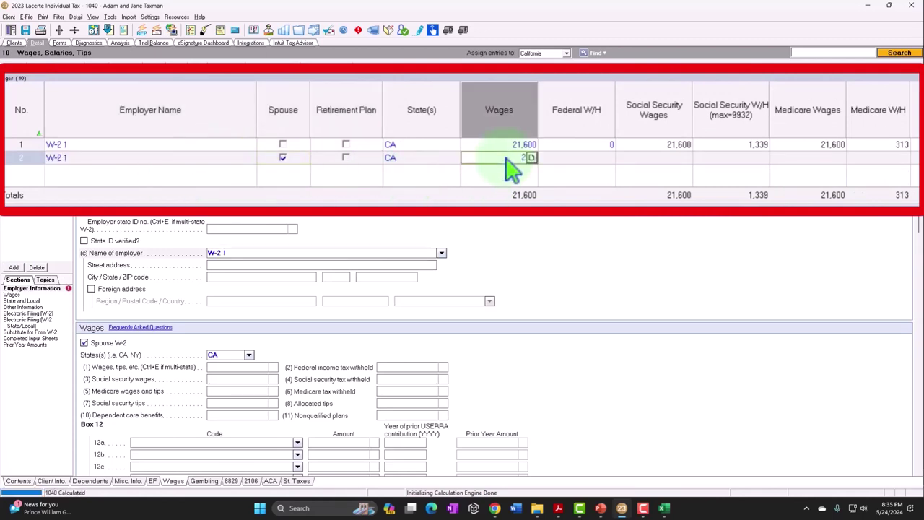
pyautogui.press('Tab')
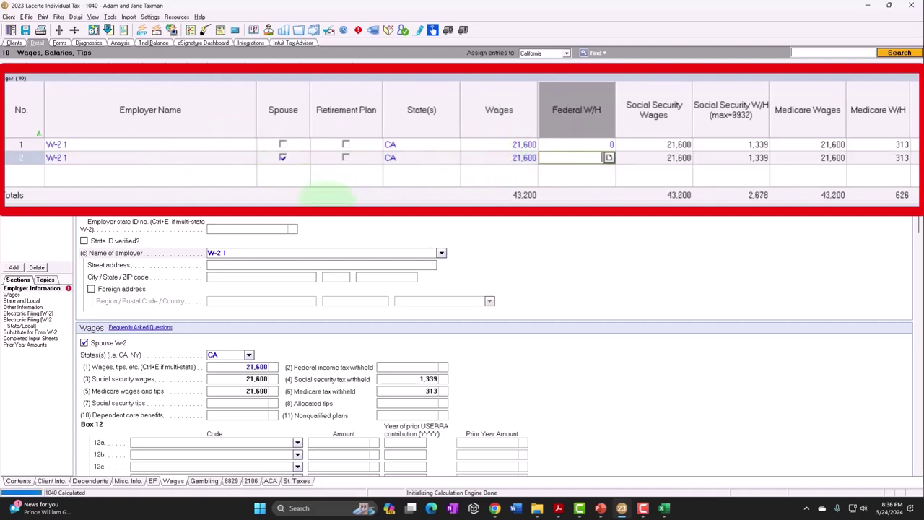
# Step: Review Form 1040 page 1, checking the joint filing status, dependents, W-2 income, standard deduction and taxable income
pyautogui.click(60, 43)
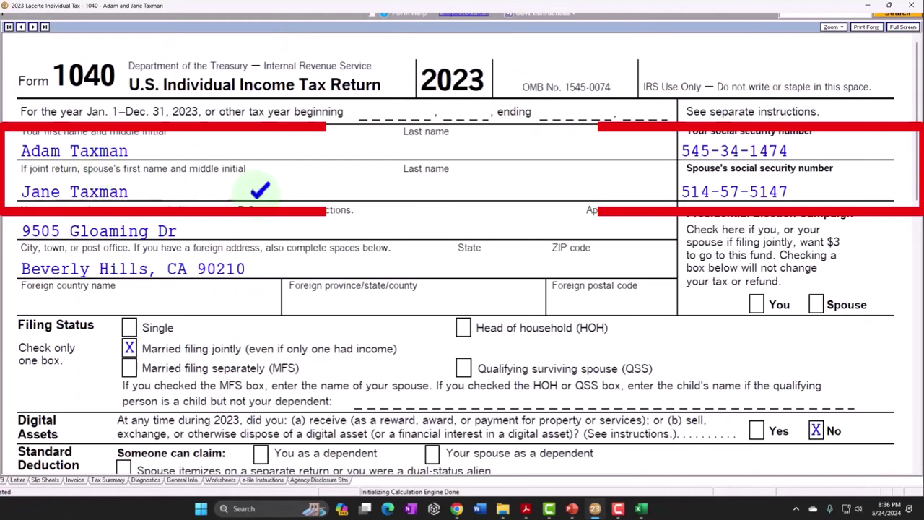
pyautogui.scroll(-3, 258, 188)
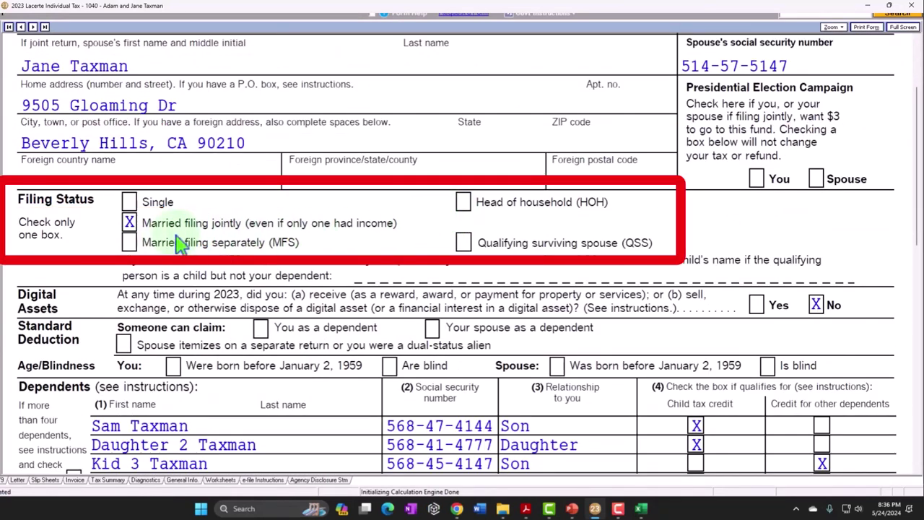
pyautogui.scroll(-3, 181, 243)
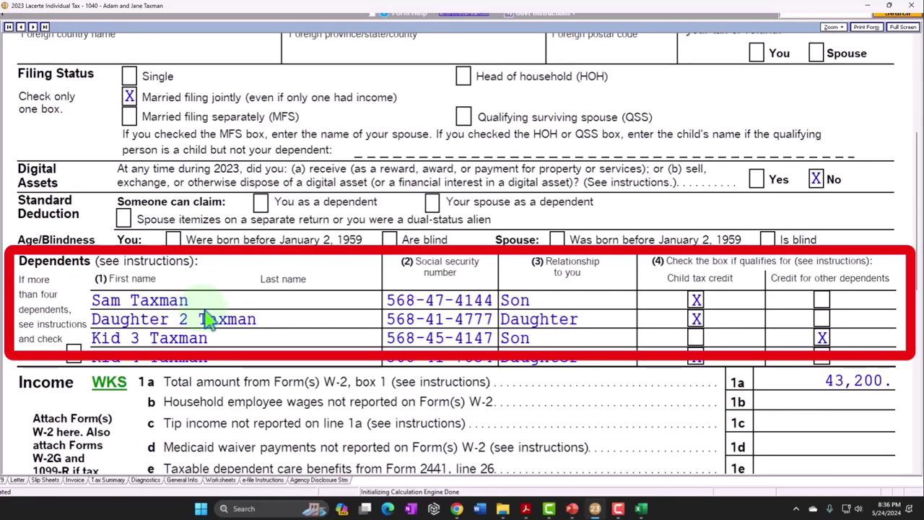
pyautogui.scroll(-1, 206, 318)
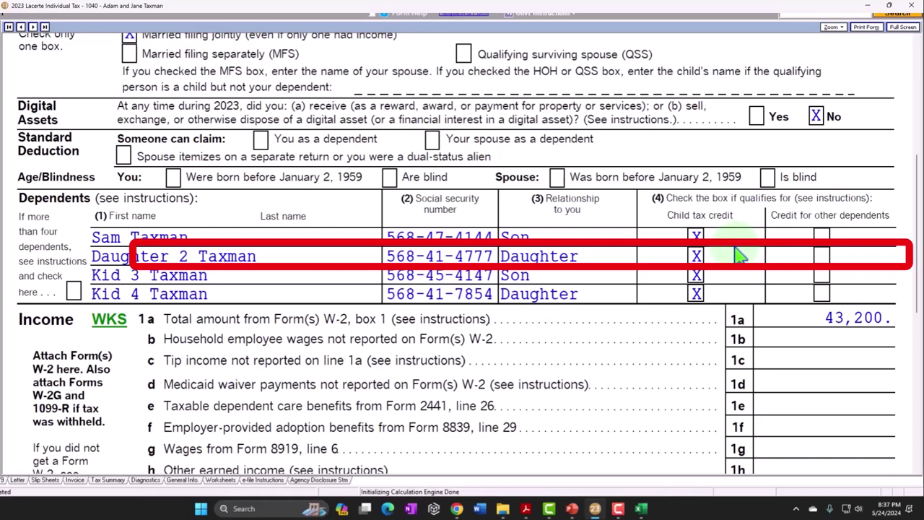
pyautogui.scroll(-1, 740, 254)
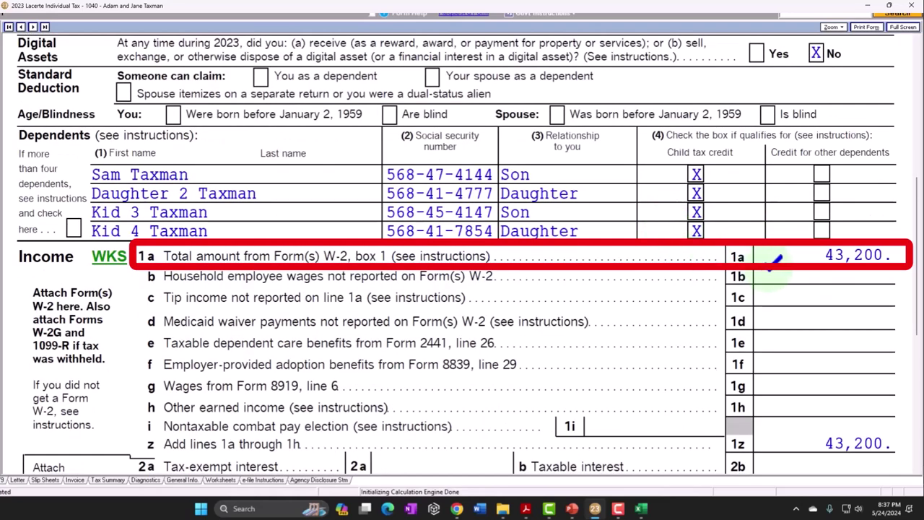
pyautogui.scroll(-1, 787, 274)
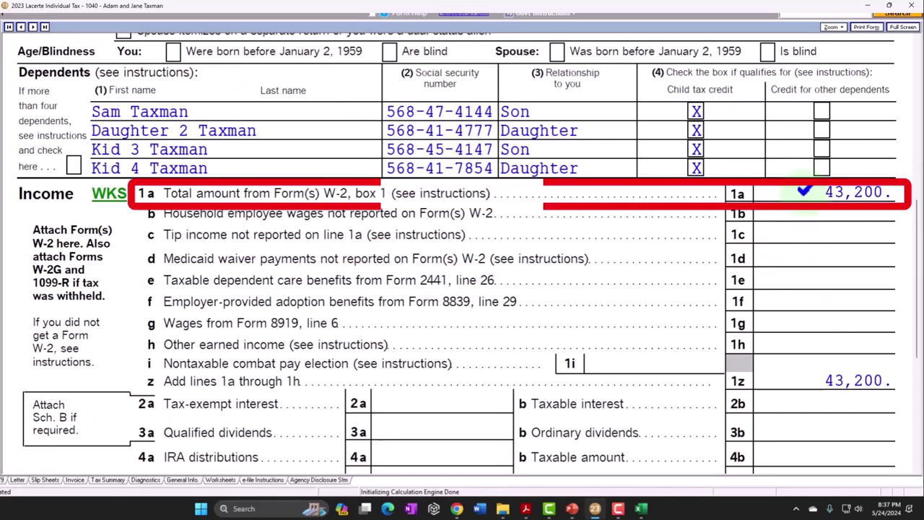
pyautogui.scroll(-2, 804, 211)
pyautogui.scroll(-2, 801, 239)
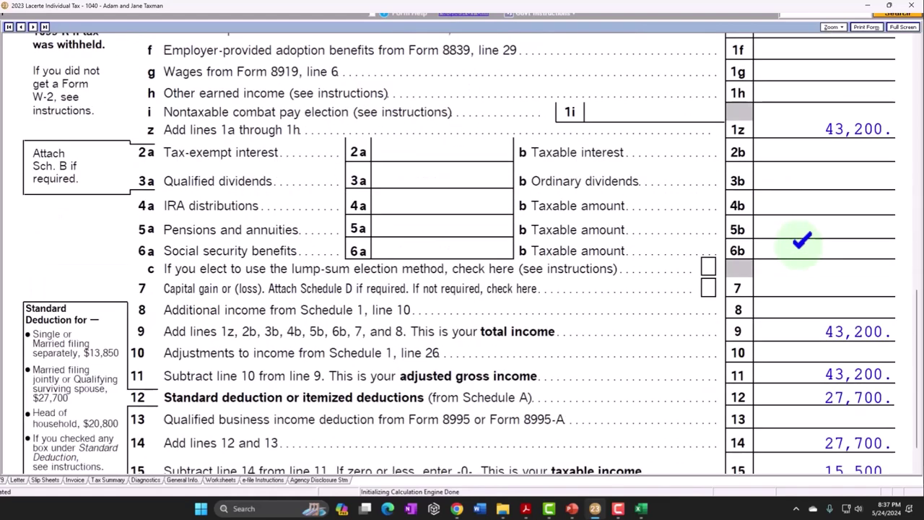
pyautogui.scroll(-1, 801, 241)
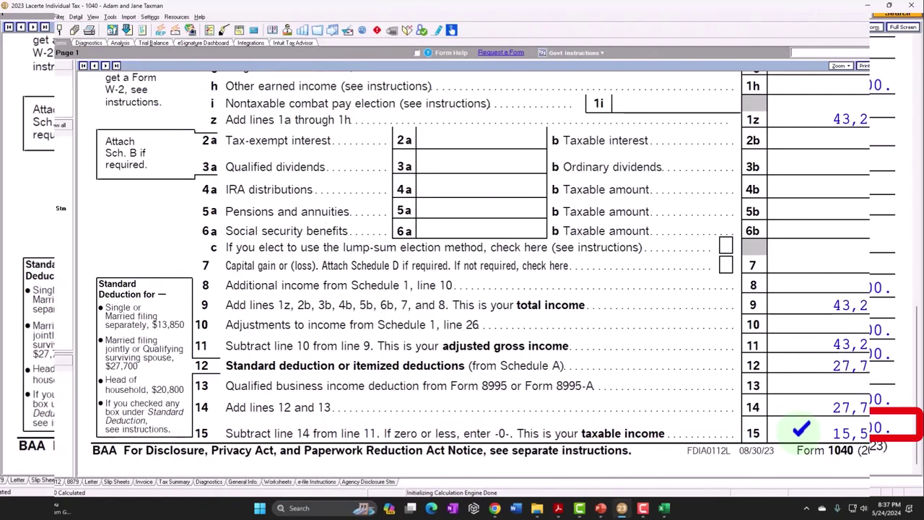
# Step: Examine the line 16 tax bracket worksheet from Form 1040 page 2, then close it
pyautogui.click(18, 229)
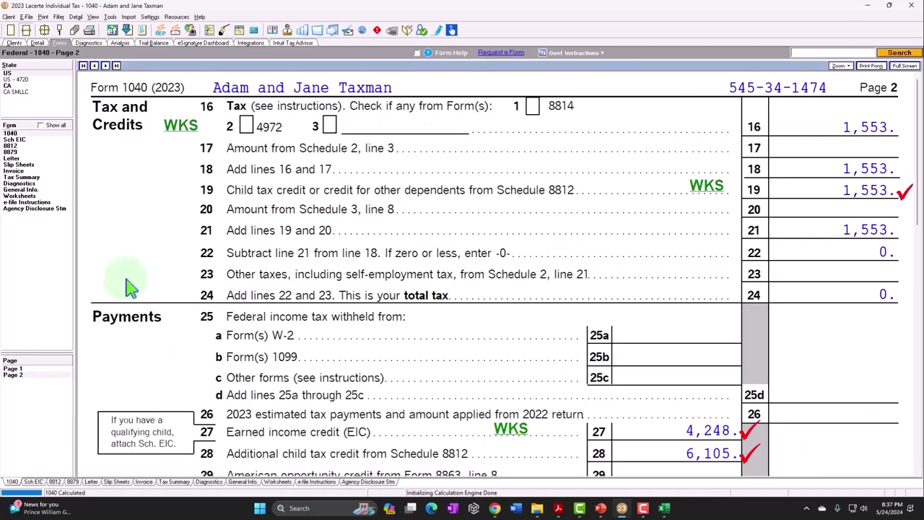
pyautogui.click(181, 125)
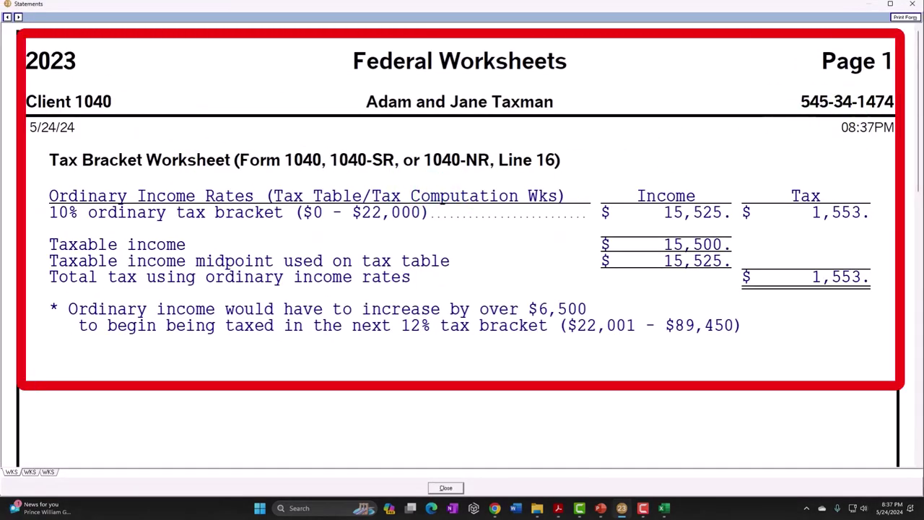
pyautogui.click(911, 5)
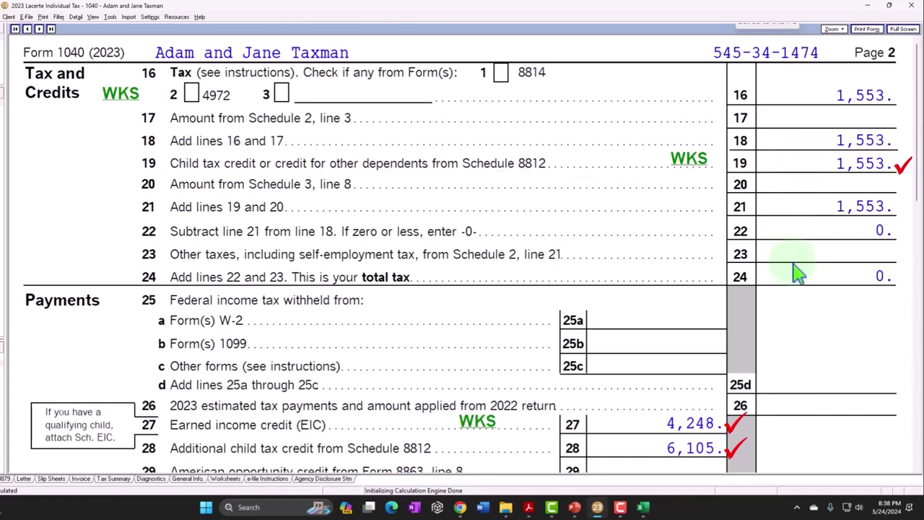
# Step: Compare the refundable credits in the payments section with the EIC income limits on the PowerPoint slide, then return to Lacerte
pyautogui.scroll(-2, 794, 269)
pyautogui.scroll(-2, 795, 269)
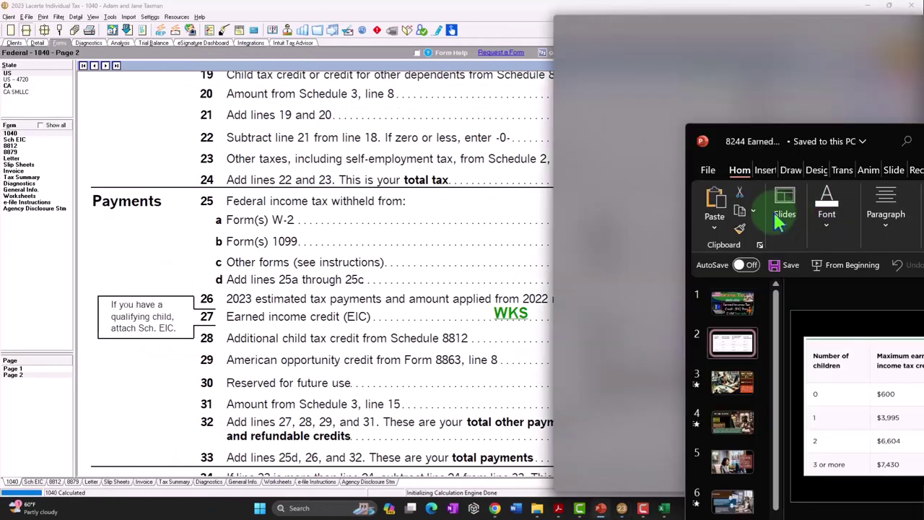
pyautogui.click(574, 507)
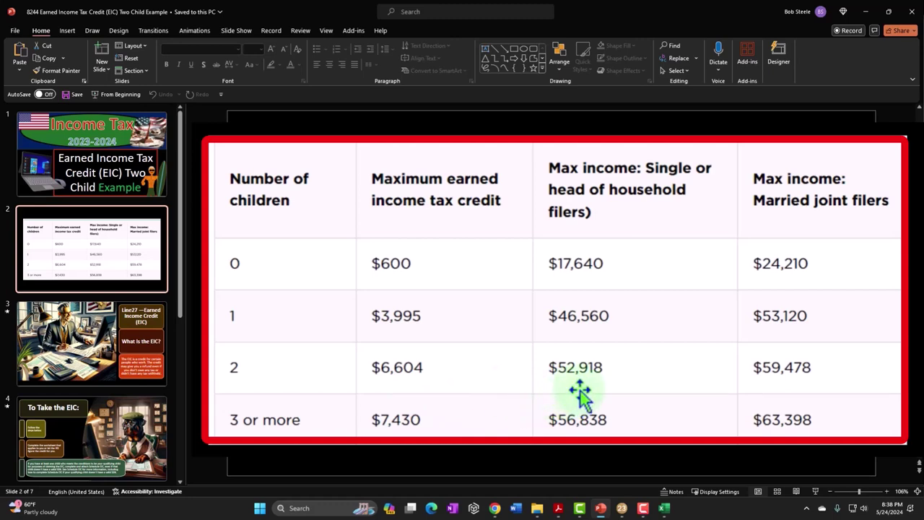
pyautogui.click(621, 507)
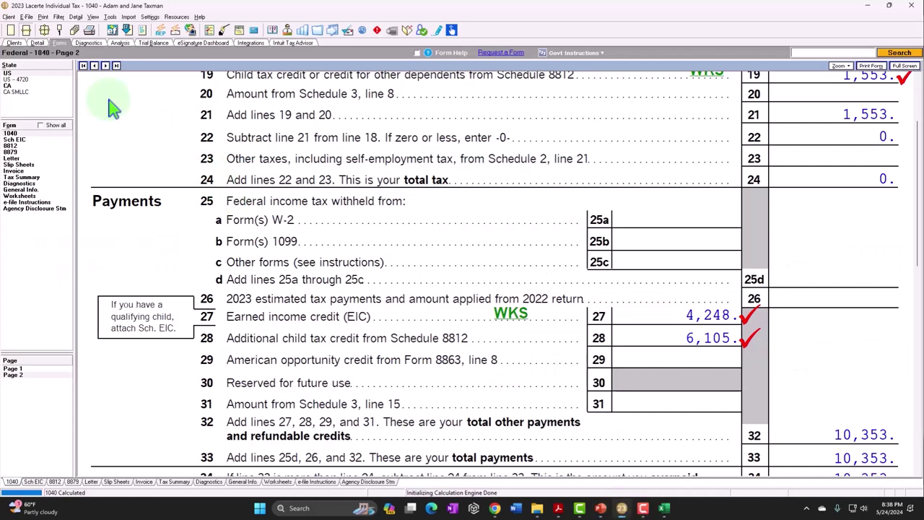
# Step: Check both W-2 entries in the wages input of the return, then return to Form 1040 page 2
pyautogui.click(37, 43)
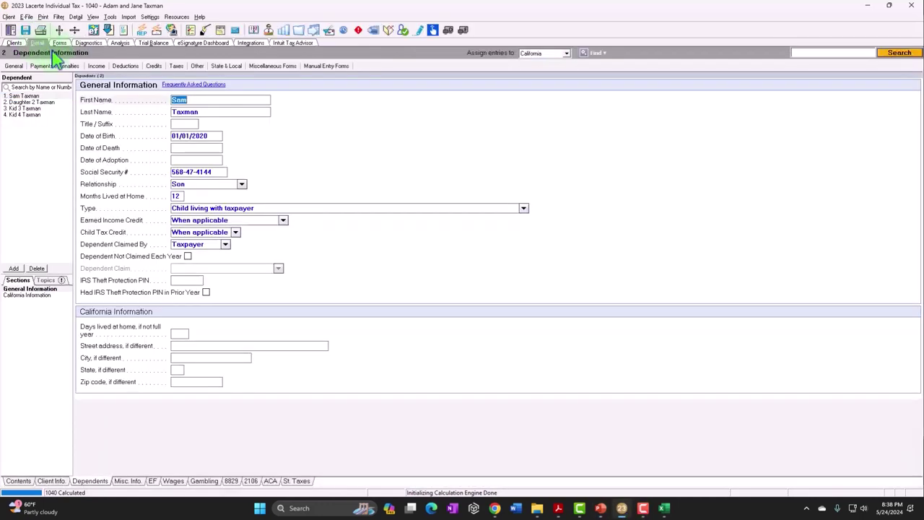
pyautogui.click(96, 66)
pyautogui.click(111, 75)
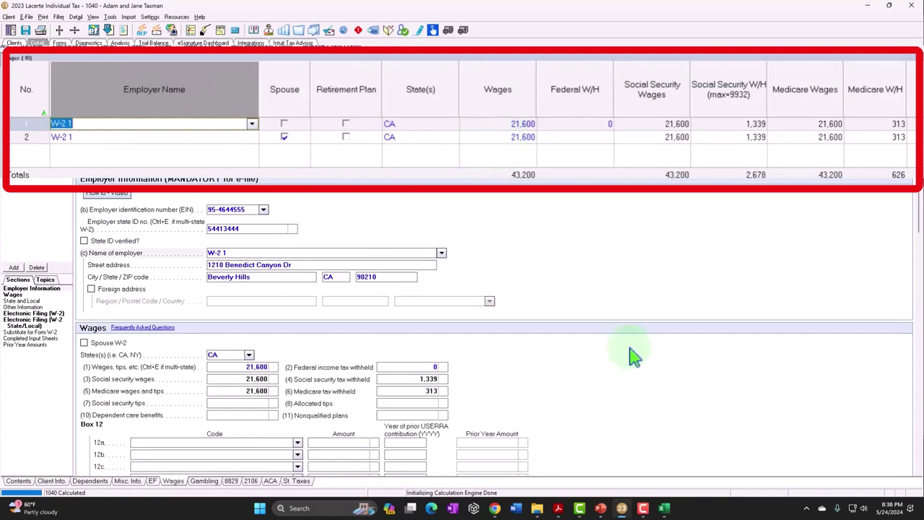
pyautogui.click(665, 509)
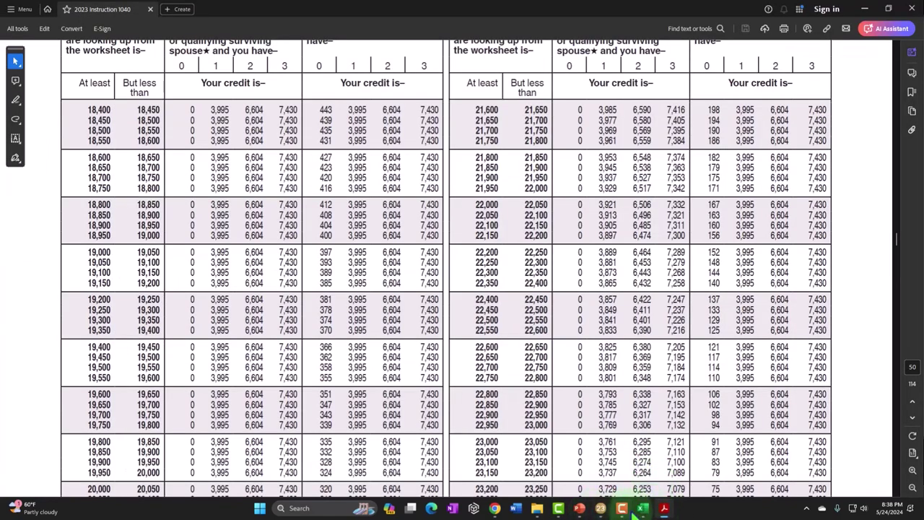
pyautogui.click(600, 508)
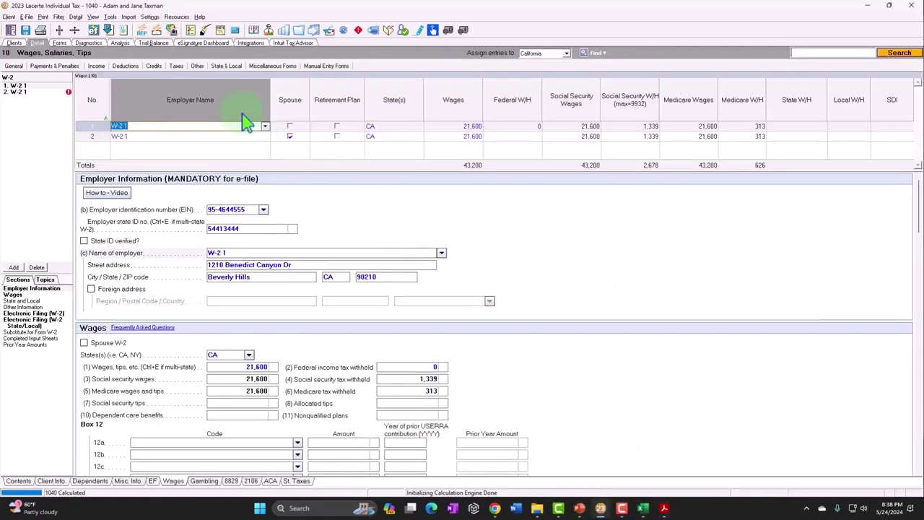
pyautogui.click(60, 43)
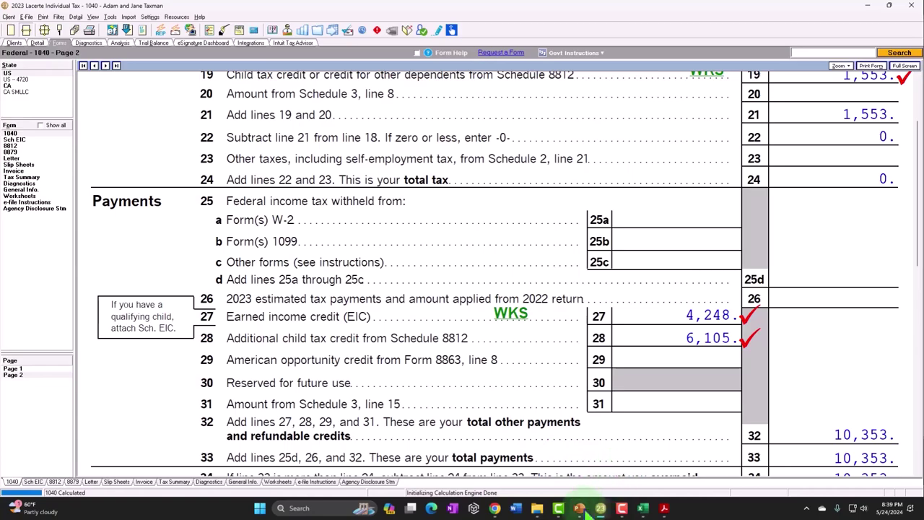
# Step: Check the EIC limits by number of children on the PowerPoint slide against the joint return's credits and refund lines
pyautogui.click(665, 508)
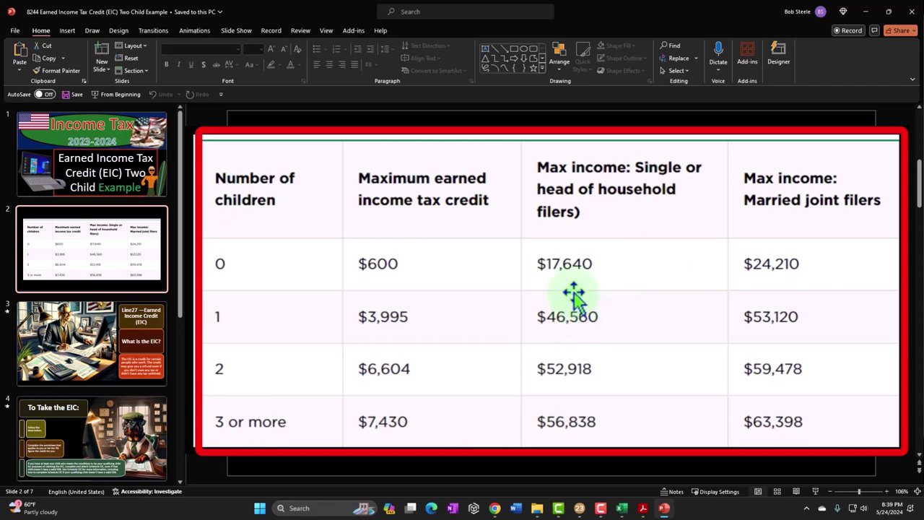
pyautogui.click(665, 508)
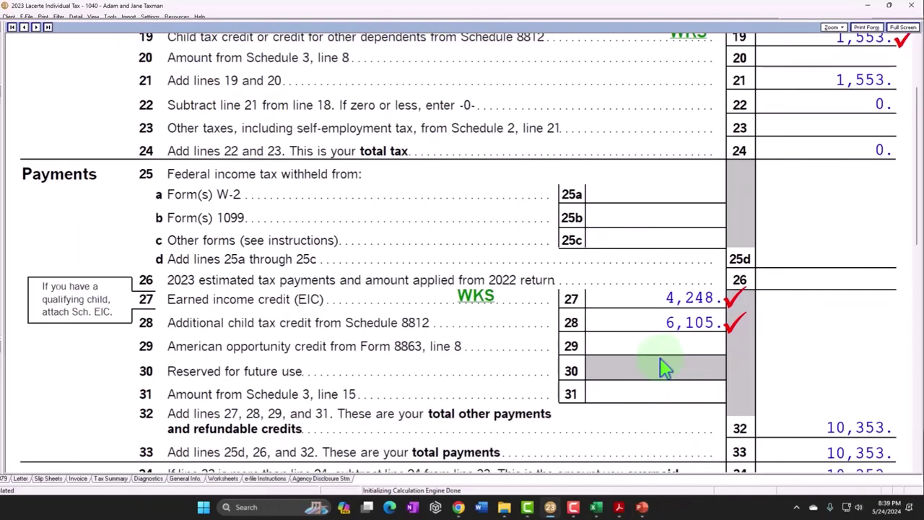
pyautogui.scroll(-1, 663, 365)
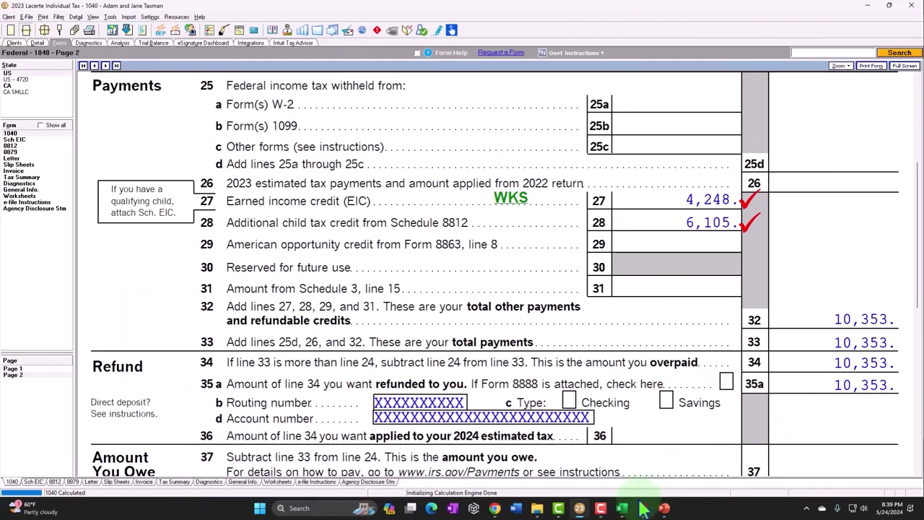
# Step: Switch to the Excel worksheet and select G16 beside the doubled payments and refundable credits
pyautogui.click(595, 507)
pyautogui.click(571, 359)
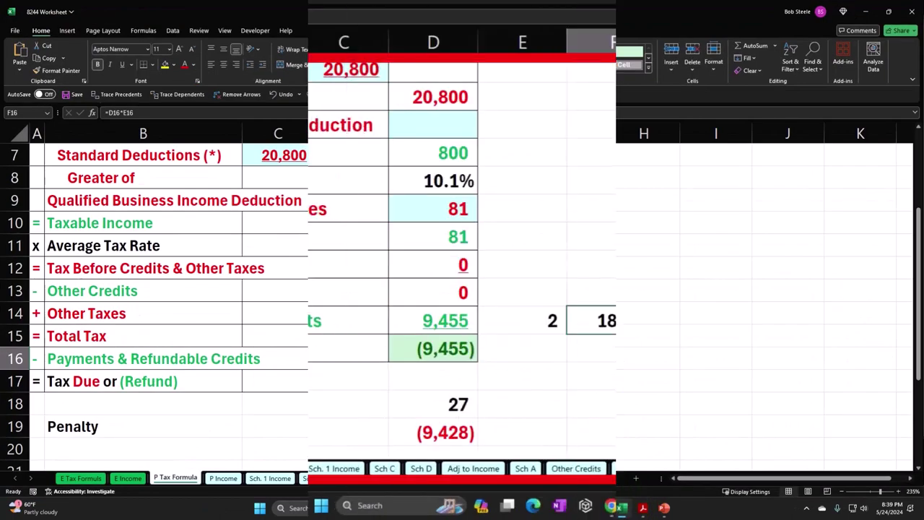
pyautogui.write('10%')
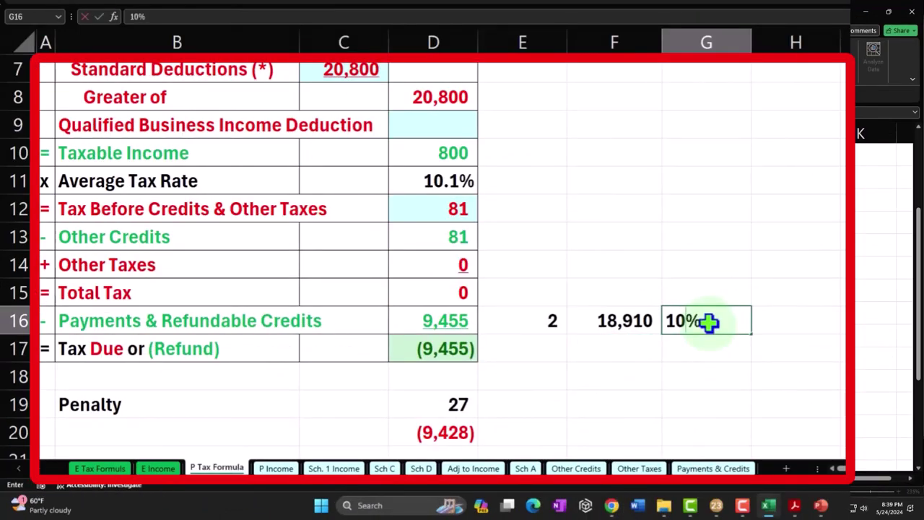
pyautogui.press('BackSpace')
pyautogui.press('BackSpace')
pyautogui.press('Return')
pyautogui.press('Up')
pyautogui.press('Left')
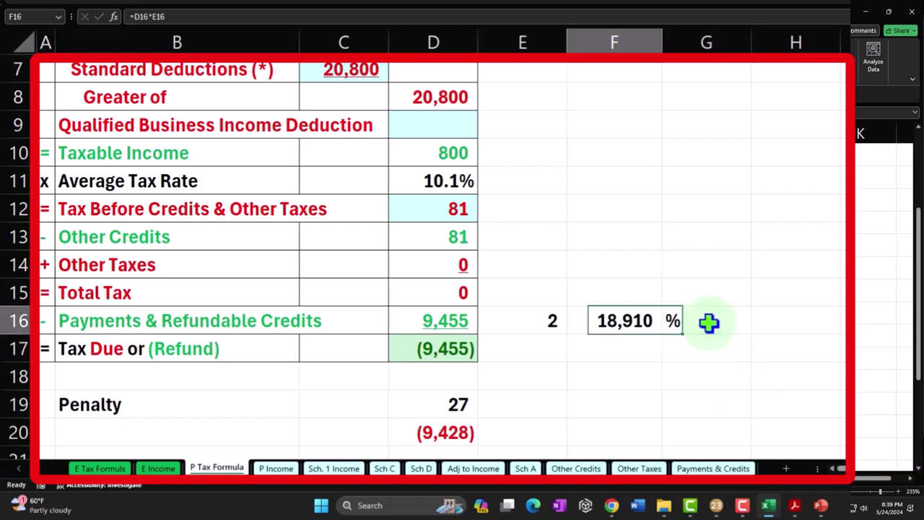
pyautogui.hotkey('ctrl', 'c')
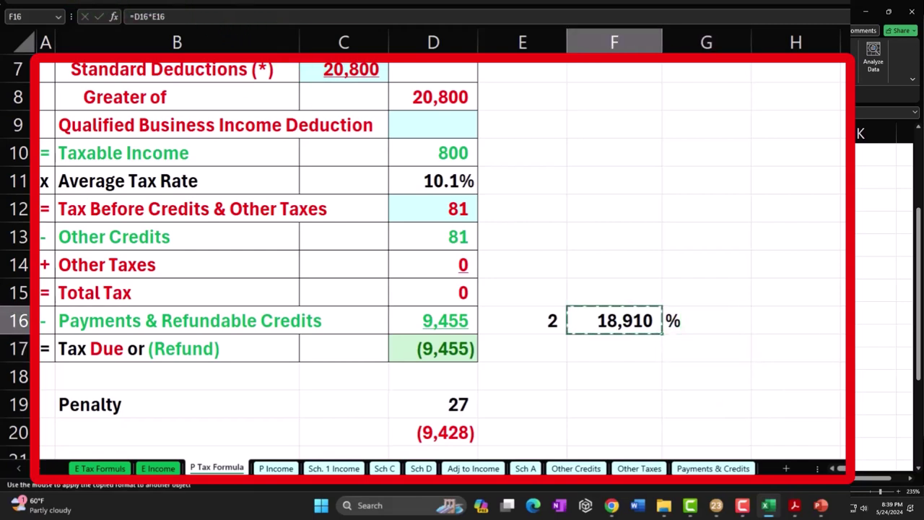
pyautogui.press('Right')
pyautogui.press('Delete')
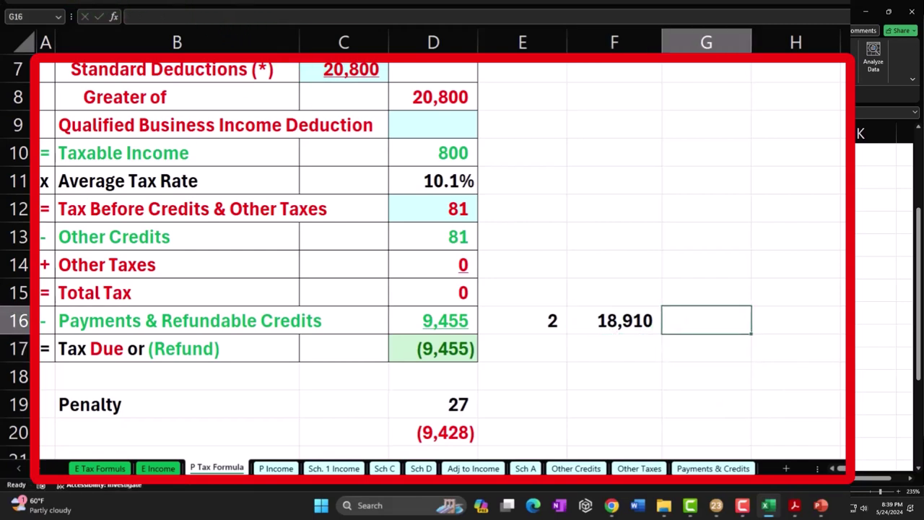
# Step: Enter the joint return's total payments from Form 1040 line 33, 10,353, in G16
pyautogui.write('10')
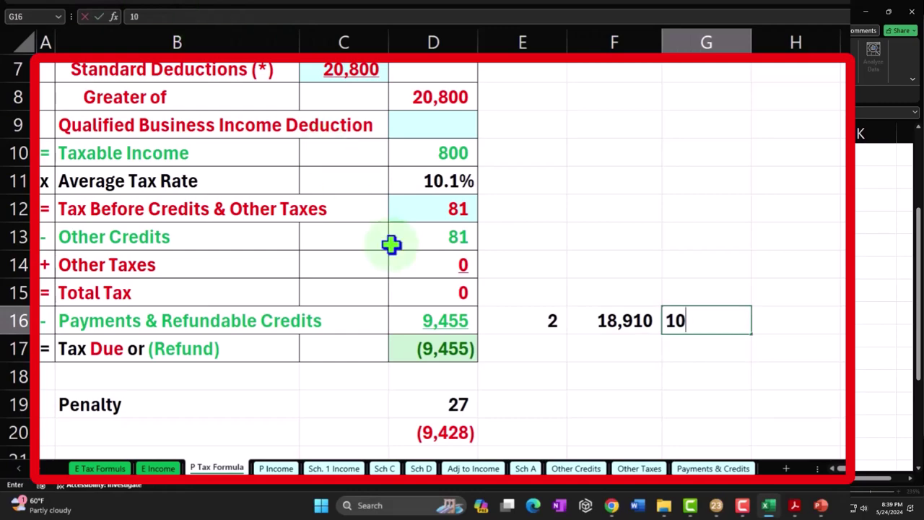
pyautogui.click(717, 505)
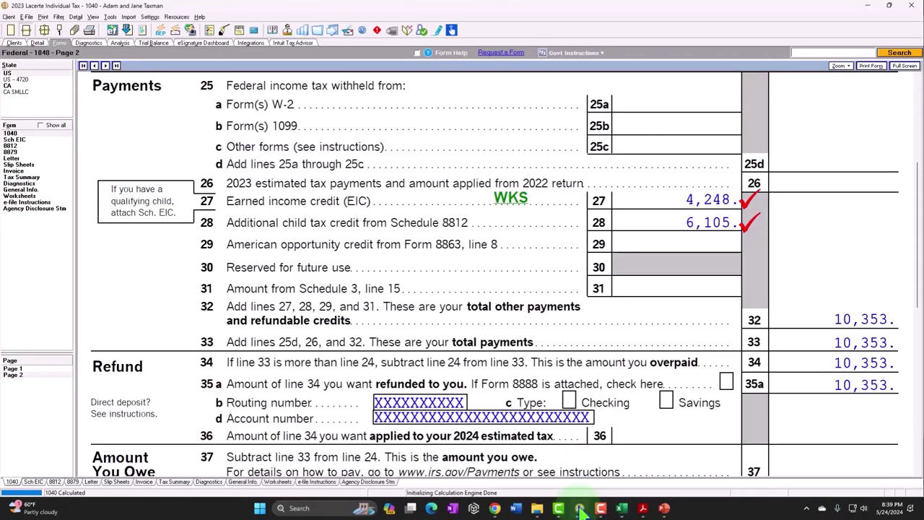
pyautogui.click(621, 508)
pyautogui.write('353')
pyautogui.press('Return')
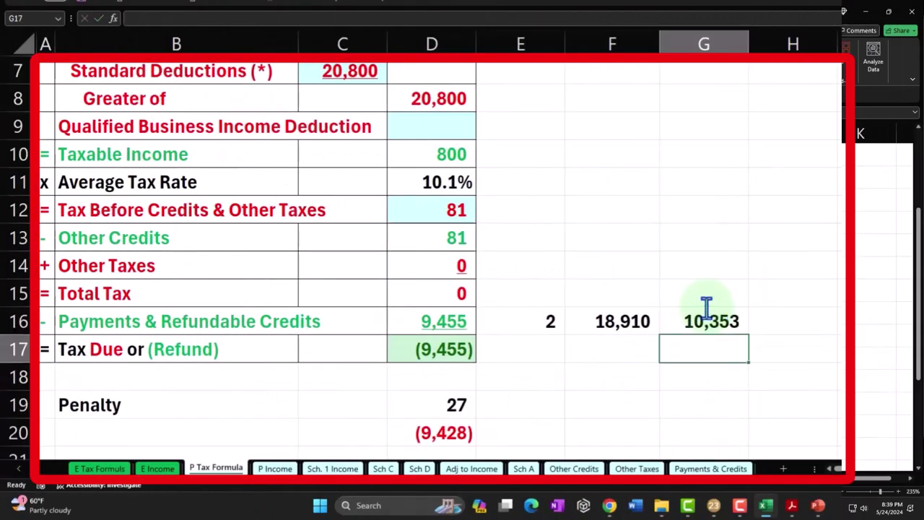
# Step: Calculate in H16 the difference between the doubled credits in F16 and the joint return's payments in G16
pyautogui.press('Right')
pyautogui.press('Up')
pyautogui.write('=')
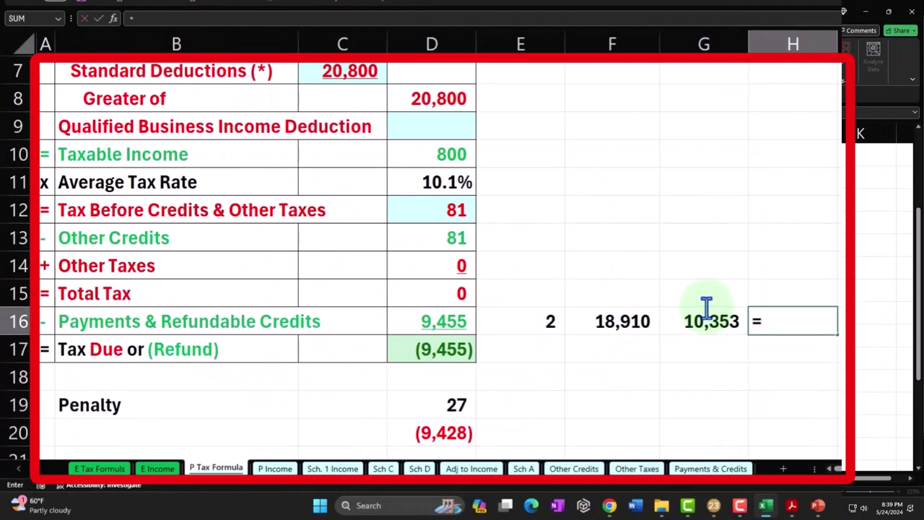
pyautogui.press('Left')
pyautogui.press('Left')
pyautogui.write('-')
pyautogui.press('Left')
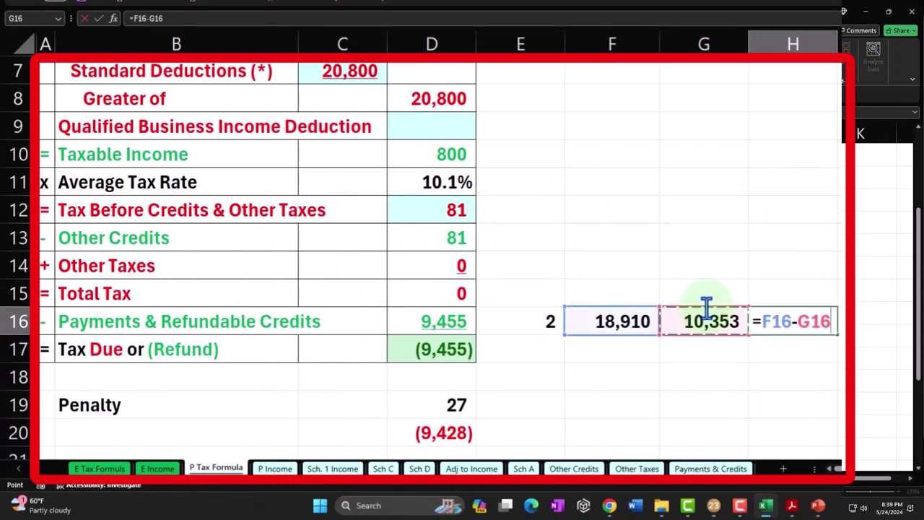
pyautogui.press('Return')
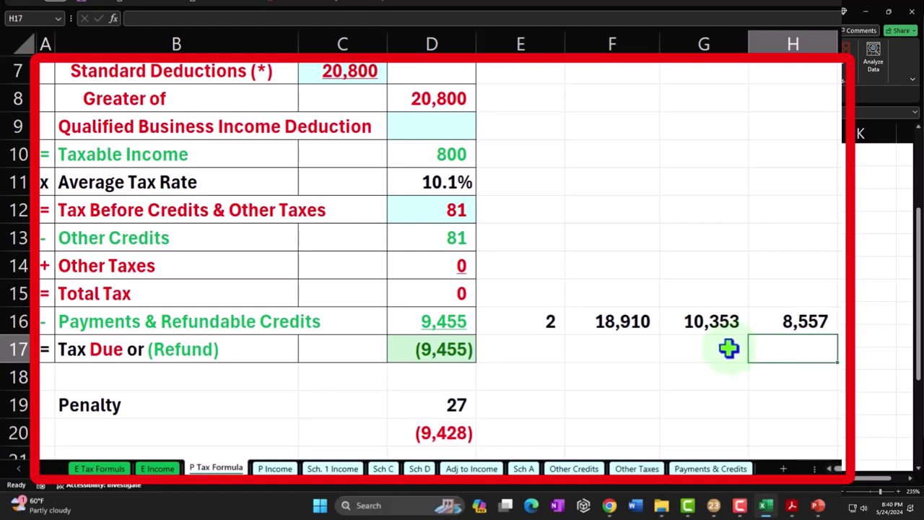
# Step: Open the 8242 Worksheet workbook, enable its content, and check its income and its payments and refundable credits in D16
pyautogui.click(792, 505)
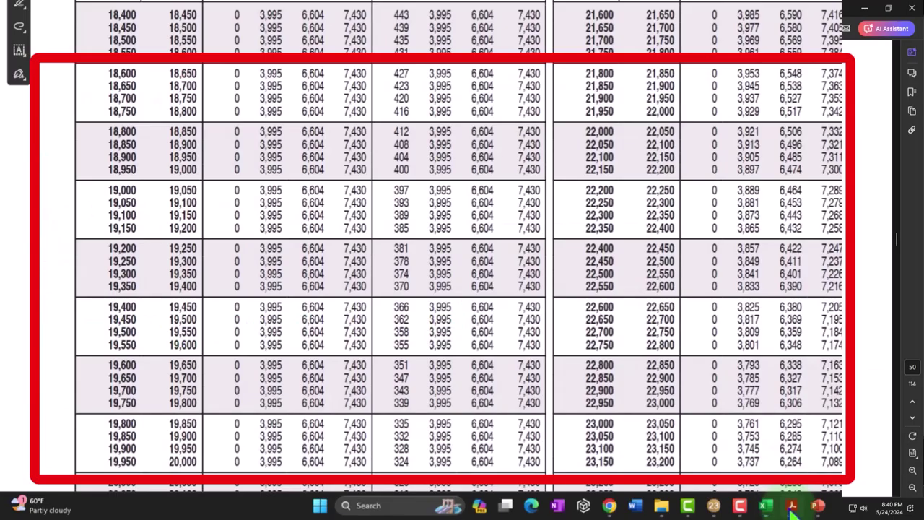
pyautogui.click(791, 508)
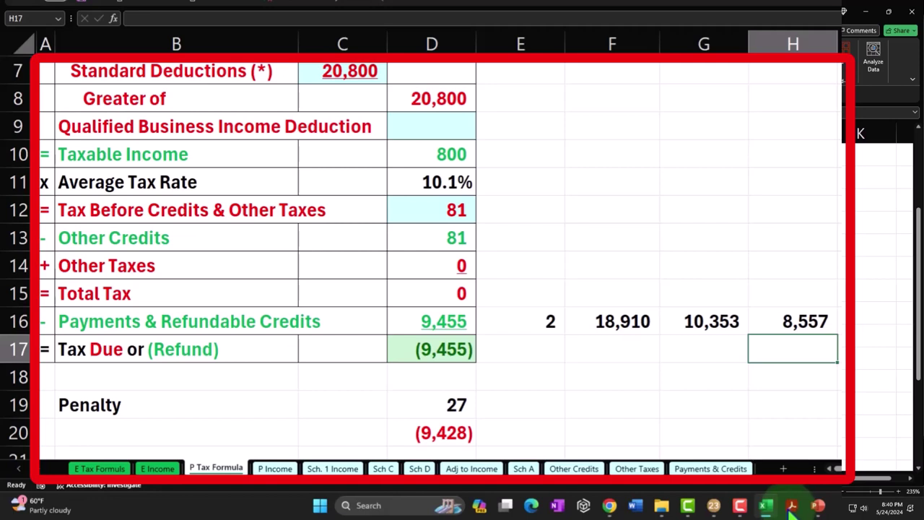
pyautogui.rightClick(765, 506)
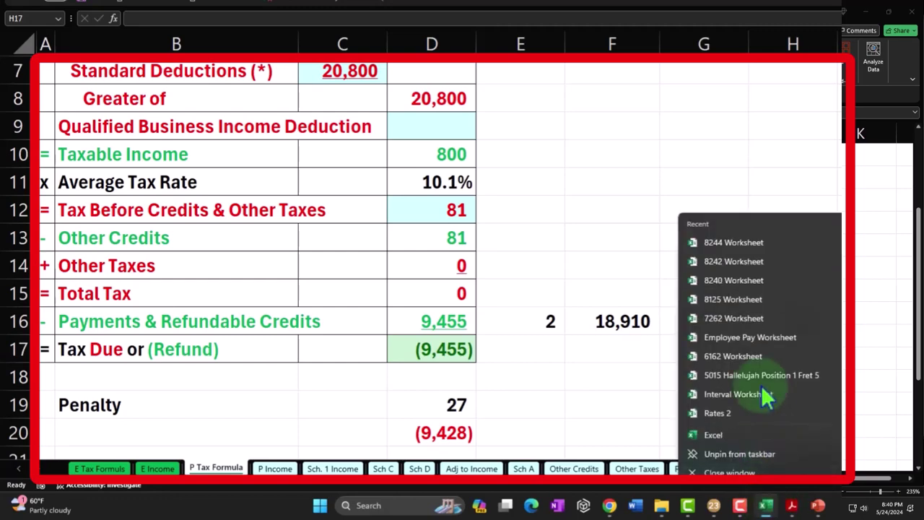
pyautogui.click(738, 261)
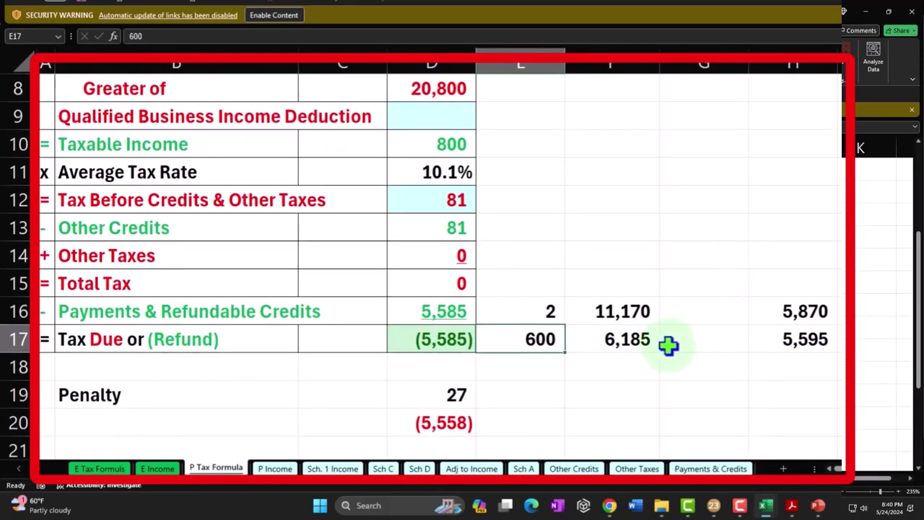
pyautogui.click(447, 314)
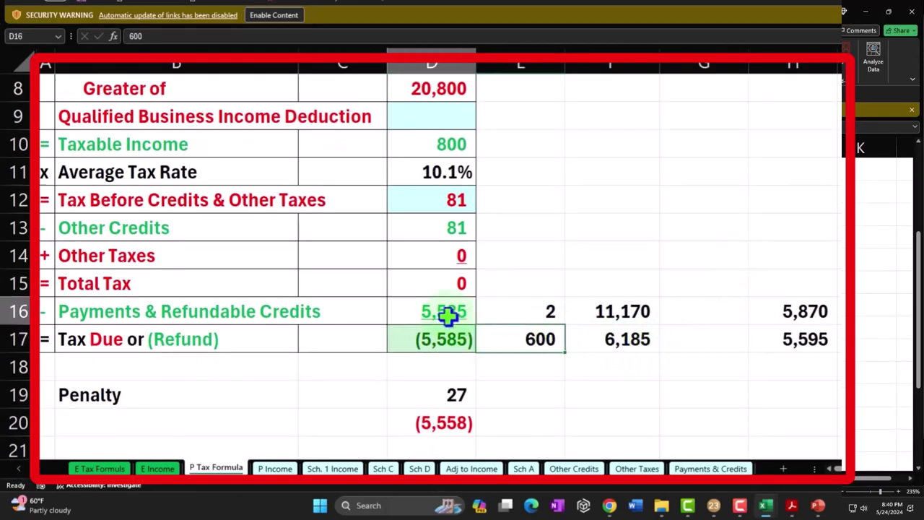
pyautogui.click(274, 16)
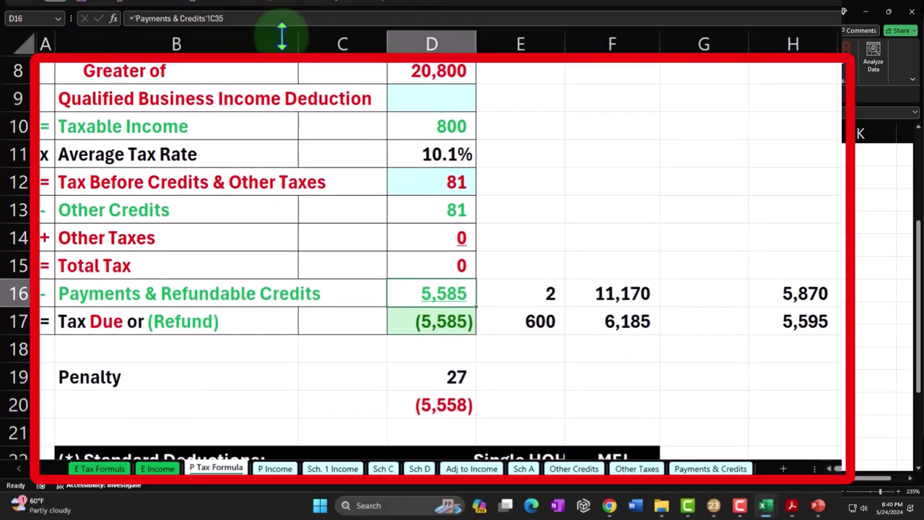
pyautogui.scroll(3, 464, 322)
pyautogui.scroll(-1, 462, 325)
pyautogui.scroll(1, 462, 318)
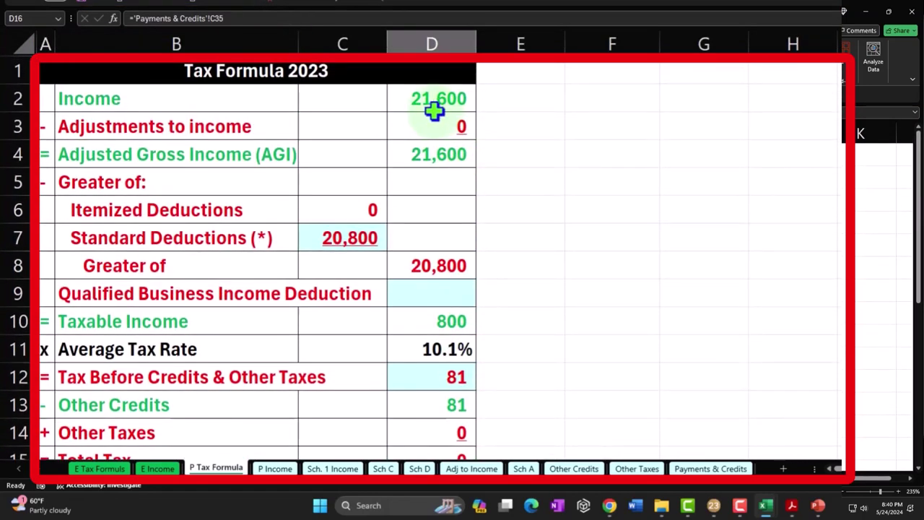
pyautogui.scroll(-2, 434, 110)
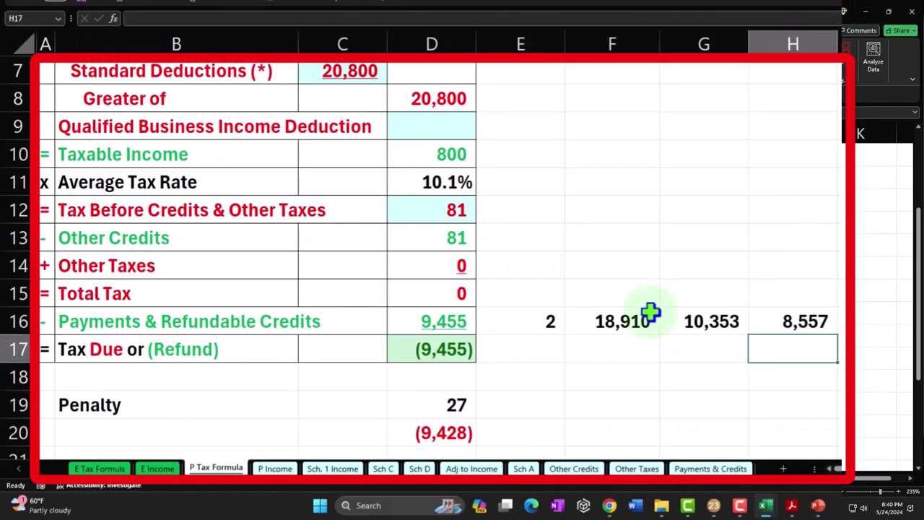
# Step: Clear the comparison figures in E16 through H16 of the 8244 Worksheet
pyautogui.click(557, 320)
pyautogui.moveTo(650, 320); pyautogui.dragTo(789, 321)
pyautogui.press('Delete')
pyautogui.press('Left')
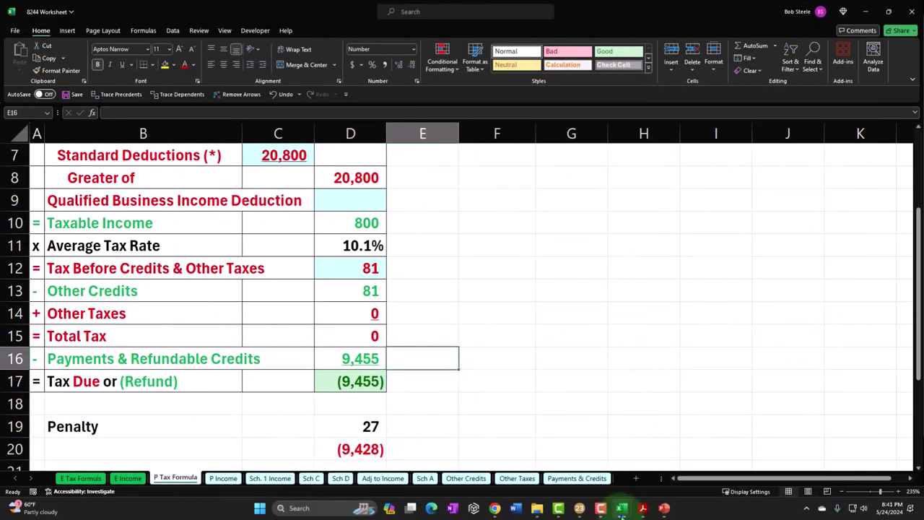
# Step: Enter the 8242 Worksheet's payments and refundable credits, 5585, in E16
pyautogui.moveTo(621, 507)
pyautogui.click(694, 470)
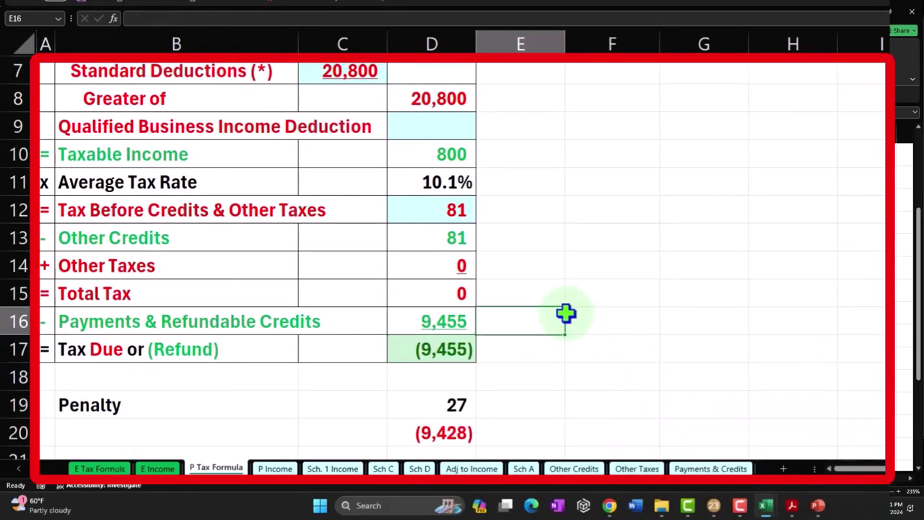
pyautogui.write('5585')
pyautogui.press('Return')
# Step: Add the payments and refundable credits in D16 and E16 with a formula in F16
pyautogui.click(567, 318)
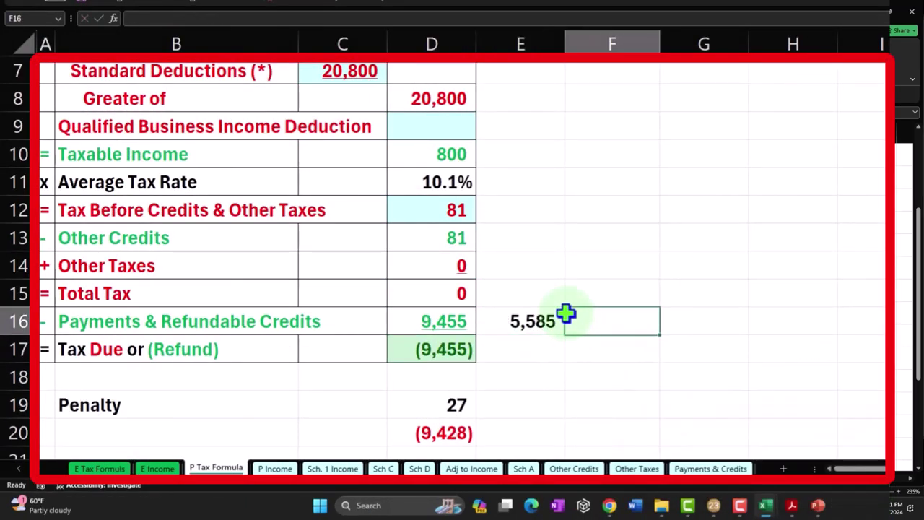
pyautogui.write('=')
pyautogui.press('Left')
pyautogui.press('Left')
pyautogui.write('+')
pyautogui.press('Left')
pyautogui.press('Return')
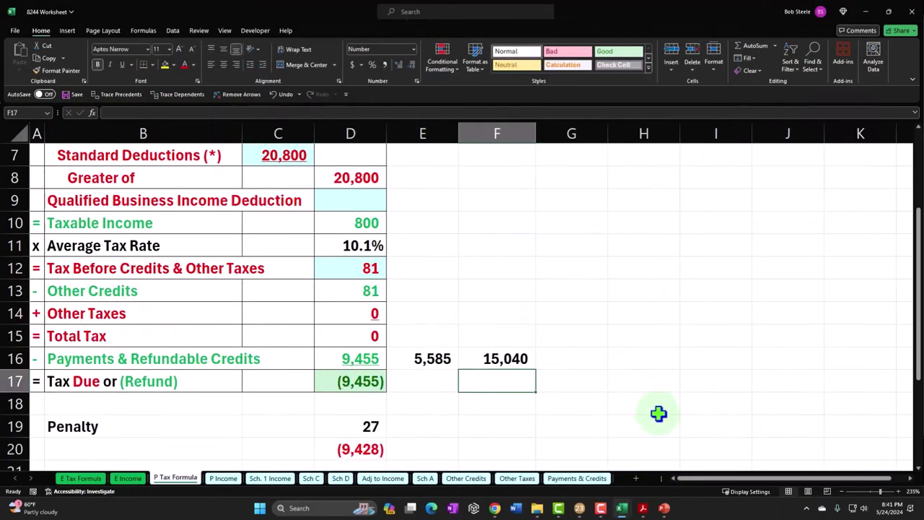
# Step: Check the joint return's W-2 wages in Lacerte against the EIC table in the 2023 Instruction 1040 PDF
pyautogui.click(579, 507)
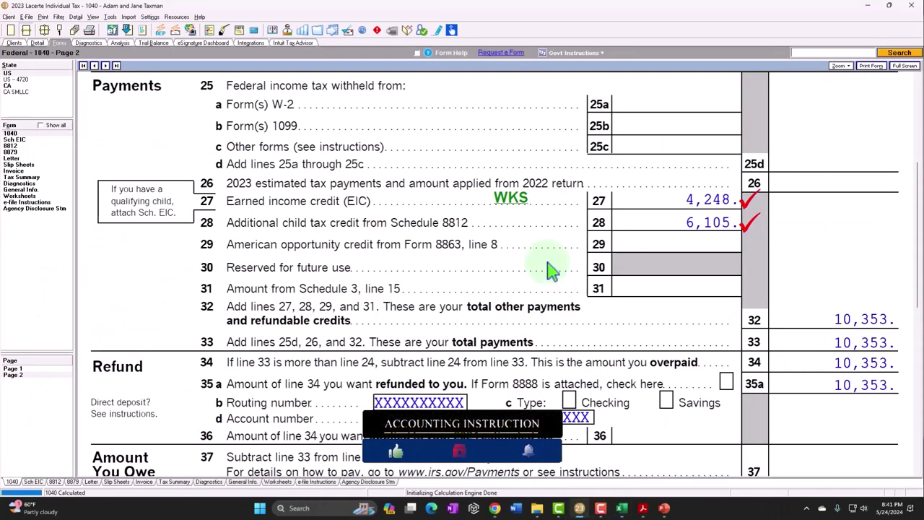
pyautogui.click(38, 44)
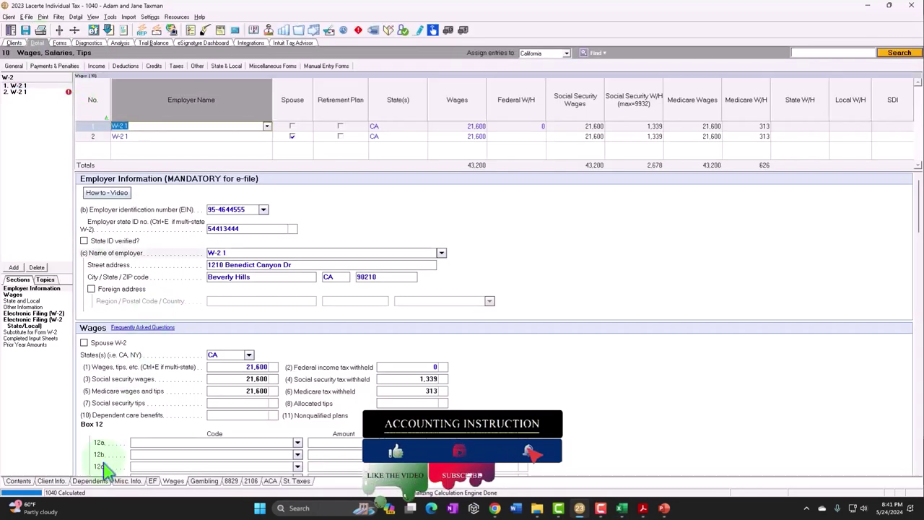
pyautogui.hotkey('alt', 'Tab')
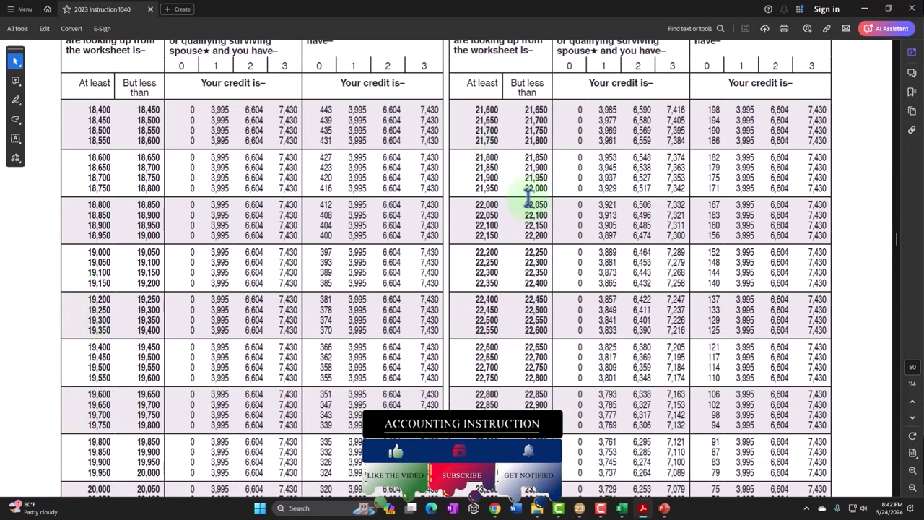
pyautogui.scroll(1, 528, 199)
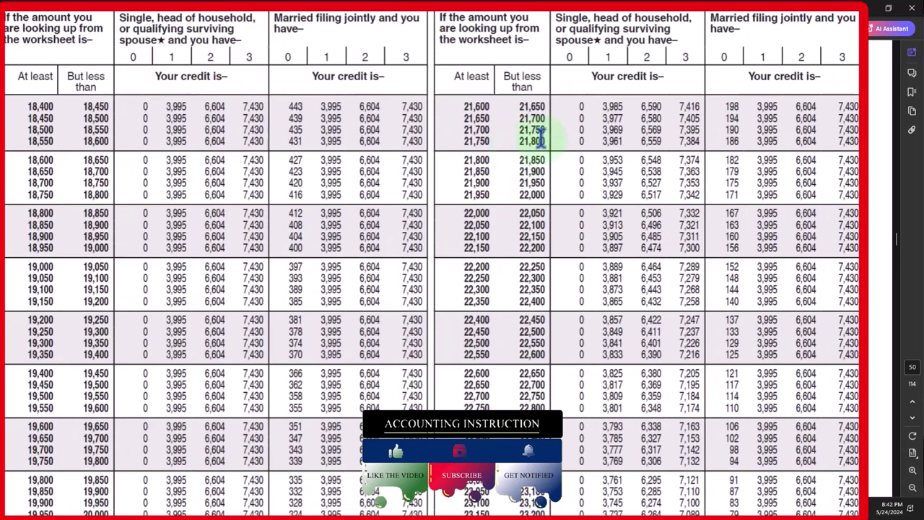
pyautogui.scroll(-3, 455, 293)
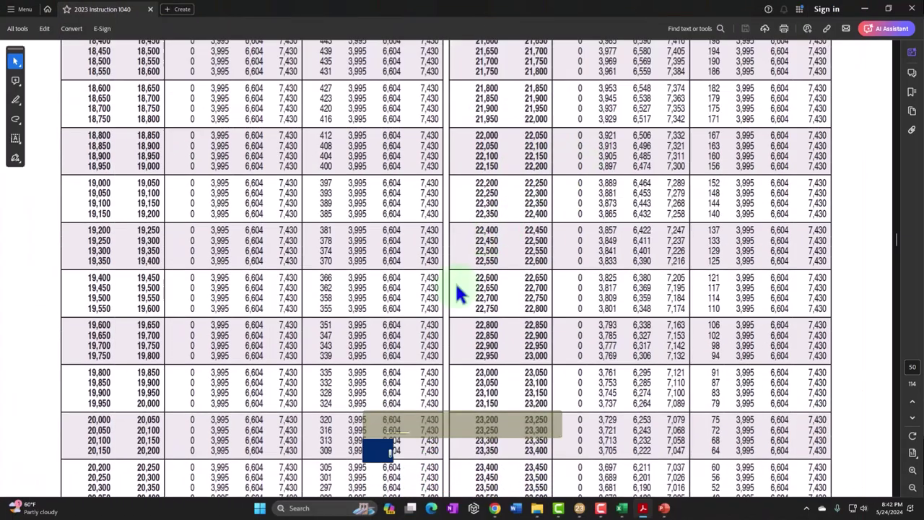
pyautogui.scroll(-8, 455, 296)
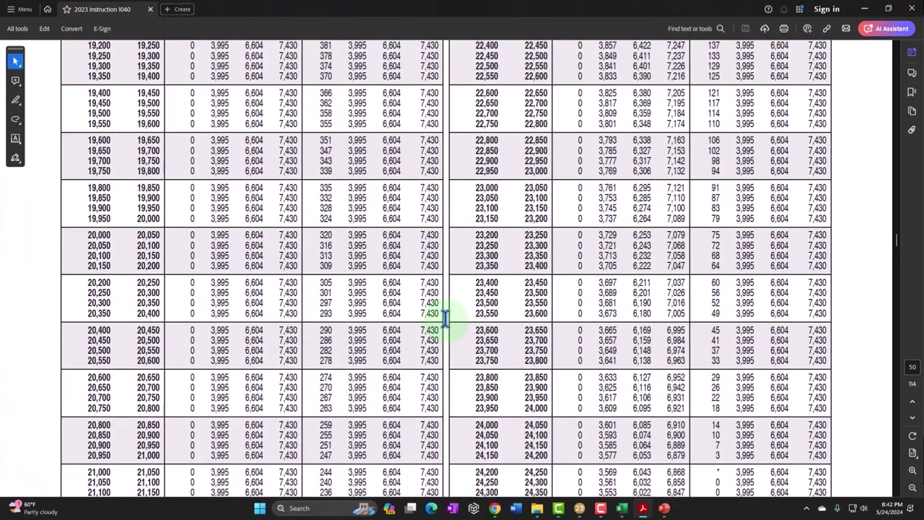
pyautogui.scroll(5, 444, 318)
pyautogui.scroll(5, 444, 318)
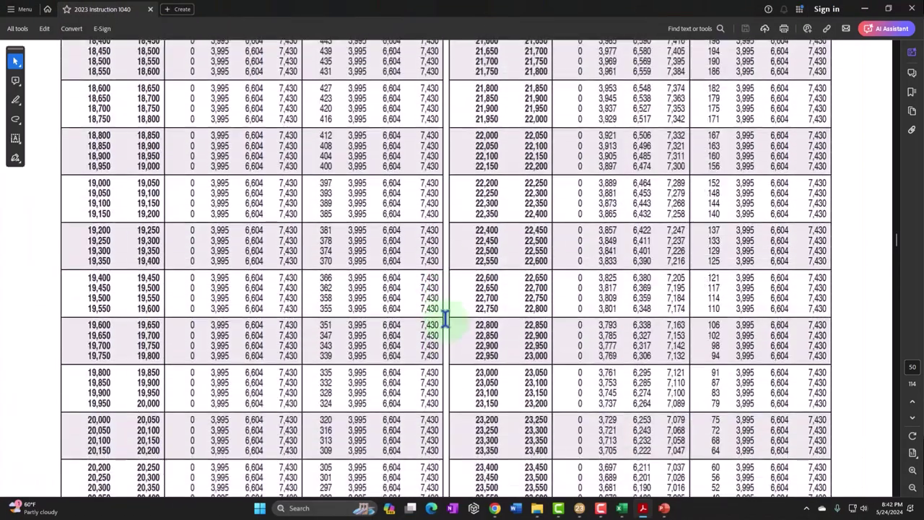
# Step: Compare the married joint EIC income limits on the PowerPoint slide with the return's combined W-2 wages
pyautogui.click(864, 9)
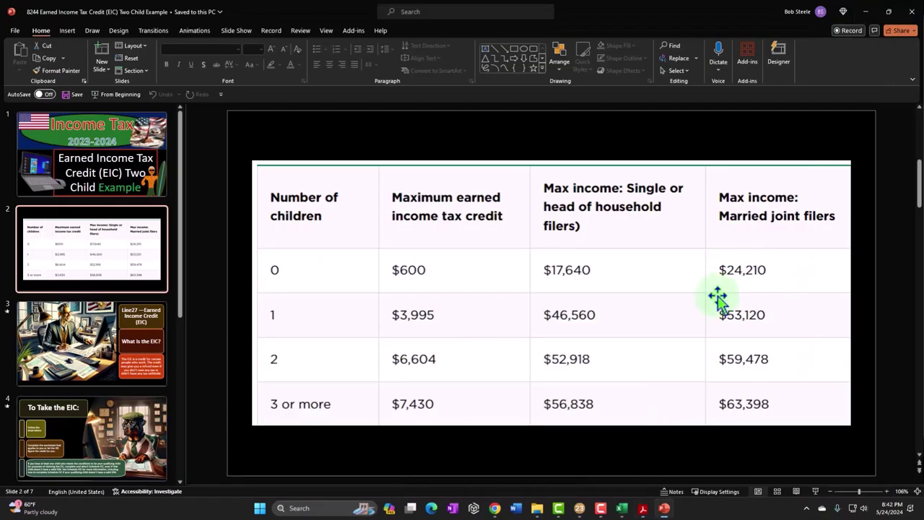
pyautogui.click(579, 507)
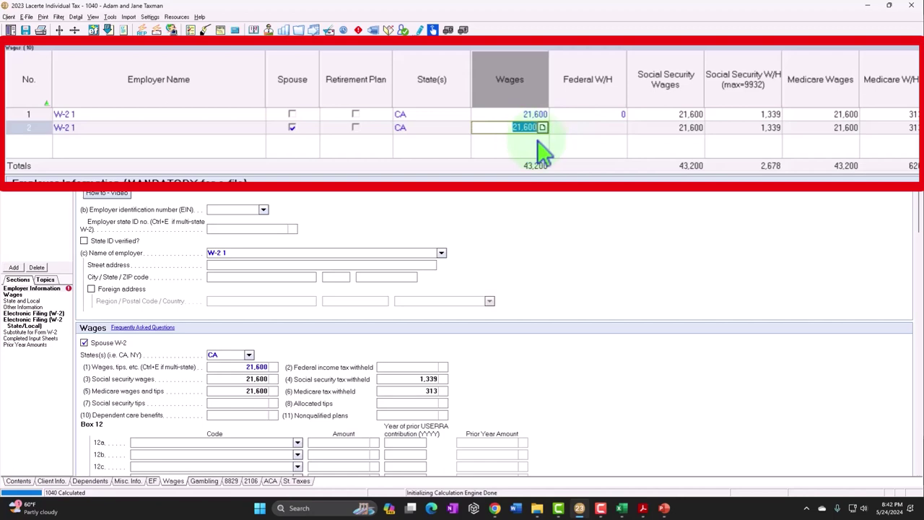
pyautogui.click(663, 508)
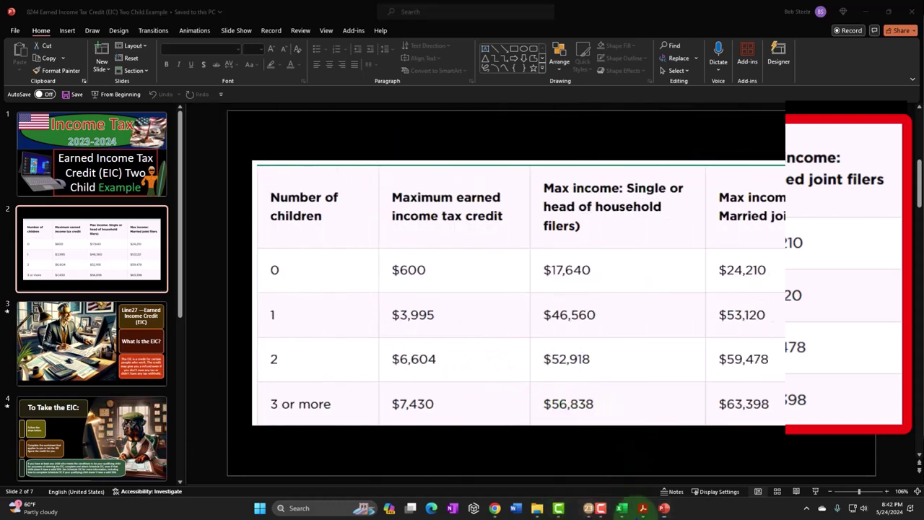
pyautogui.click(664, 507)
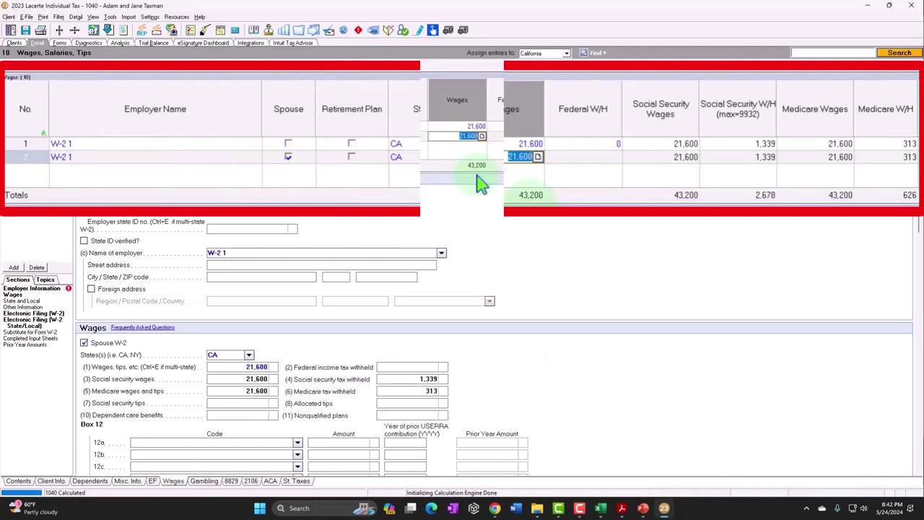
# Step: Review page 1 of the joint Form 1040, from filing status and dependents through wages to taxable income
pyautogui.click(59, 43)
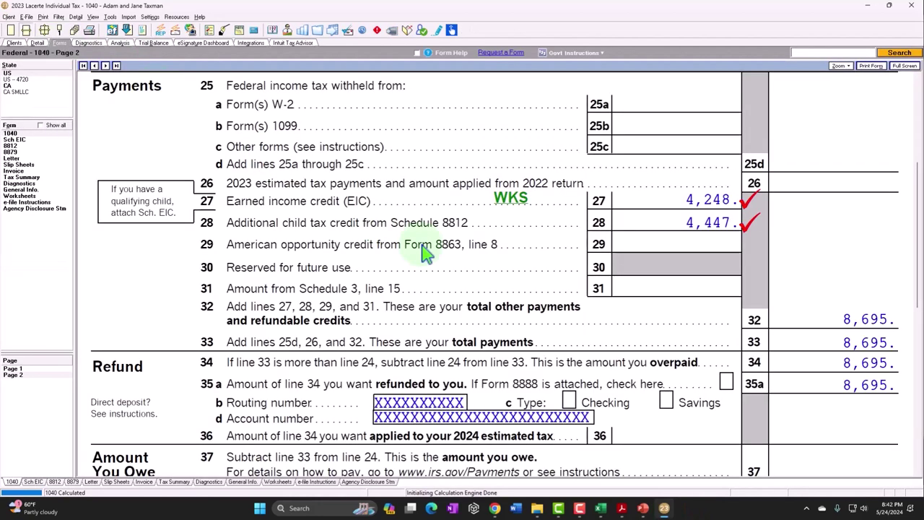
pyautogui.click(12, 368)
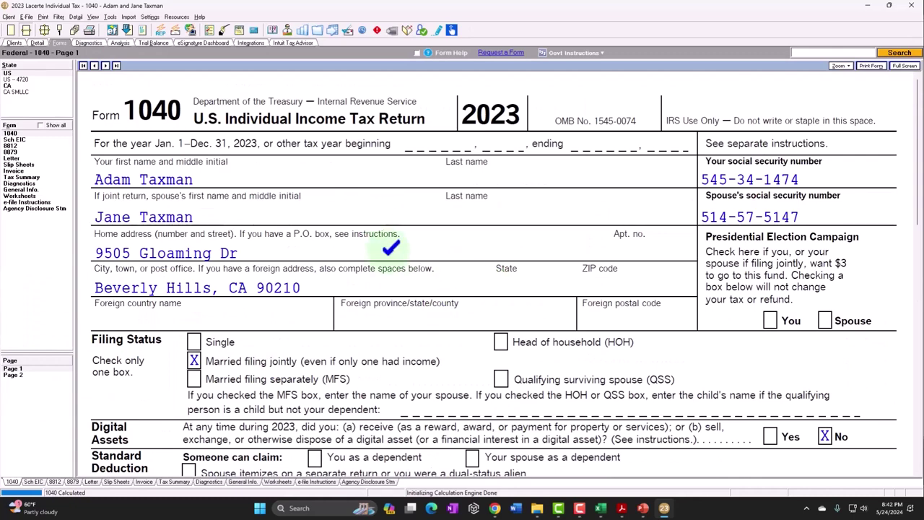
pyautogui.scroll(-3, 390, 246)
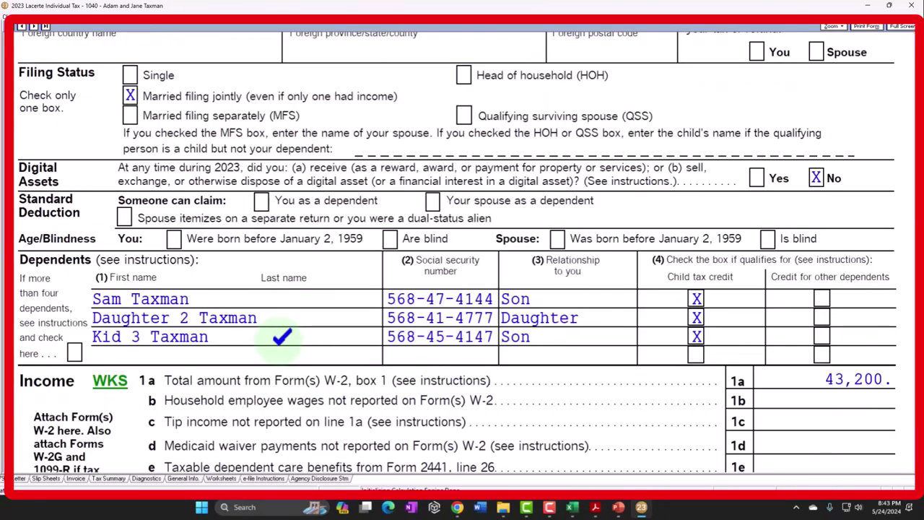
pyautogui.scroll(-3, 286, 334)
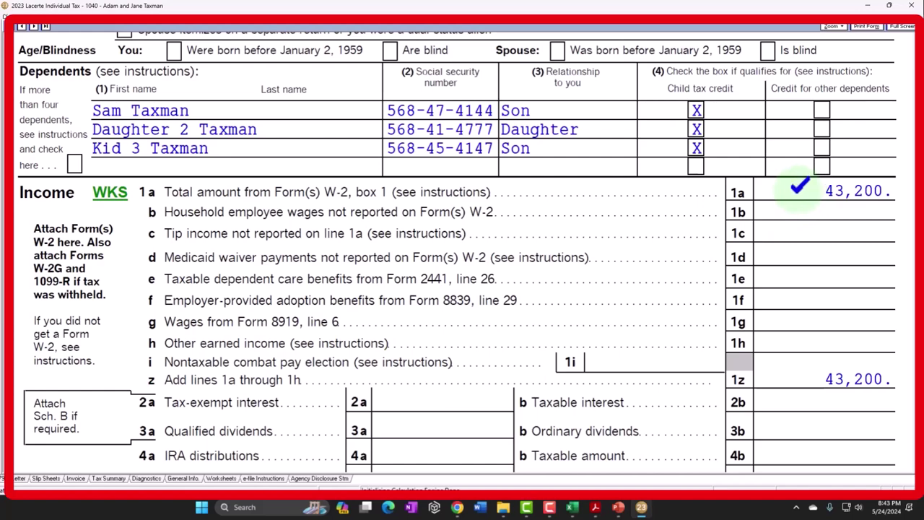
pyautogui.scroll(-5, 798, 184)
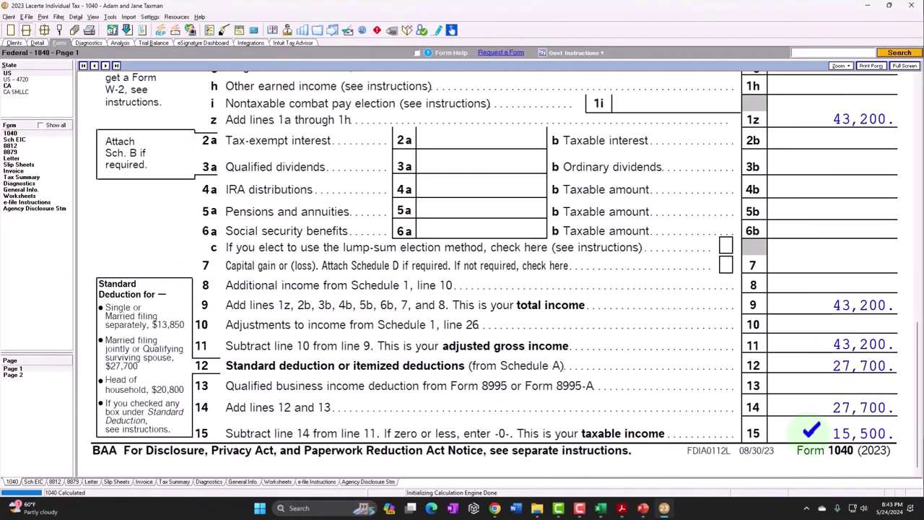
# Step: Check the child tax credit, earned income credit and additional child tax credit lines on Form 1040 page 2
pyautogui.click(13, 374)
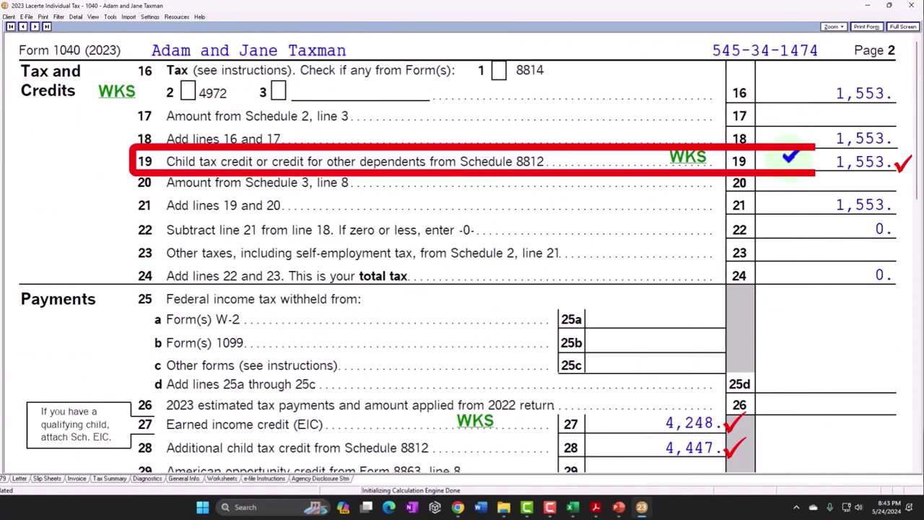
pyautogui.scroll(-3, 790, 153)
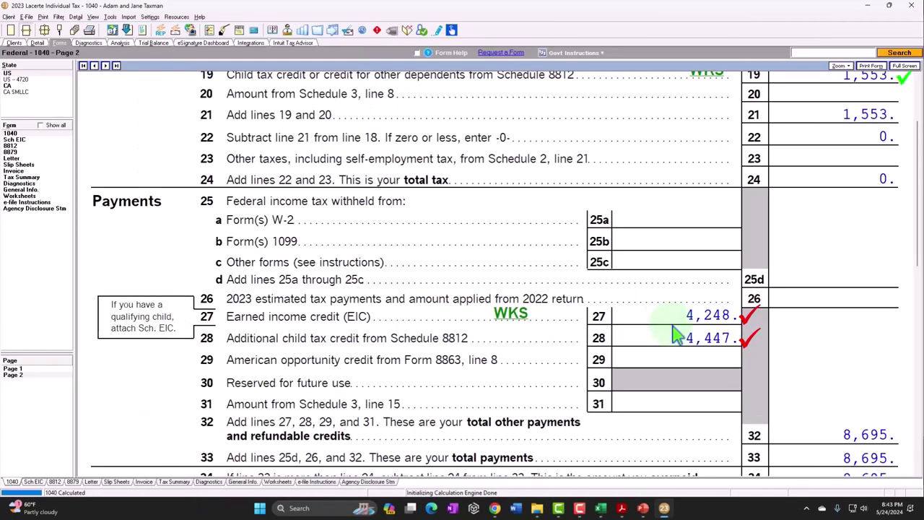
# Step: Use Calculator to add the maximum EIC amounts for one and two children from the PowerPoint slide, 3995 + 6604
pyautogui.click(642, 513)
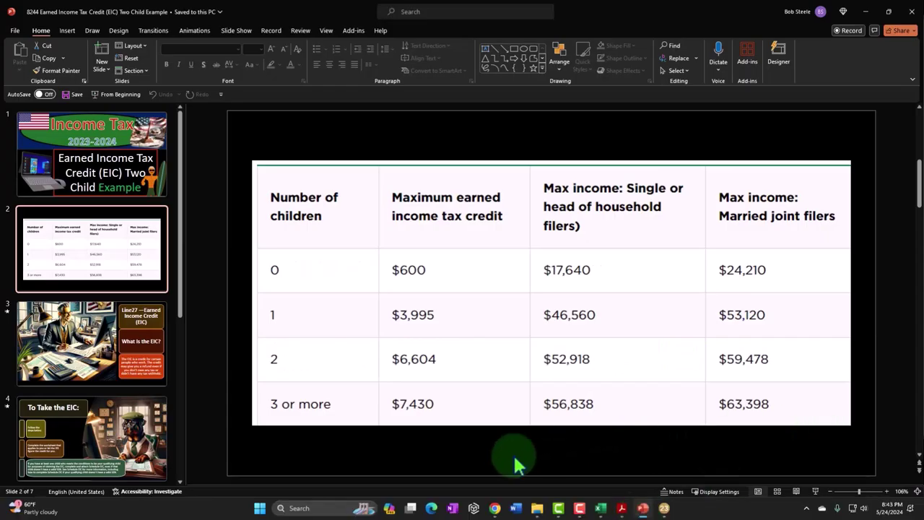
pyautogui.click(296, 508)
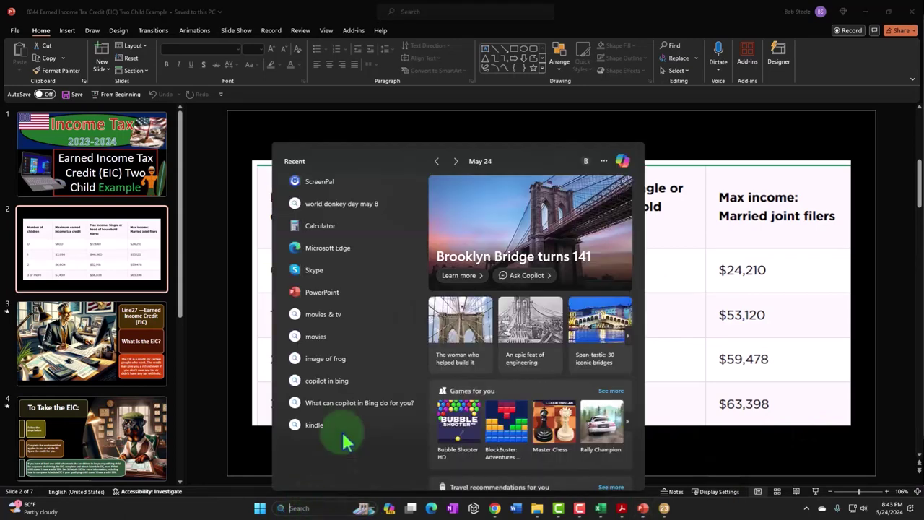
pyautogui.click(329, 225)
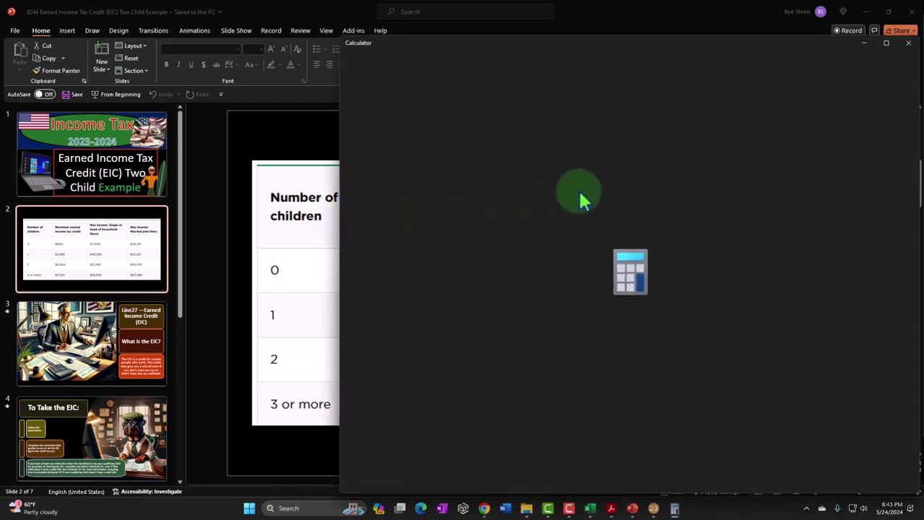
pyautogui.click(423, 63)
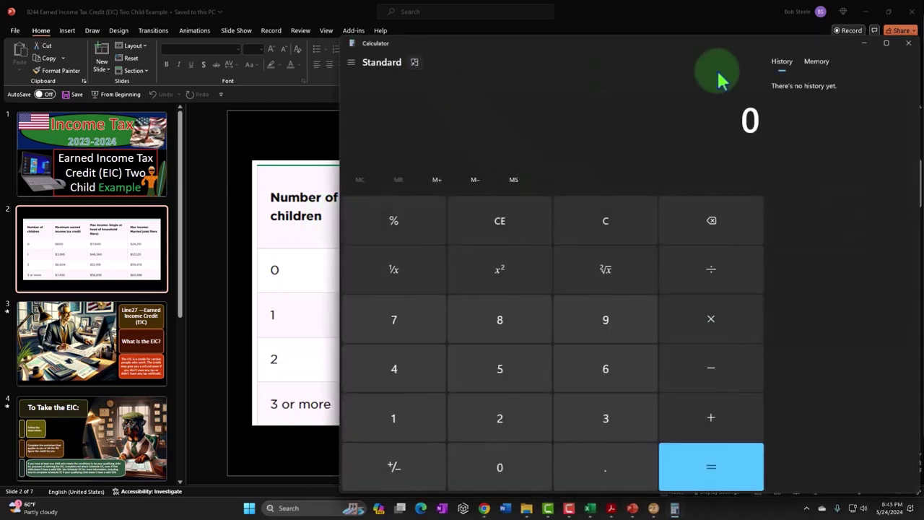
pyautogui.moveTo(838, 42); pyautogui.dragTo(736, 264)
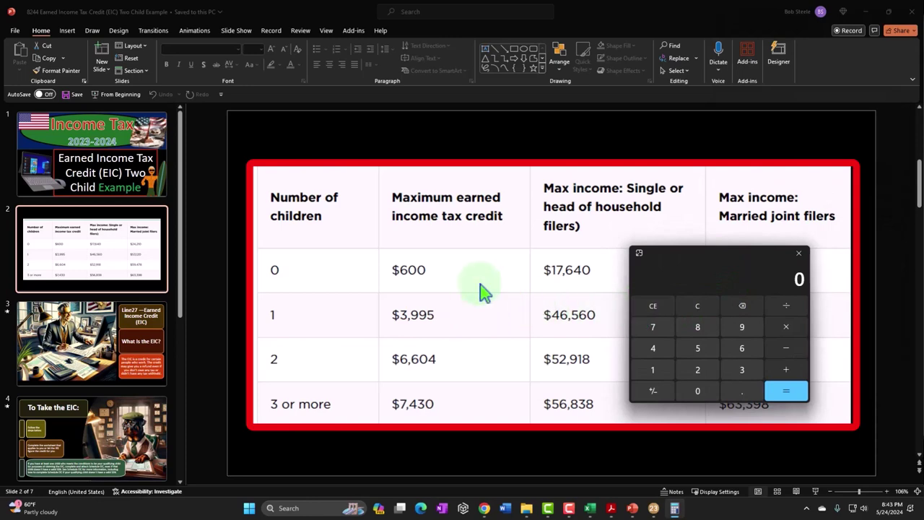
pyautogui.write('3995+6')
pyautogui.write('604')
pyautogui.press('Return')
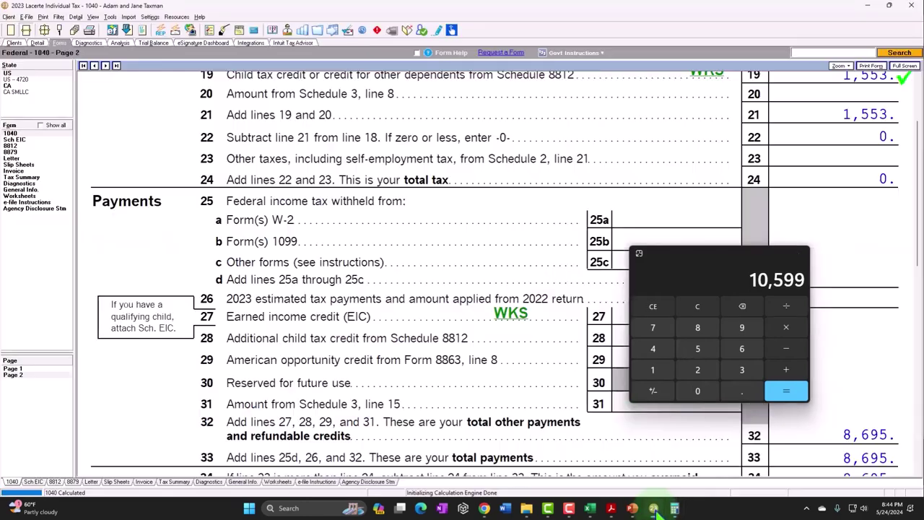
# Step: Subtract the joint return's line 27 earned income credit, 4248, from the calculated sum beside the Lacerte Form 1040, and close Calculator
pyautogui.click(653, 507)
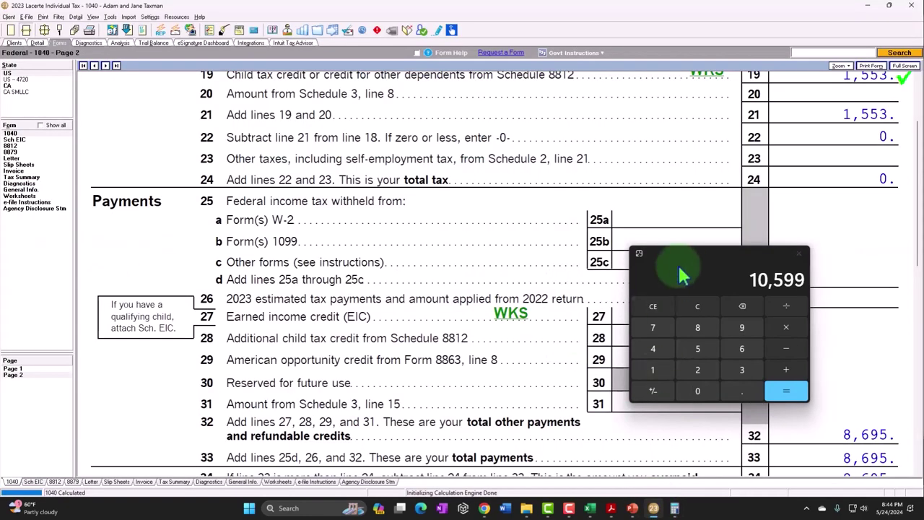
pyautogui.moveTo(728, 182); pyautogui.dragTo(745, 130)
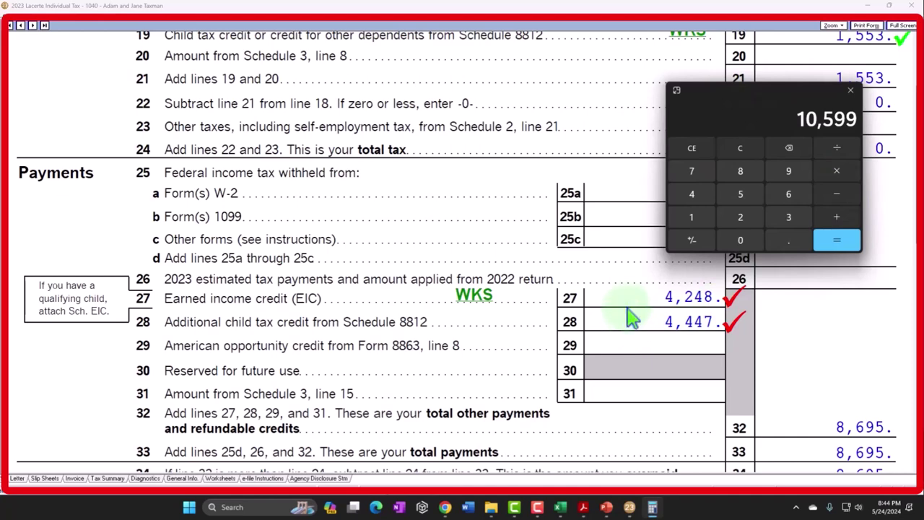
pyautogui.write('4248')
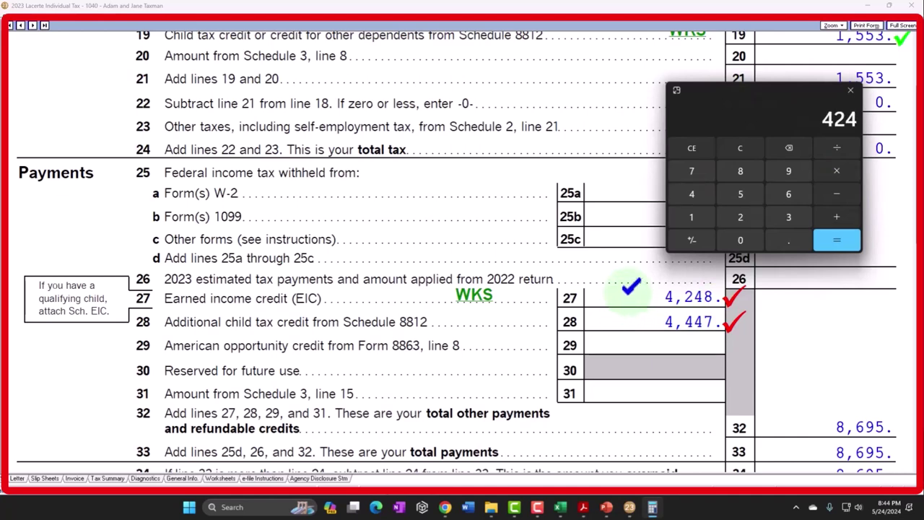
pyautogui.press('Return')
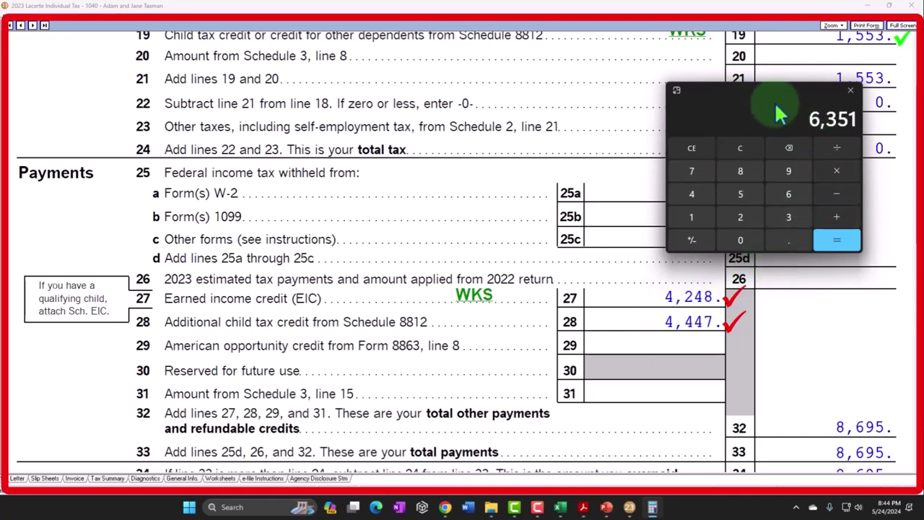
pyautogui.click(851, 89)
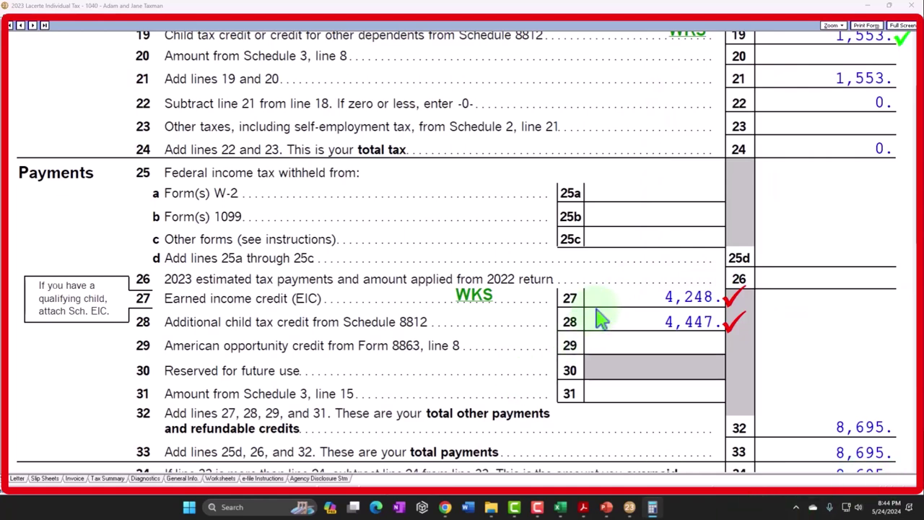
# Step: Enter the joint return's total payments of 8,695 in cell G16 of the 8244 Worksheet in Excel
pyautogui.scroll(-4, 600, 318)
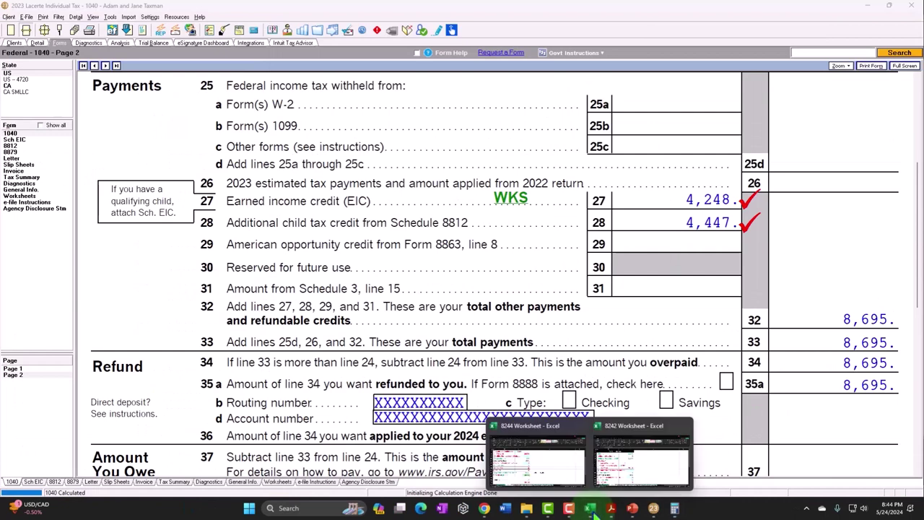
pyautogui.click(622, 448)
pyautogui.moveTo(591, 506)
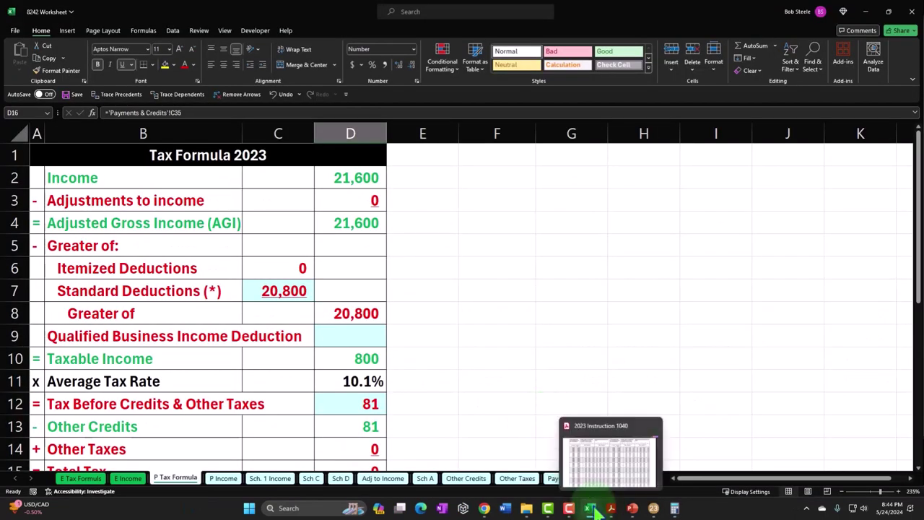
pyautogui.click(562, 465)
pyautogui.click(708, 320)
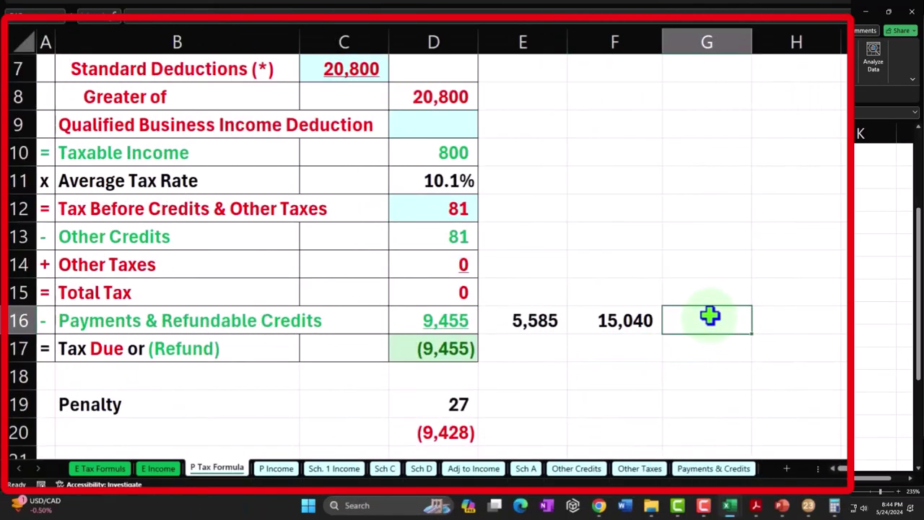
pyautogui.write('8,')
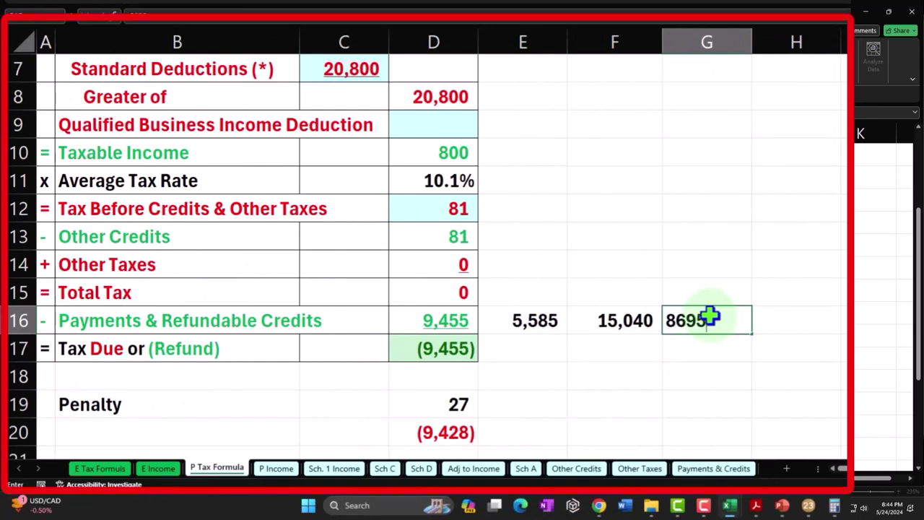
pyautogui.write('695')
pyautogui.press('Return')
# Step: Calculate the difference between the combined separate credits and the joint credits in H16 with =F16-G16
pyautogui.press('Up')
pyautogui.press('Right')
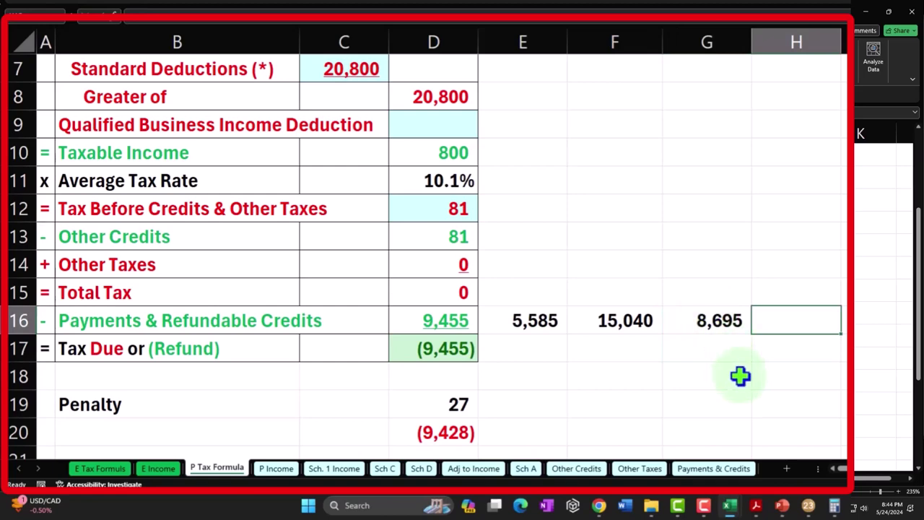
pyautogui.write('=')
pyautogui.press('Left')
pyautogui.press('Left')
pyautogui.write('-')
pyautogui.press('Left')
pyautogui.press('Return')
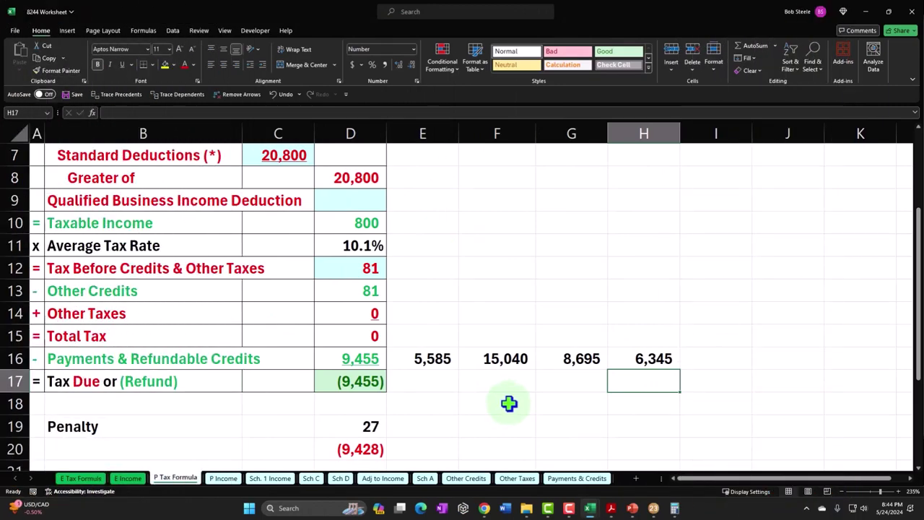
# Step: Check the maximum EIC for zero children on the PowerPoint slide and enter 600 in E17 of the 8244 Worksheet
pyautogui.click(611, 507)
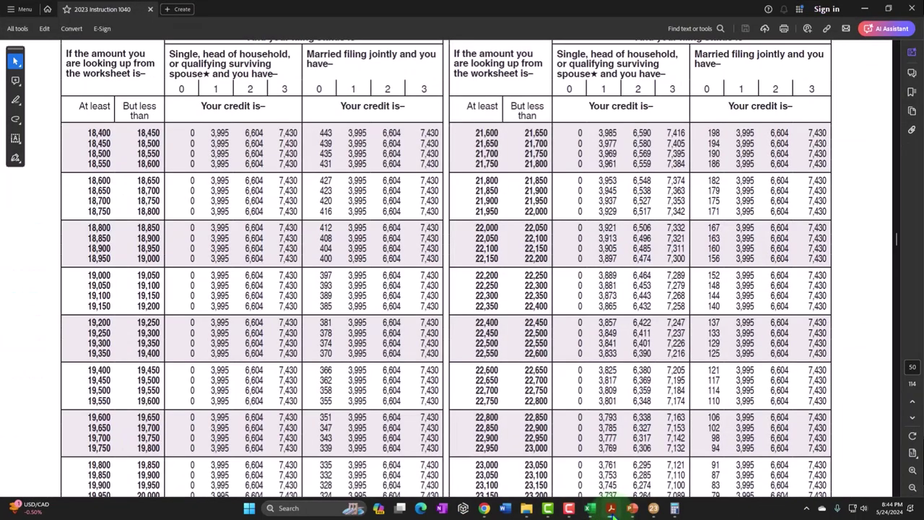
pyautogui.click(611, 507)
pyautogui.click(632, 508)
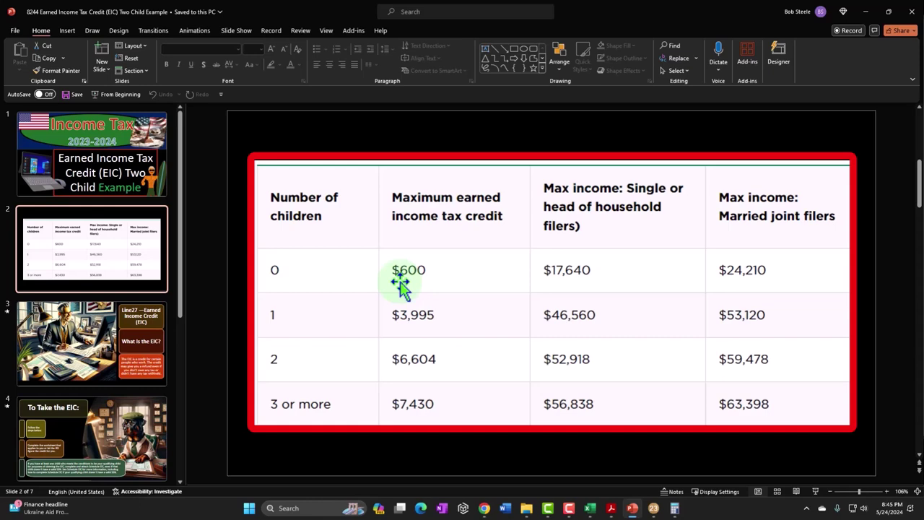
pyautogui.click(590, 508)
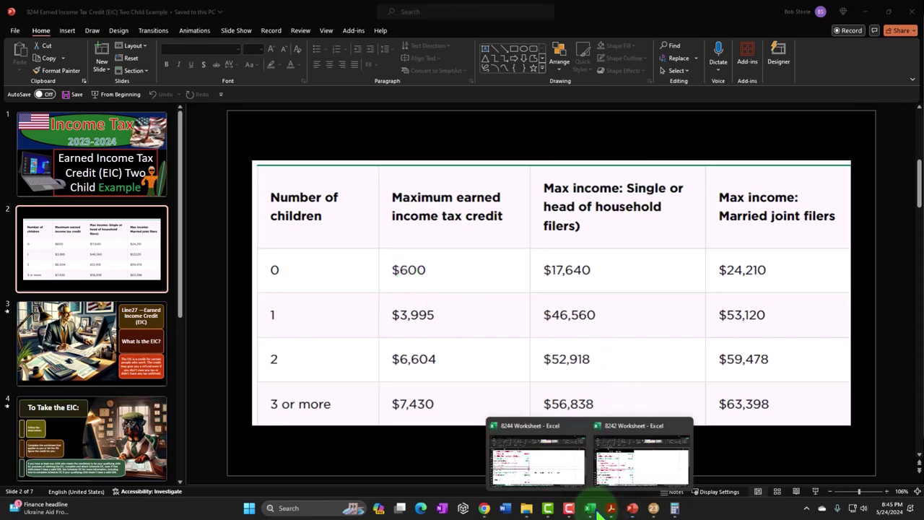
pyautogui.click(627, 471)
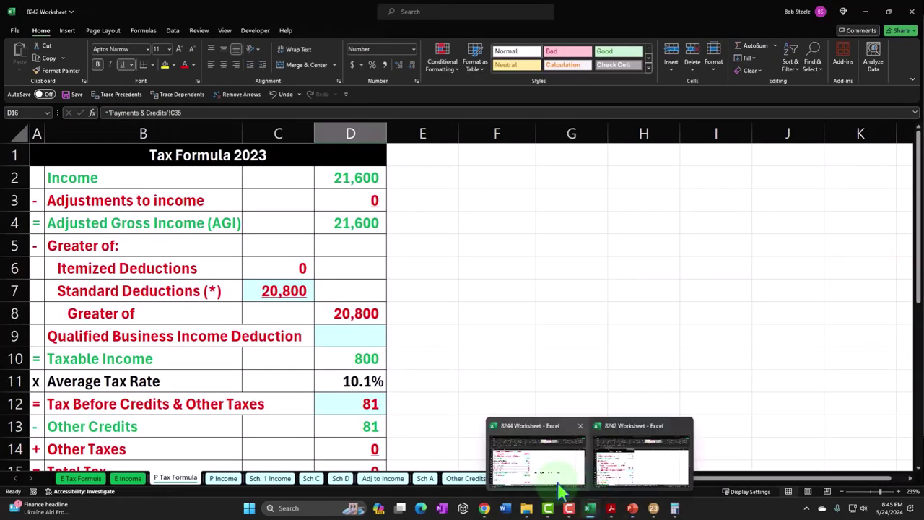
pyautogui.click(556, 478)
pyautogui.click(433, 384)
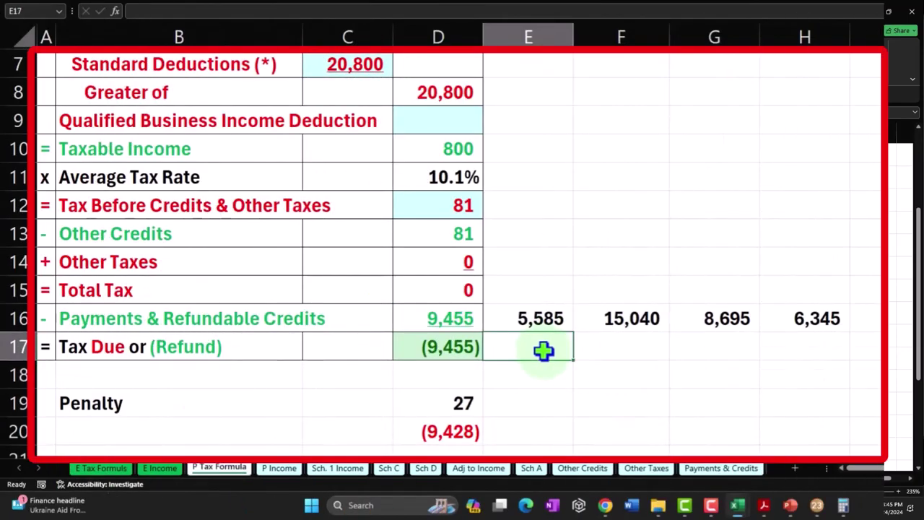
pyautogui.write('600')
pyautogui.press('Return')
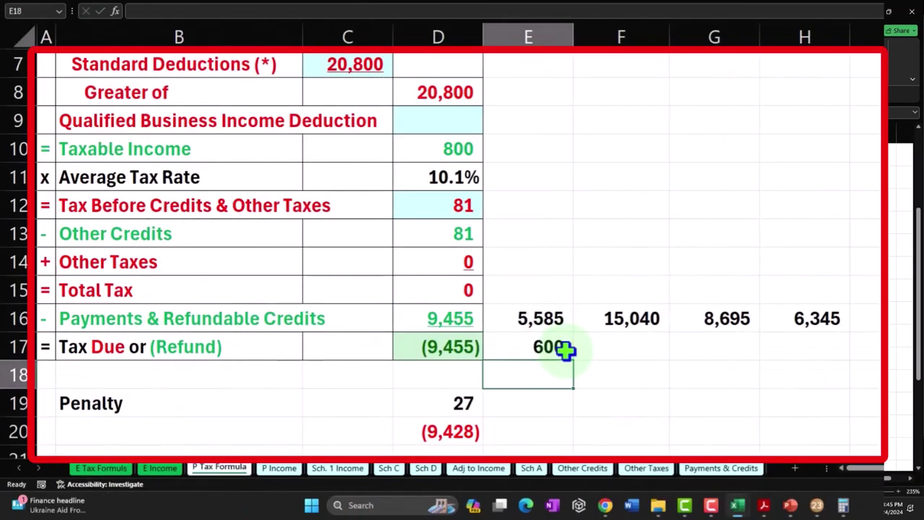
# Step: Add the head-of-household refundable credits and the zero-child credit in F17 with the formula +D16+E17
pyautogui.write('+')
pyautogui.press('Left')
pyautogui.press('Left')
pyautogui.press('Up')
pyautogui.write('+')
pyautogui.press('Left')
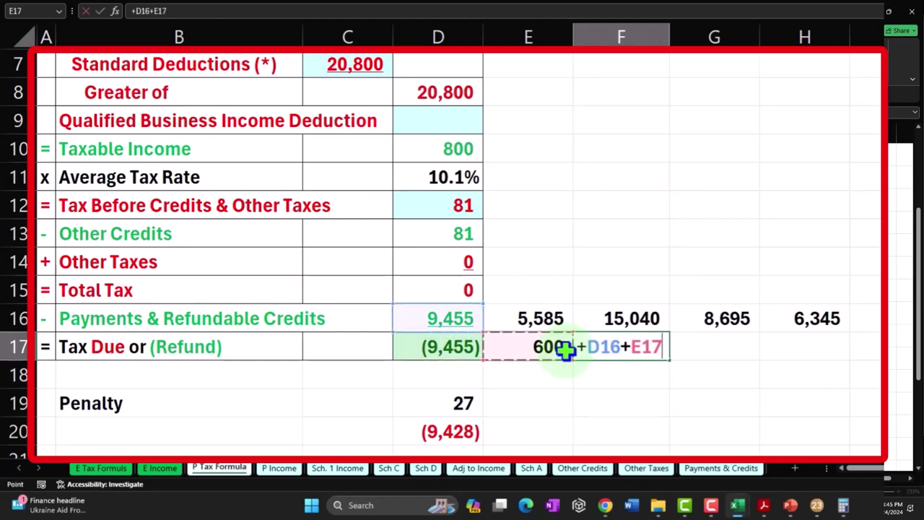
pyautogui.press('Return')
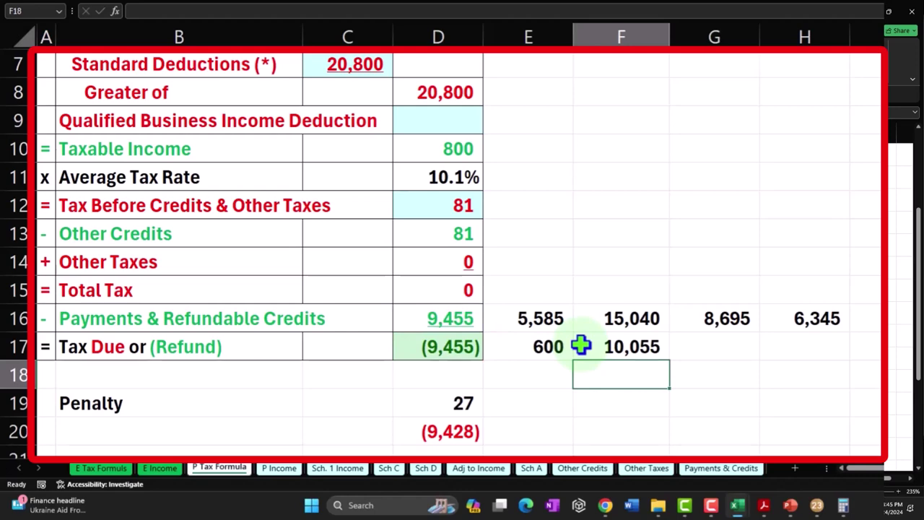
pyautogui.press('Right')
pyautogui.press('Up')
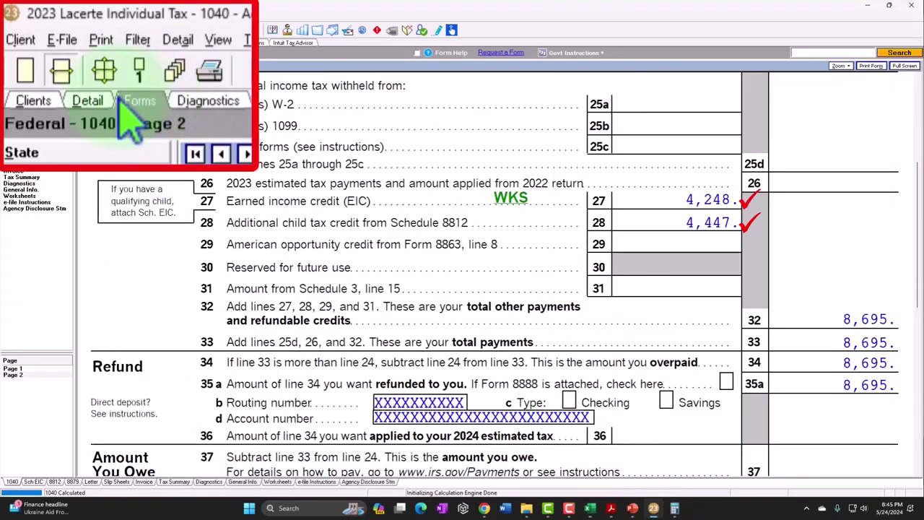
# Step: Delete the third child from the joint return's dependents in Lacerte
pyautogui.click(130, 105)
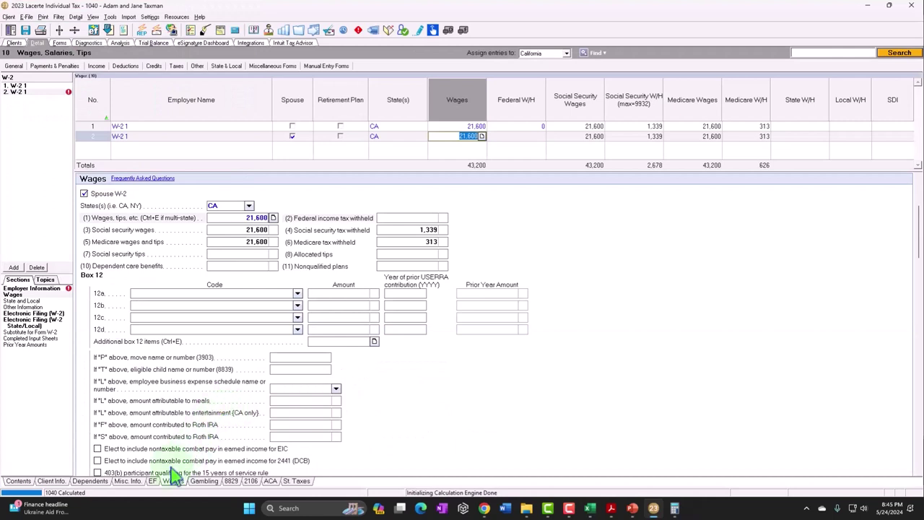
pyautogui.click(89, 481)
pyautogui.click(25, 109)
pyautogui.click(41, 269)
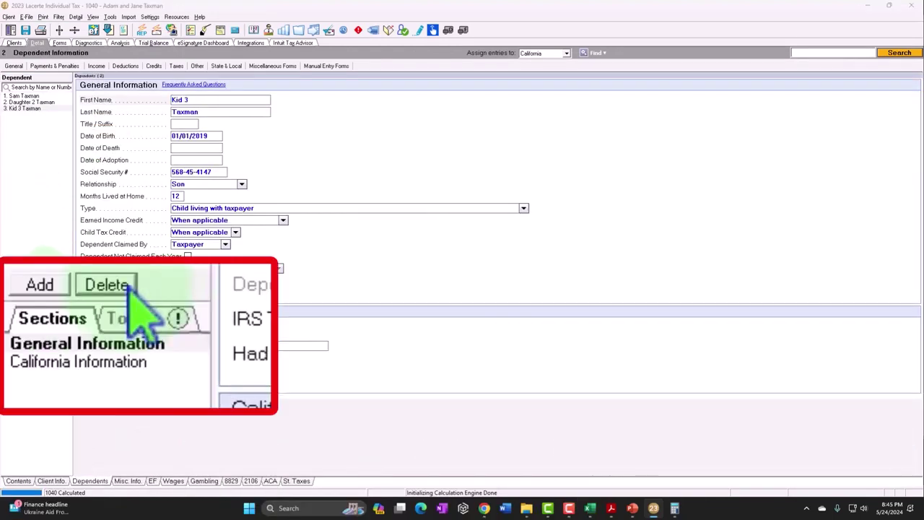
pyautogui.click(438, 266)
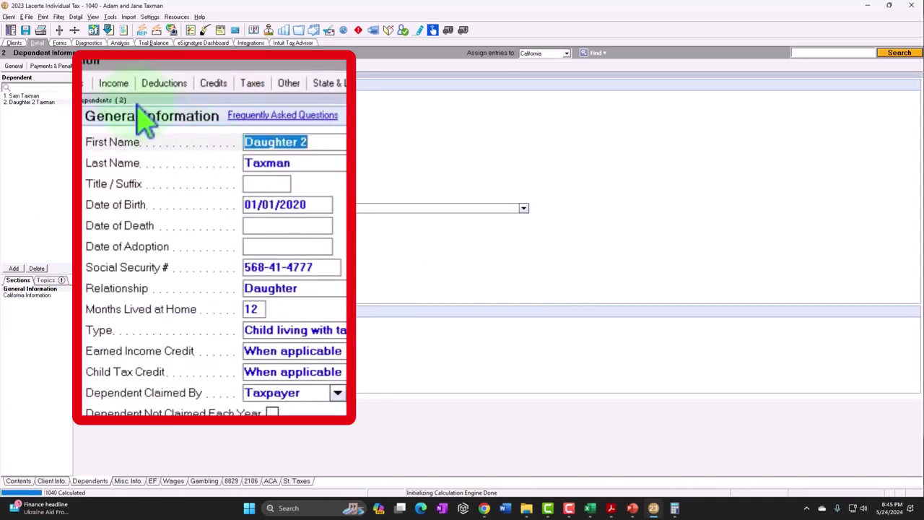
# Step: Set the wages on the spouse's W-2 to 10,000
pyautogui.click(114, 84)
pyautogui.click(121, 99)
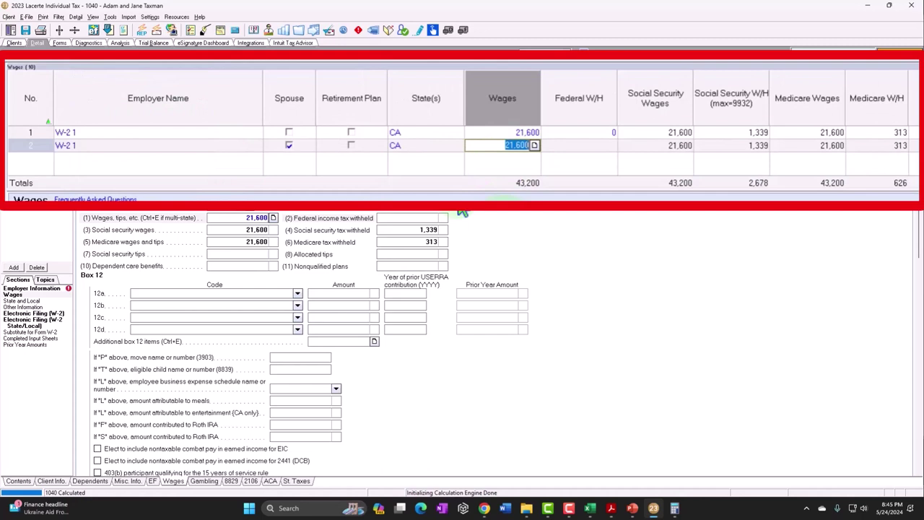
pyautogui.press('Tab')
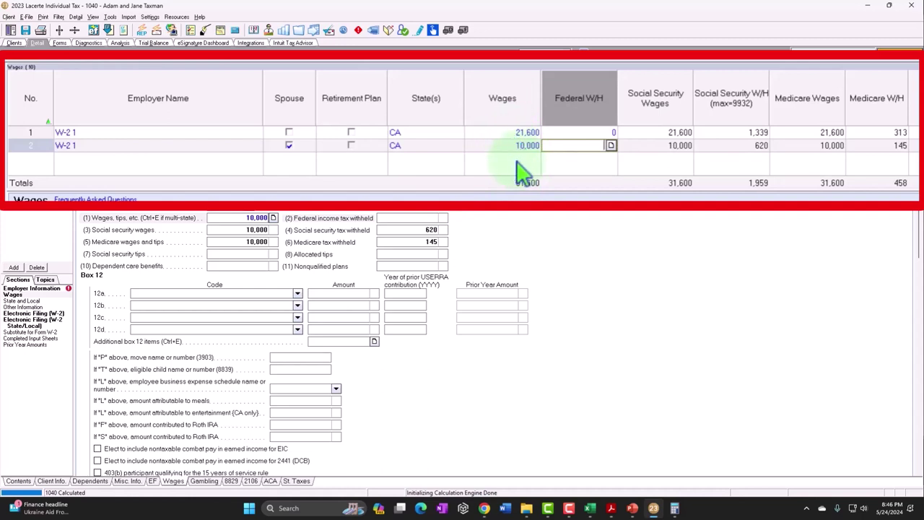
# Step: Review the dependents, wages, standard deduction and taxable income on page 1 of the joint return's Form 1040
pyautogui.click(59, 42)
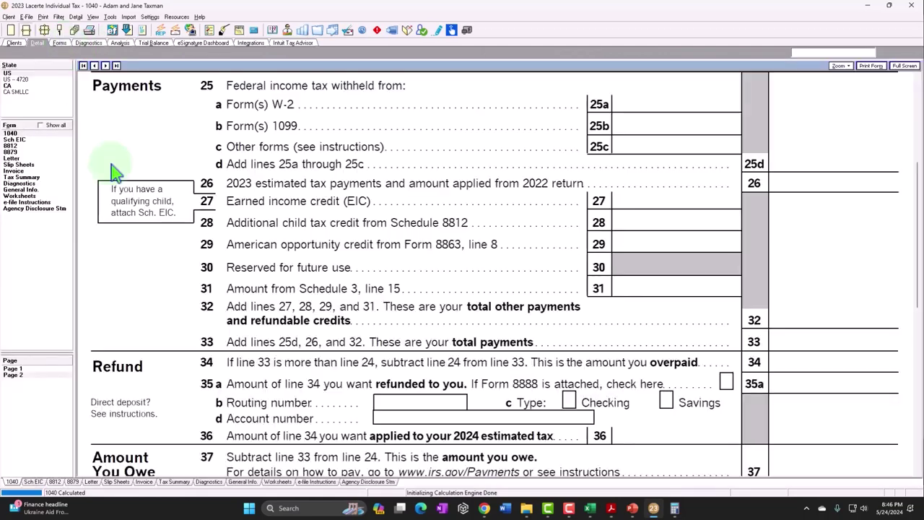
pyautogui.click(14, 368)
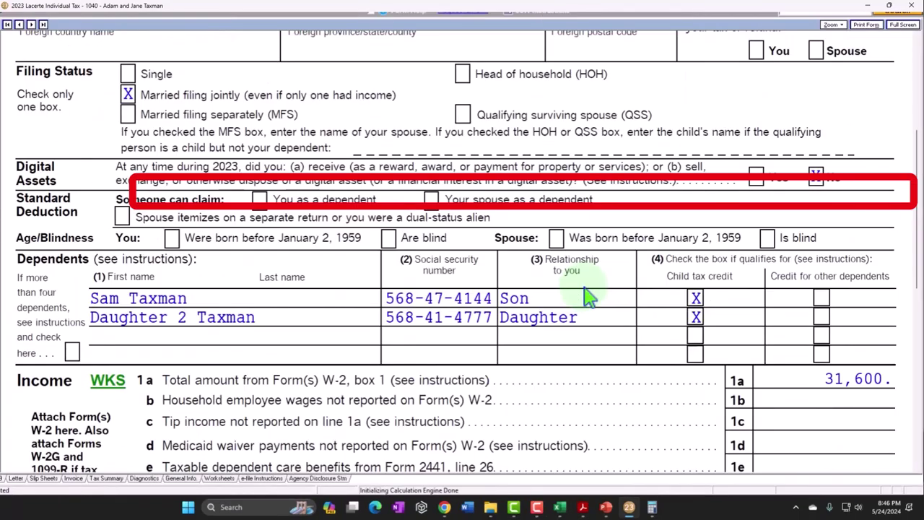
pyautogui.scroll(-3, 589, 296)
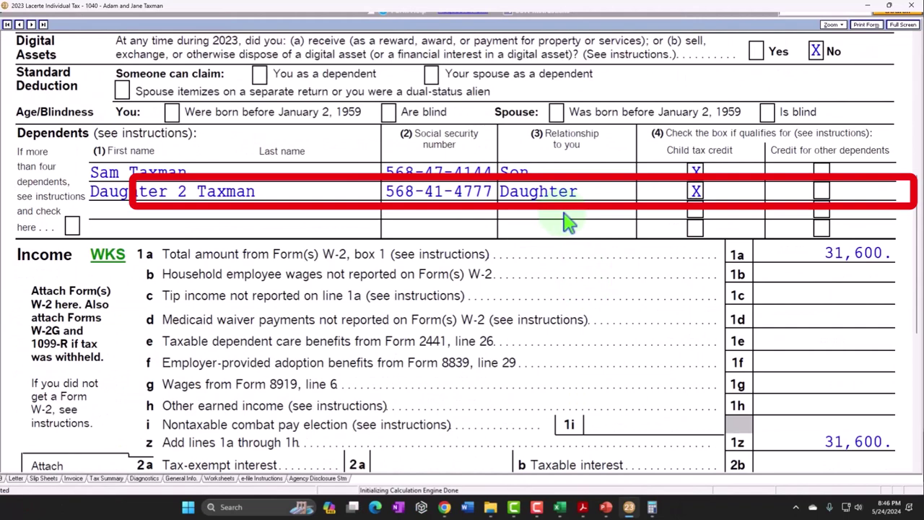
pyautogui.scroll(-2, 566, 221)
pyautogui.scroll(-7, 825, 184)
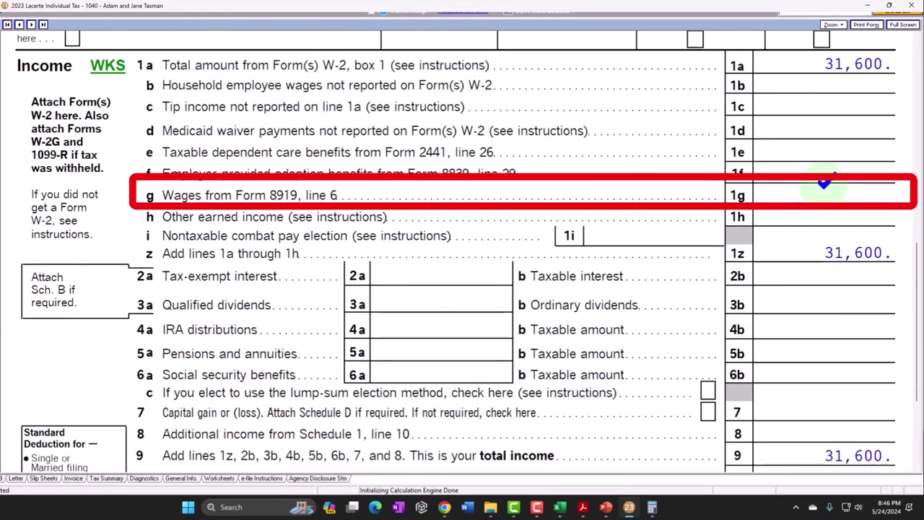
pyautogui.scroll(-1, 825, 307)
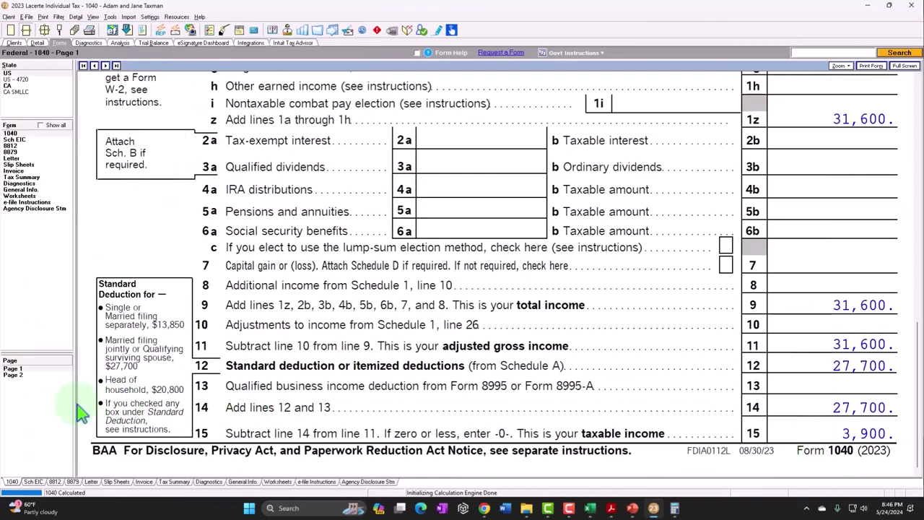
# Step: Check the child tax credit, earned income credit and additional child tax credit on page 2 of Form 1040
pyautogui.click(12, 375)
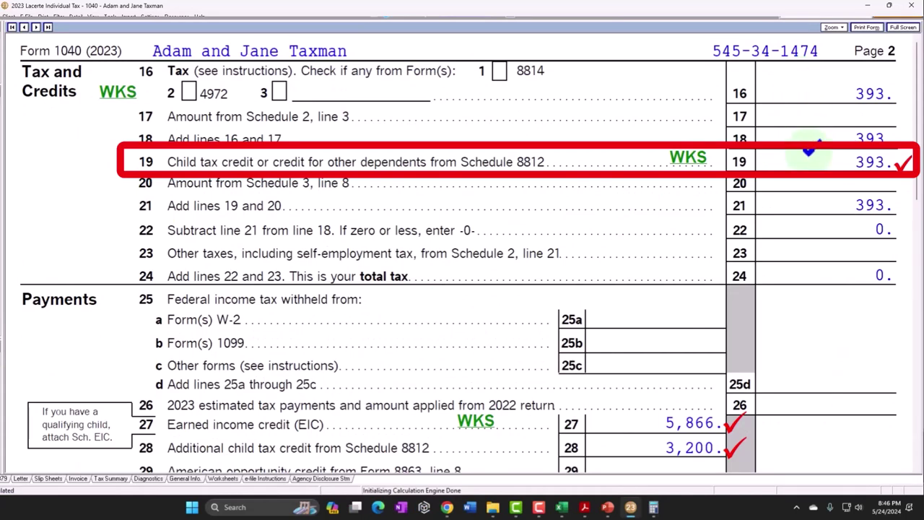
pyautogui.scroll(-3, 809, 150)
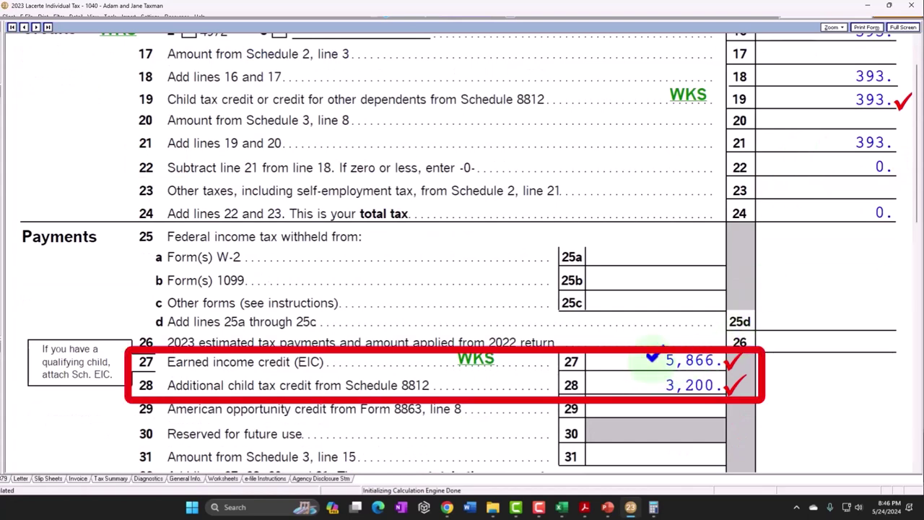
pyautogui.scroll(-3, 656, 355)
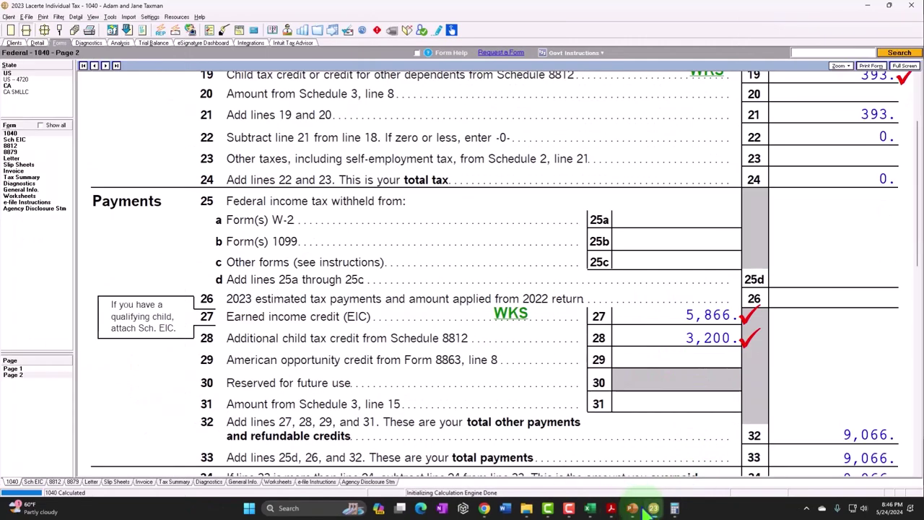
# Step: Switch to the PowerPoint EIC slide and add the two-child and zero-child maximum credits, 6604+600, in Calculator
pyautogui.click(633, 509)
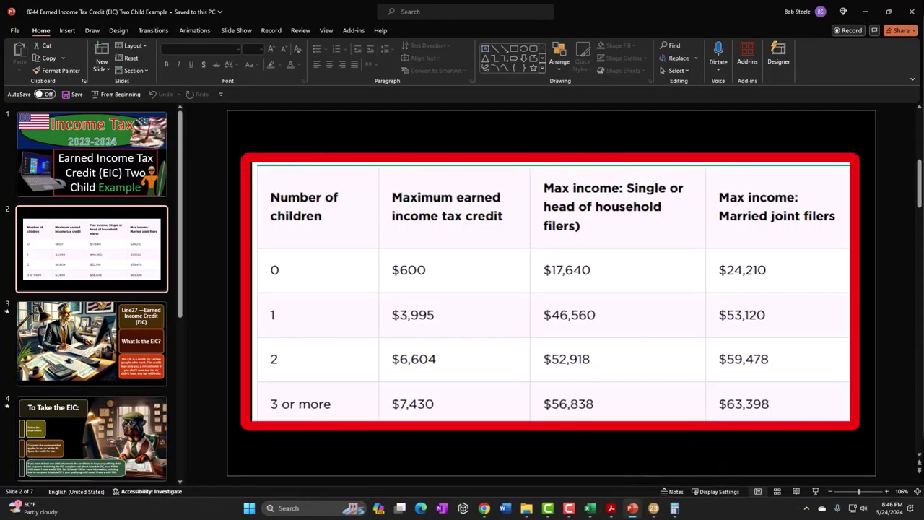
pyautogui.click(674, 509)
pyautogui.moveTo(635, 207); pyautogui.dragTo(605, 239)
pyautogui.click(582, 278)
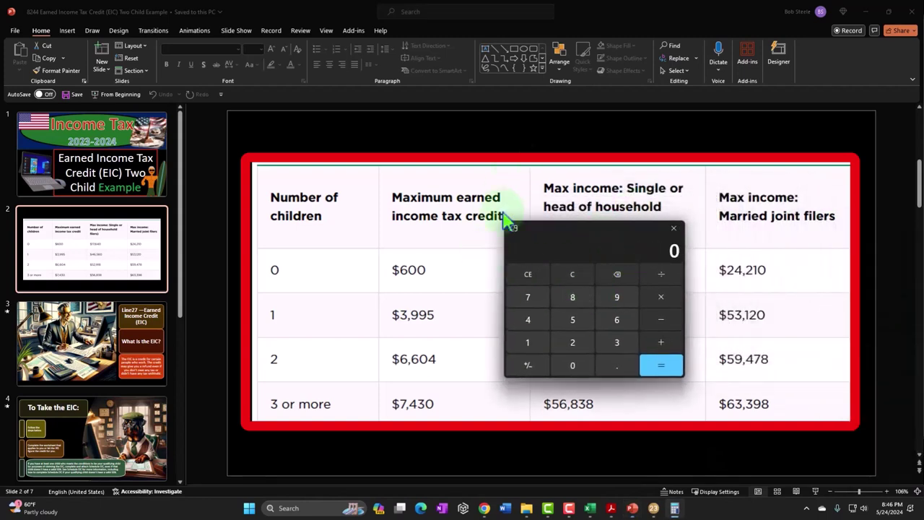
pyautogui.write('6604')
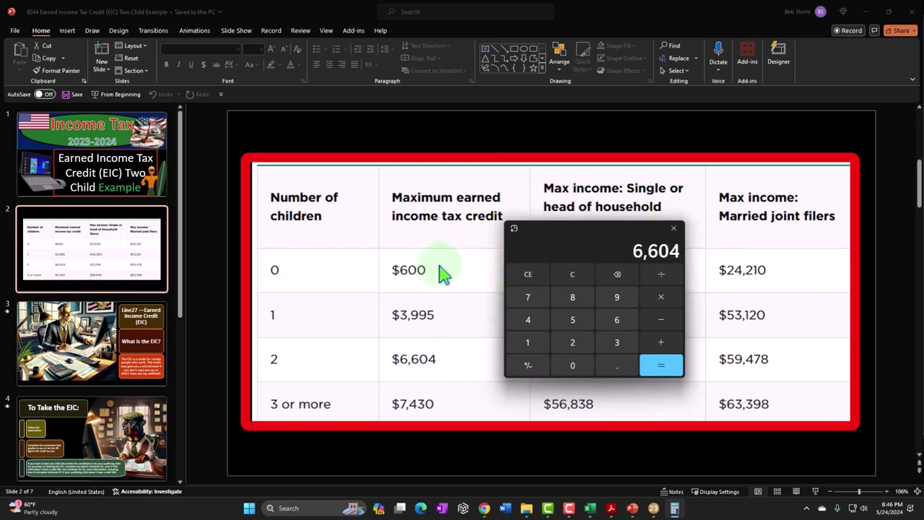
pyautogui.write('+600')
pyautogui.press('Return')
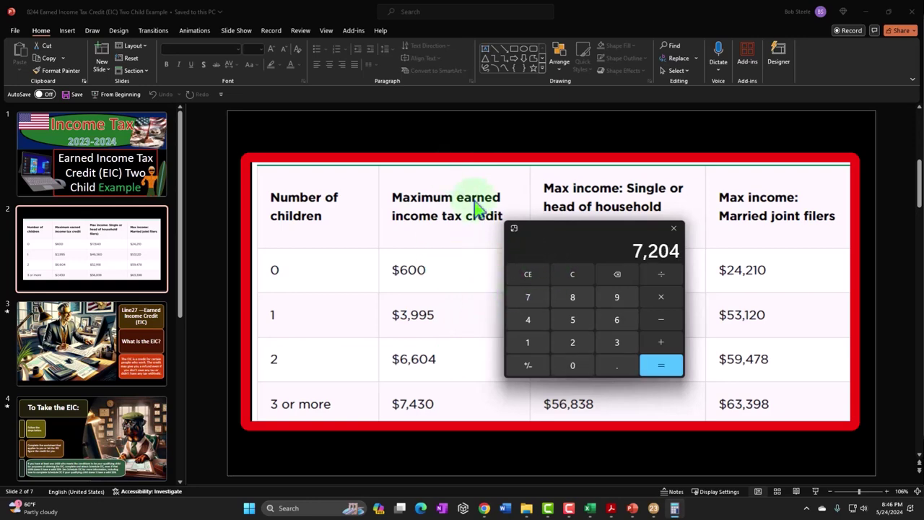
# Step: Return to Form 1040 in Lacerte, subtract the joint EIC of 5866 in Calculator, and move Calculator out of the way
pyautogui.click(652, 511)
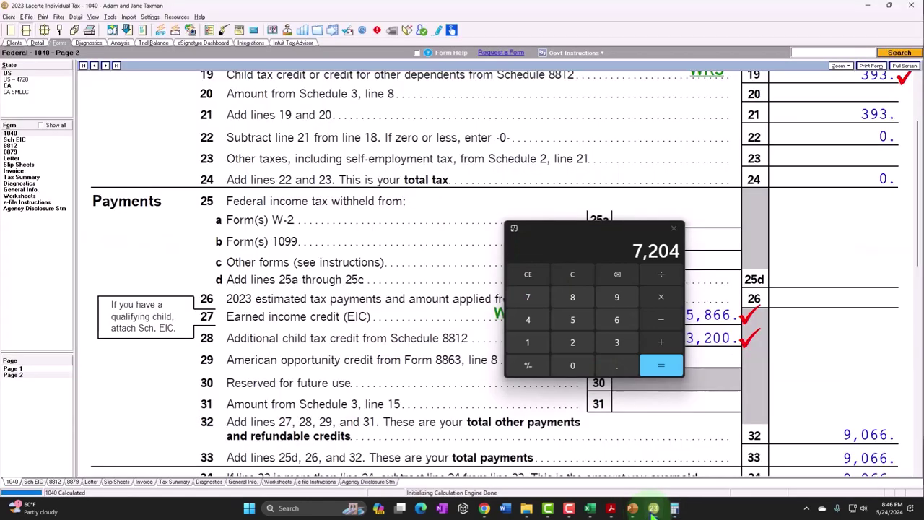
pyautogui.moveTo(619, 254); pyautogui.dragTo(472, 235)
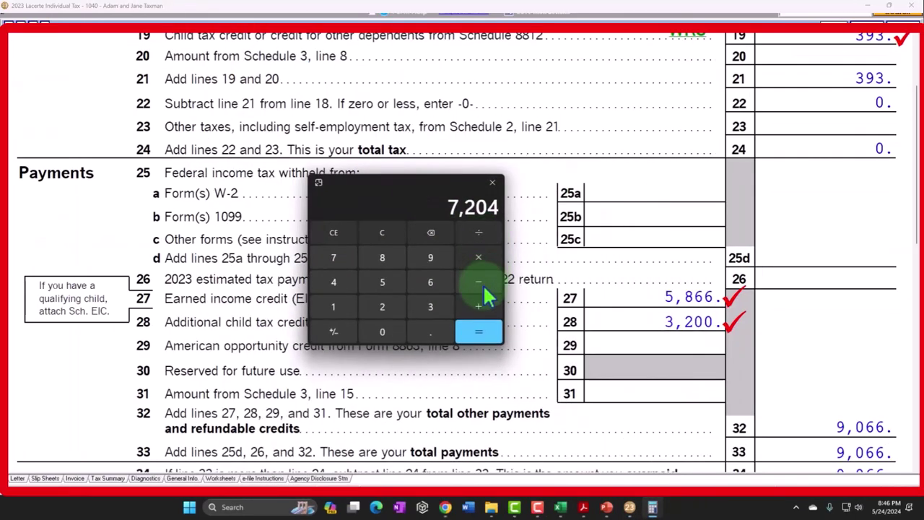
pyautogui.write('-5866')
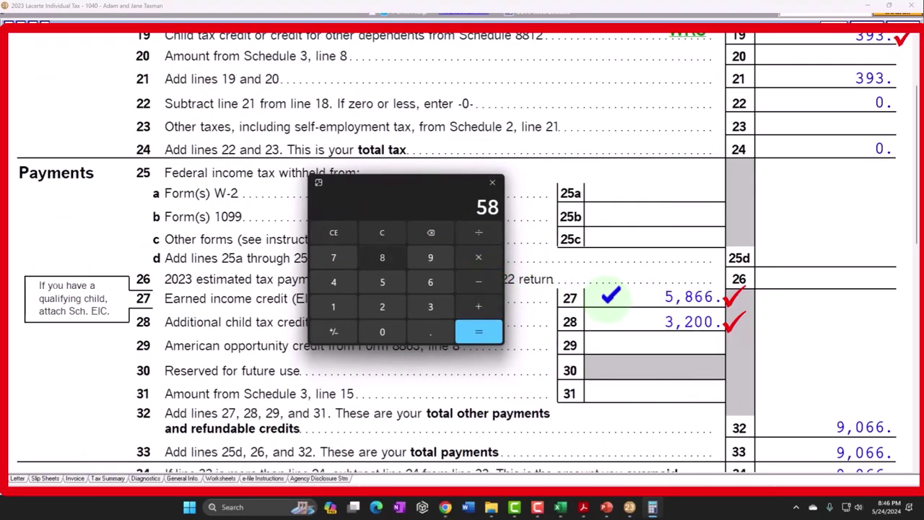
pyautogui.press('Return')
pyautogui.moveTo(385, 183); pyautogui.dragTo(923, 123)
pyautogui.moveTo(923, 433); pyautogui.dragTo(923, 289)
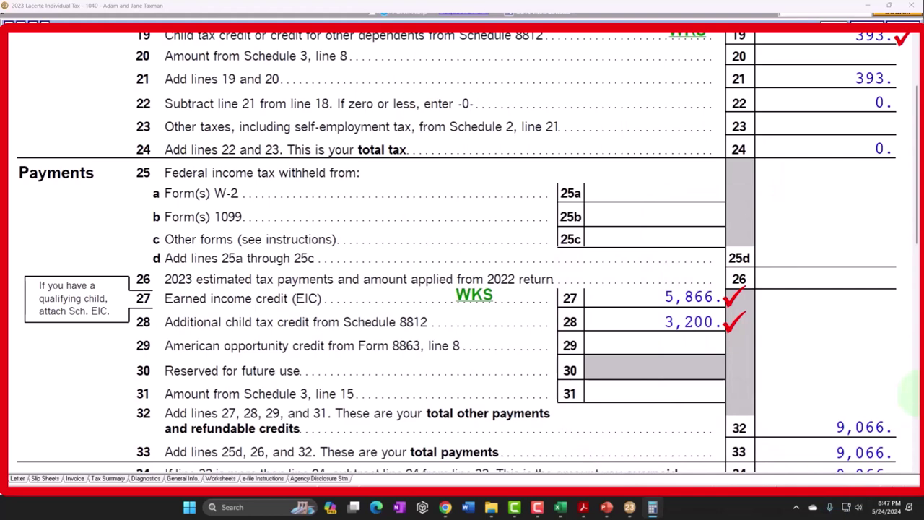
# Step: Check the joint refund on Form 1040 and enter 9,066 in G17 of the 8244 Worksheet in Excel
pyautogui.scroll(-4, 588, 324)
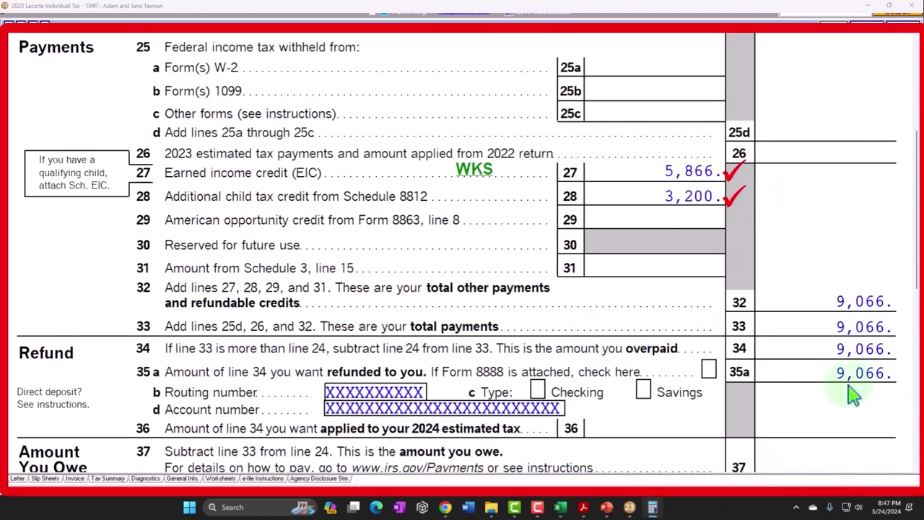
pyautogui.scroll(-2, 853, 392)
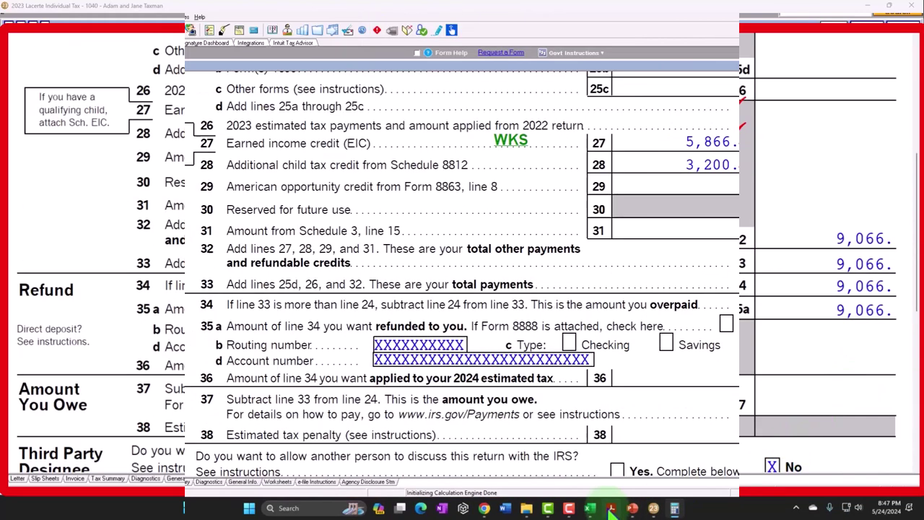
pyautogui.moveTo(590, 510)
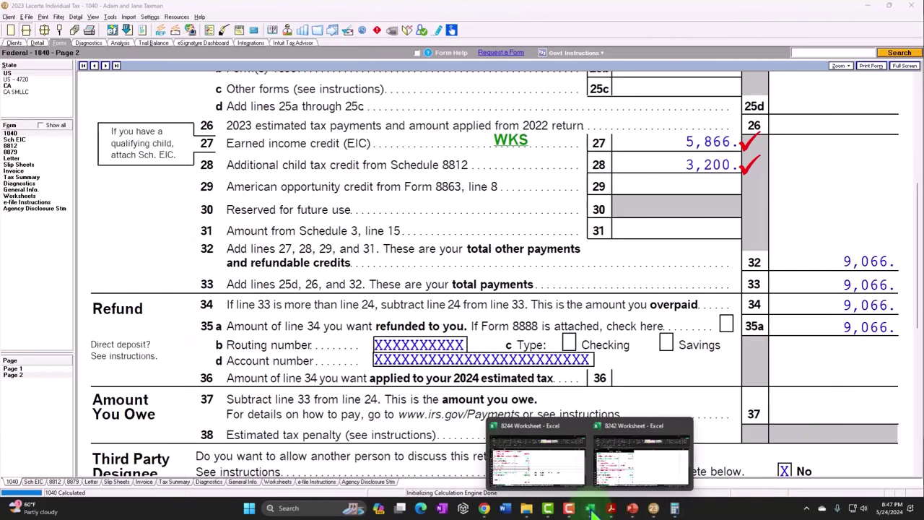
pyautogui.click(629, 462)
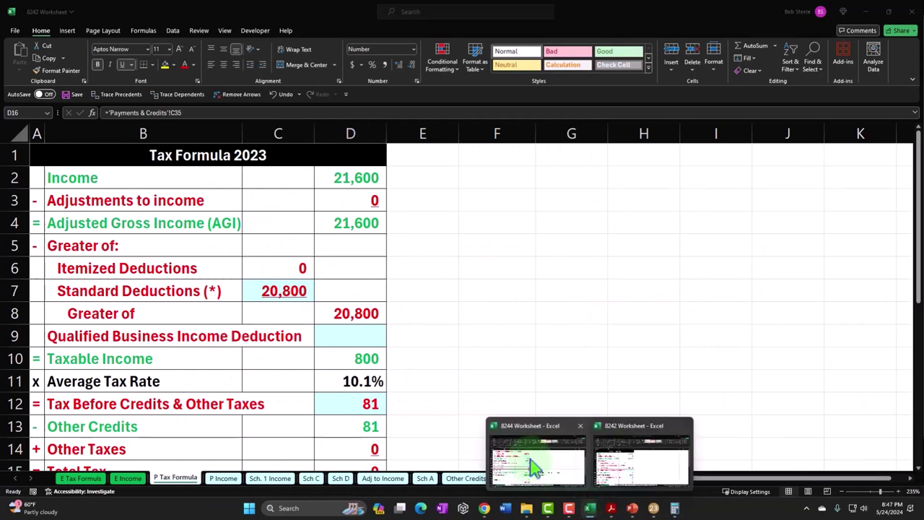
pyautogui.scroll(-2, 549, 432)
pyautogui.click(571, 380)
pyautogui.write('9,06')
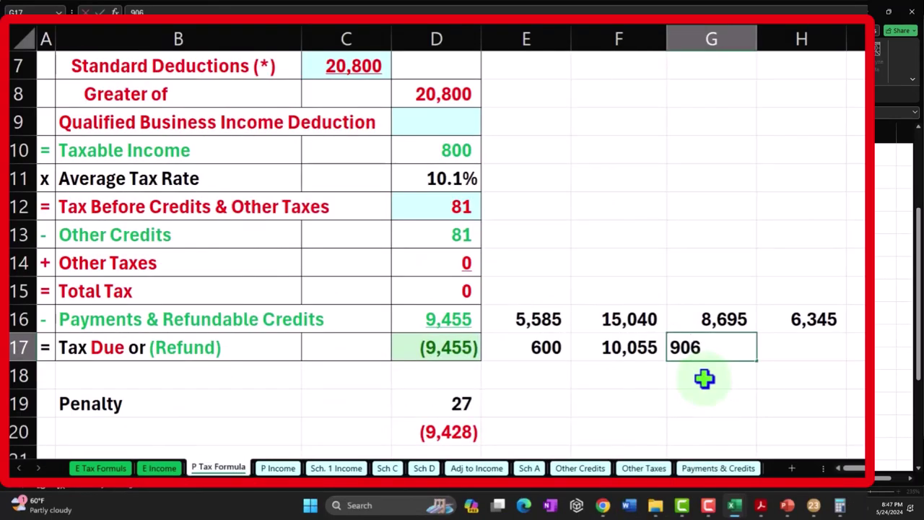
pyautogui.write('6')
pyautogui.press('Return')
# Step: Calculate the difference between the combined separate credits and the joint credits in H17 with the formula =F17-G17
pyautogui.press('Right')
pyautogui.press('Up')
pyautogui.write('=')
pyautogui.press('Left')
pyautogui.press('Left')
pyautogui.write('-')
pyautogui.press('Left')
pyautogui.press('Return')
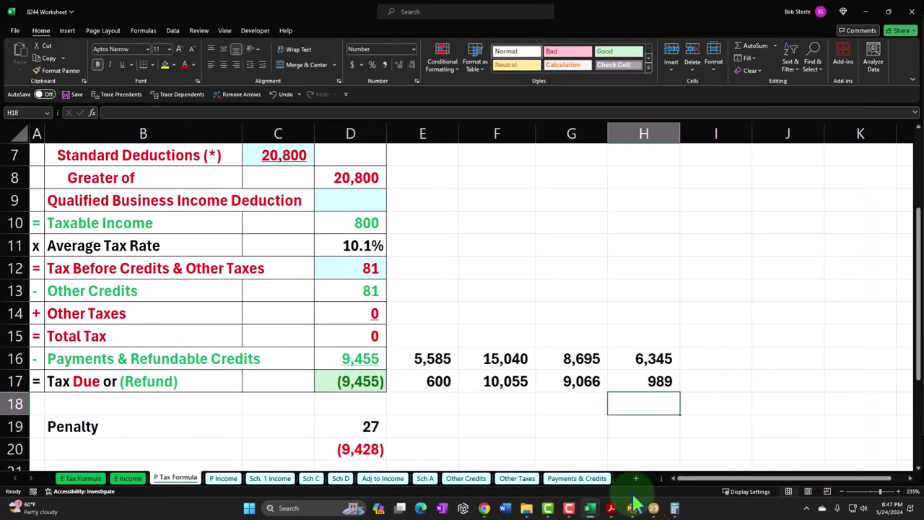
# Step: Compare the differences in H16 and H17 with the maximum credits and income limits on the PowerPoint slide
pyautogui.click(610, 508)
pyautogui.click(590, 508)
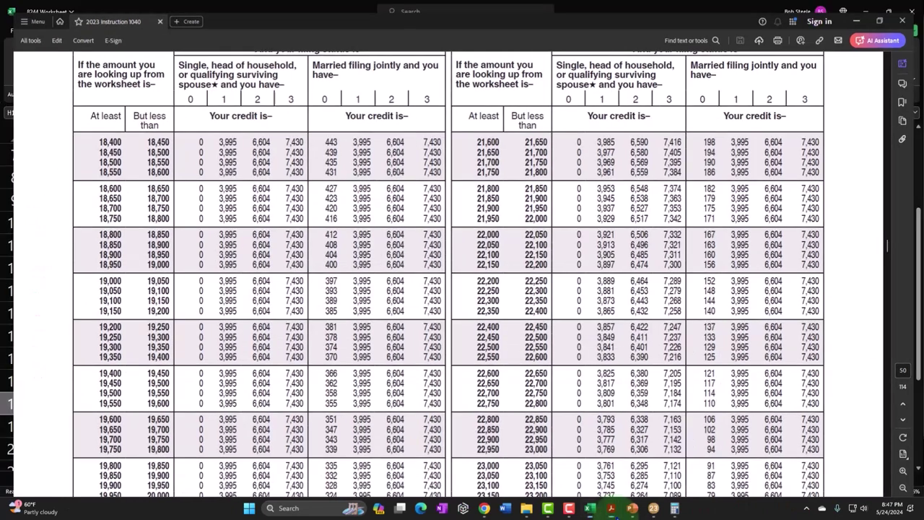
pyautogui.click(655, 354)
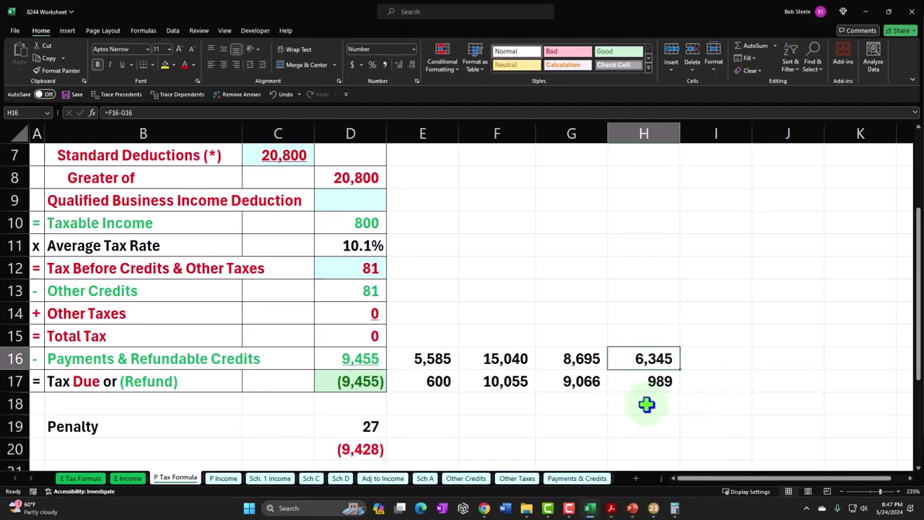
pyautogui.click(632, 507)
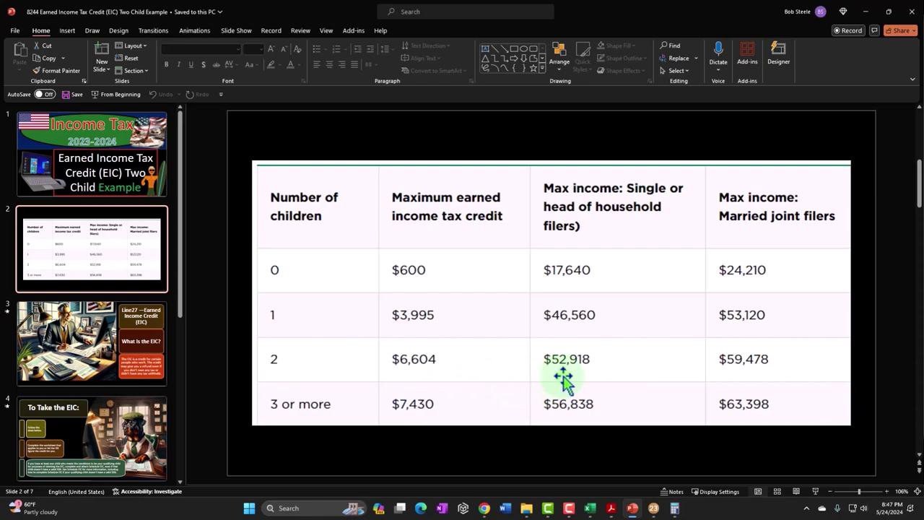
pyautogui.click(866, 11)
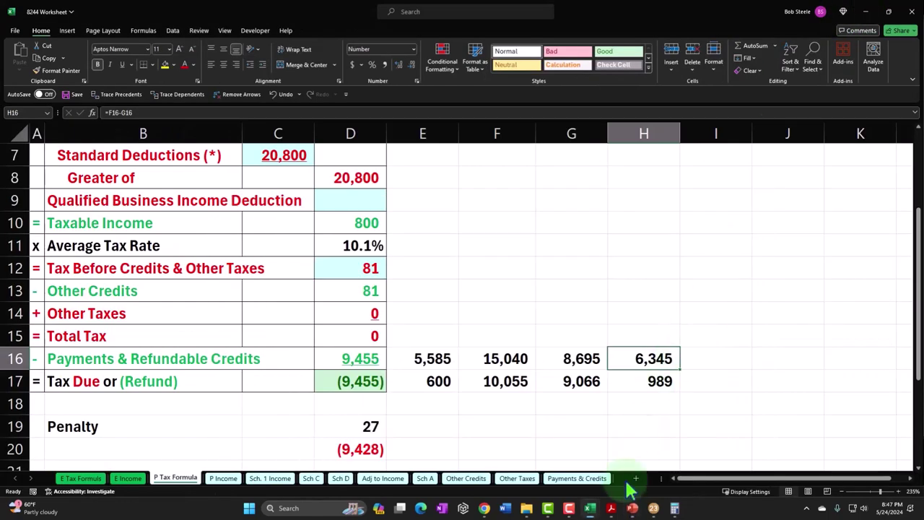
# Step: Examine the Earned Income Credit Table in the 2023 Instruction 1040 PDF, comparing head-of-household and joint credits by number of children
pyautogui.click(611, 507)
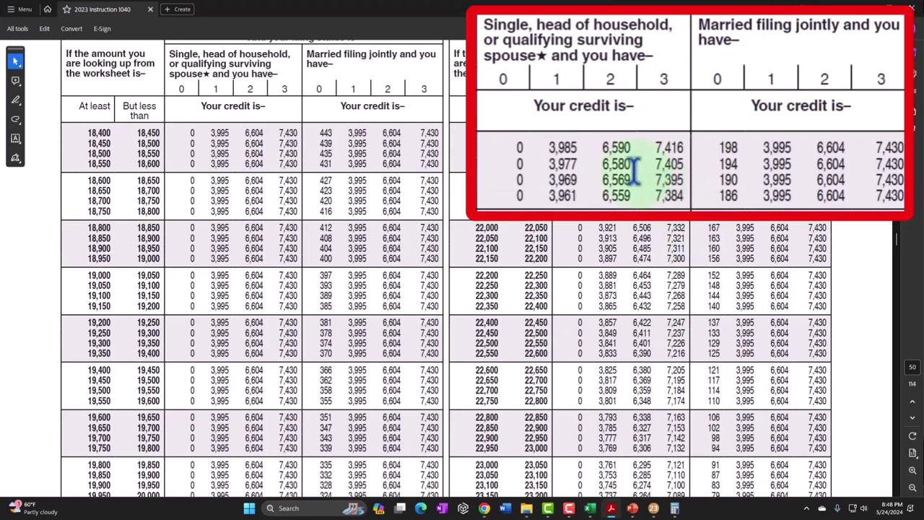
pyautogui.click(632, 508)
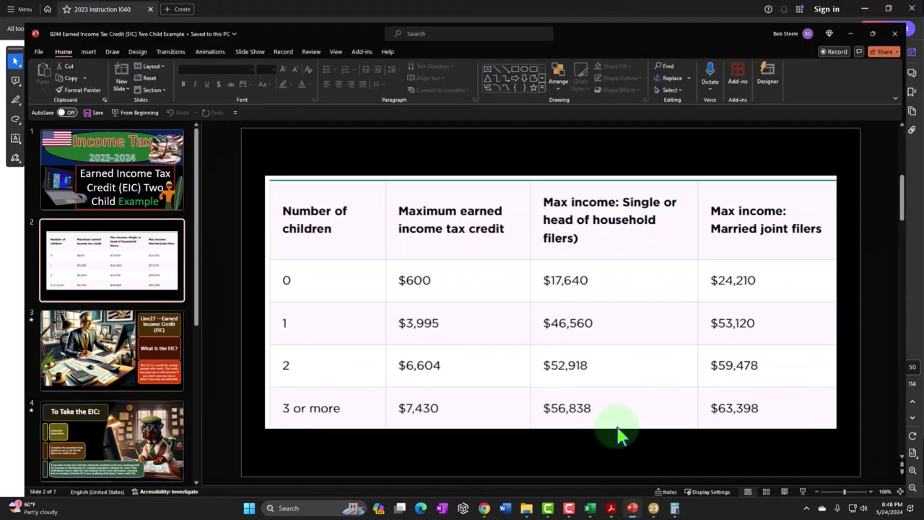
pyautogui.click(633, 508)
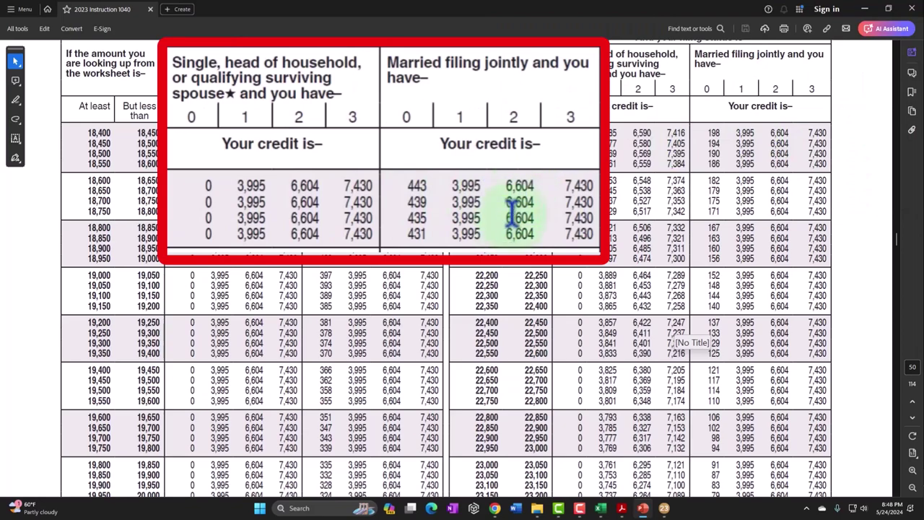
pyautogui.scroll(5, 390, 184)
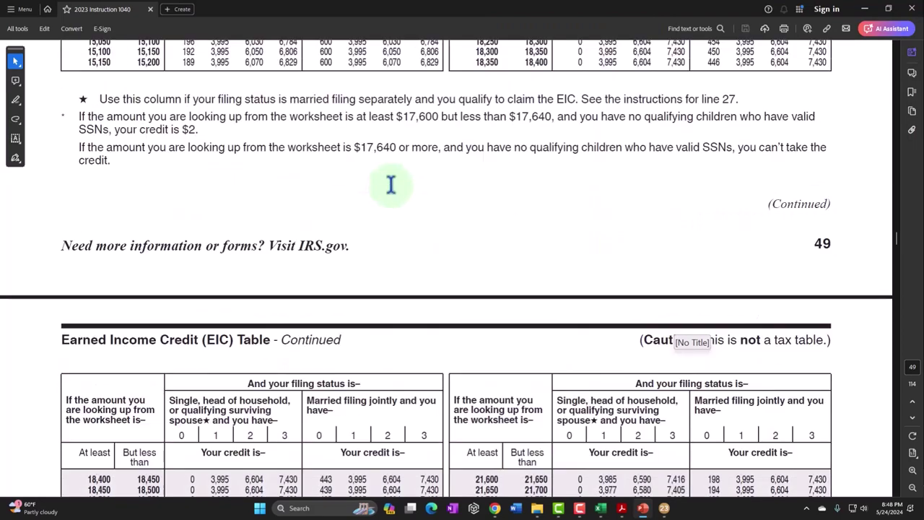
pyautogui.scroll(7, 389, 184)
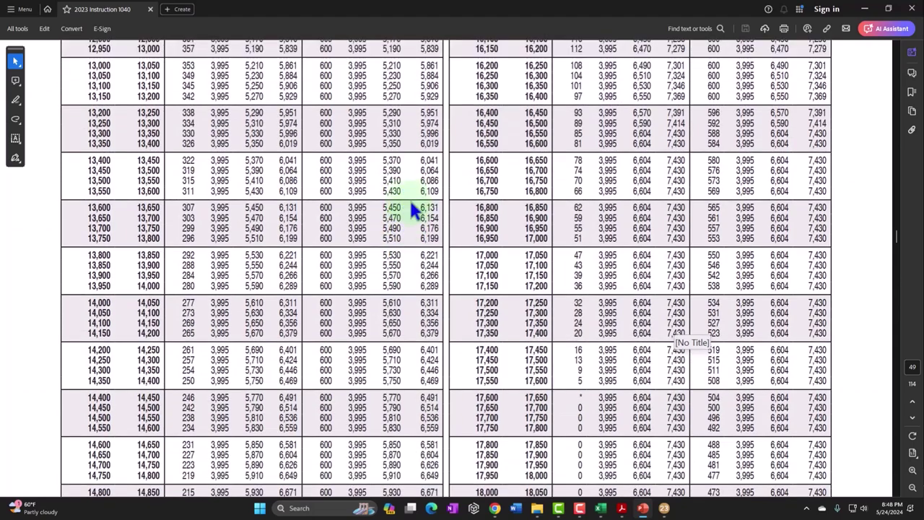
pyautogui.scroll(5, 408, 200)
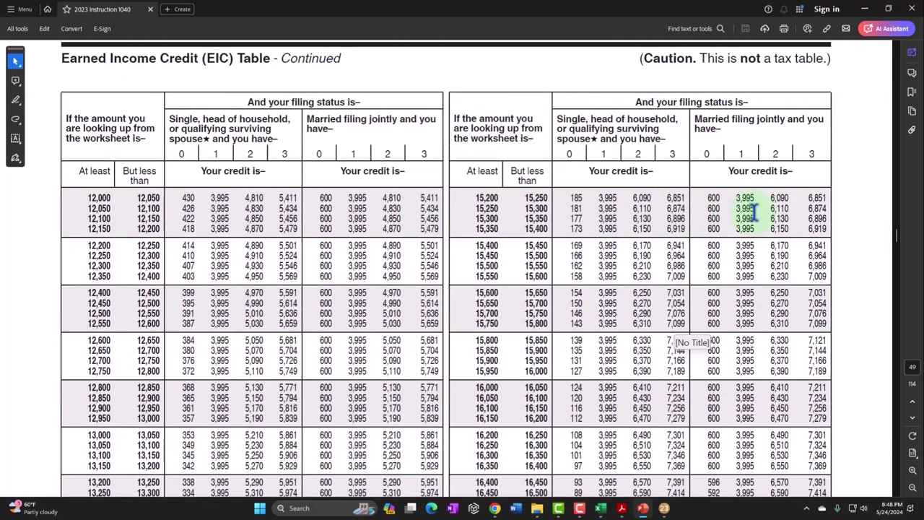
pyautogui.scroll(-4, 762, 211)
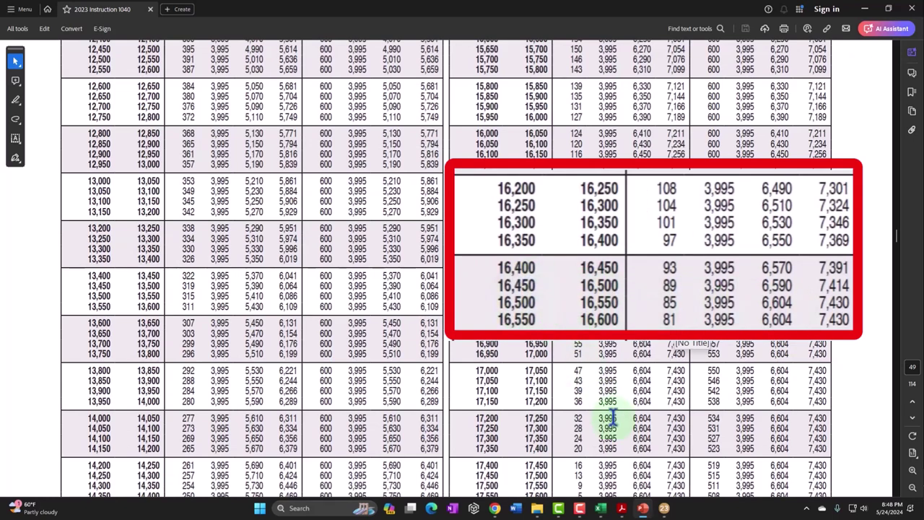
# Step: Switch to the Lacerte return's W-2 wages input and clear the spouse's wages
pyautogui.click(666, 508)
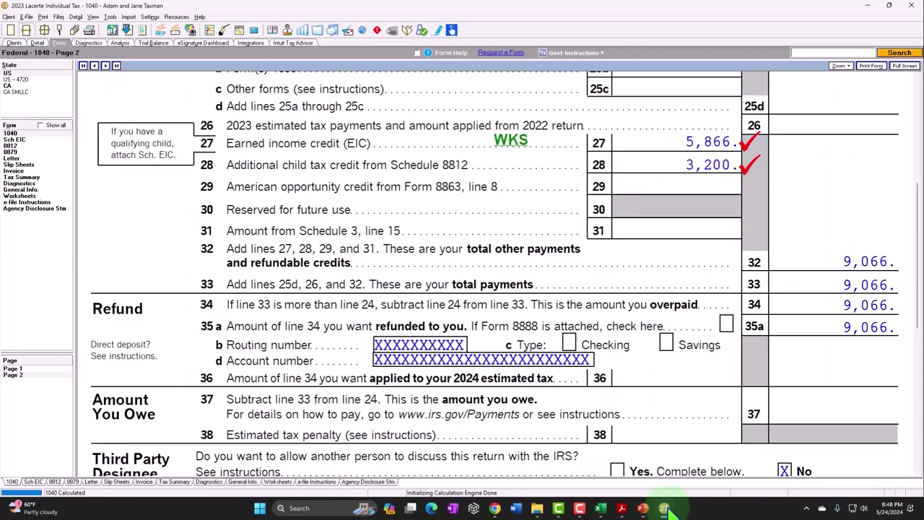
pyautogui.click(37, 42)
pyautogui.click(513, 132)
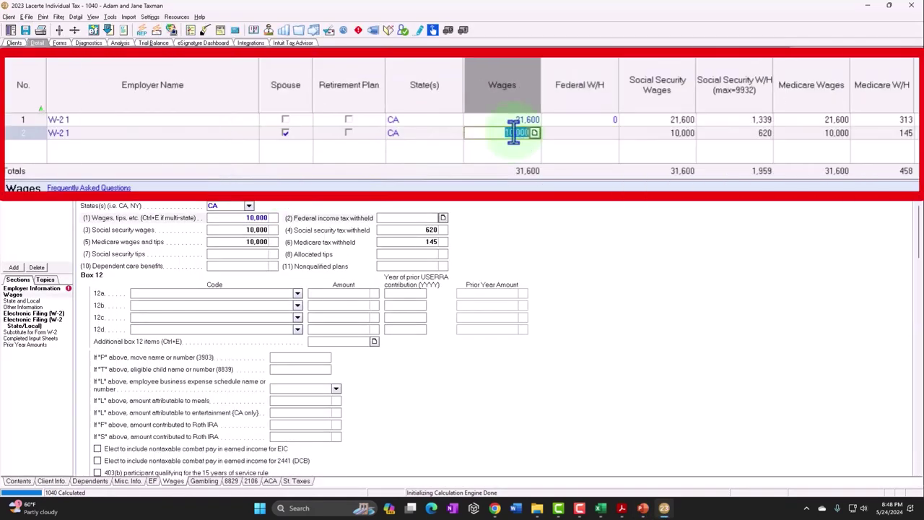
# Step: Set the taxpayer's W-2 wages to 16,050
pyautogui.click(514, 119)
pyautogui.write('1,')
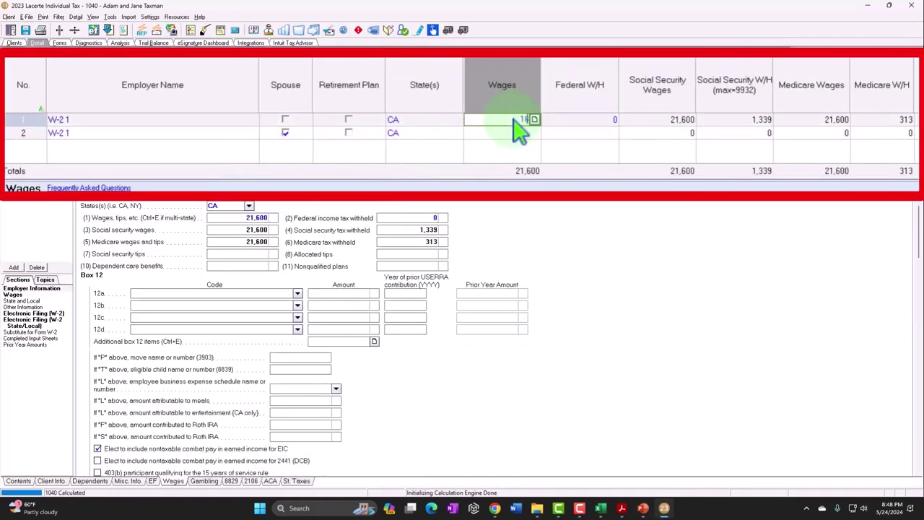
pyautogui.write('650')
pyautogui.press('Tab')
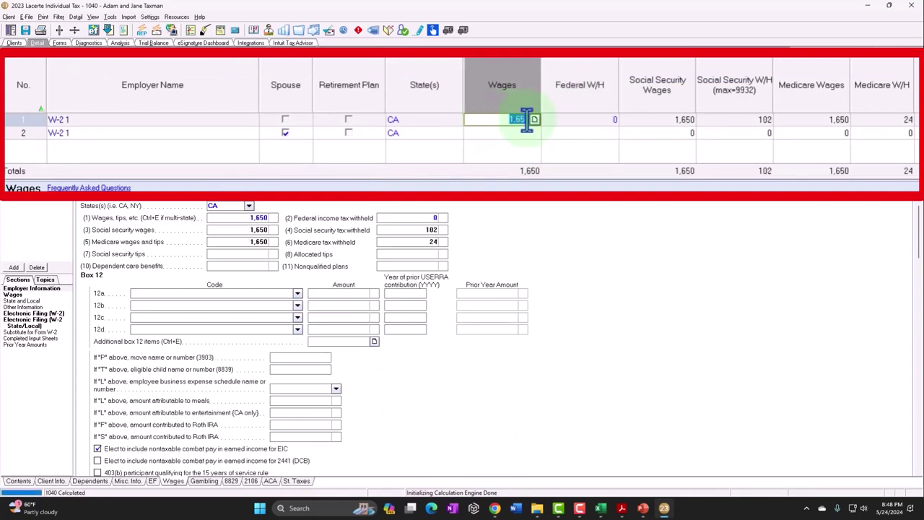
pyautogui.write('0')
pyautogui.press('Tab')
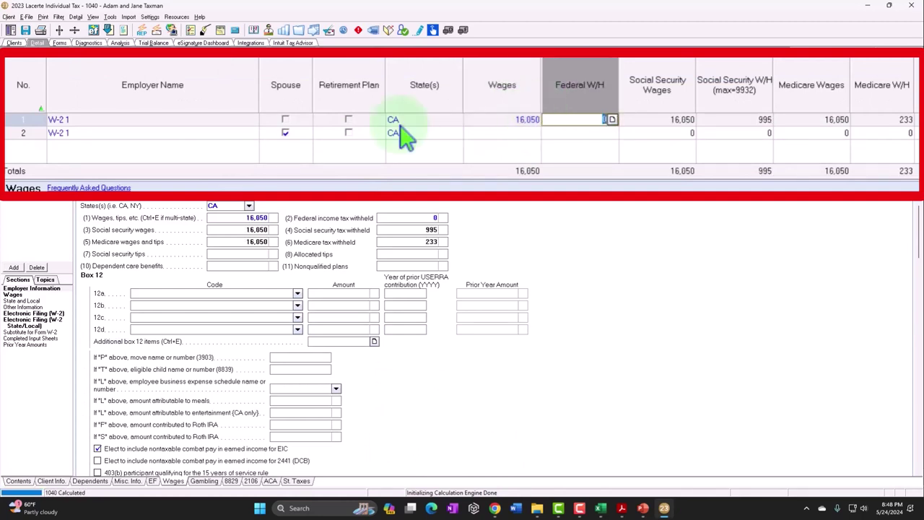
# Step: Recheck the income brackets in the Earned Income Credit Table PDF and set the taxpayer's W-2 wages in Lacerte to 16,550
pyautogui.click(621, 508)
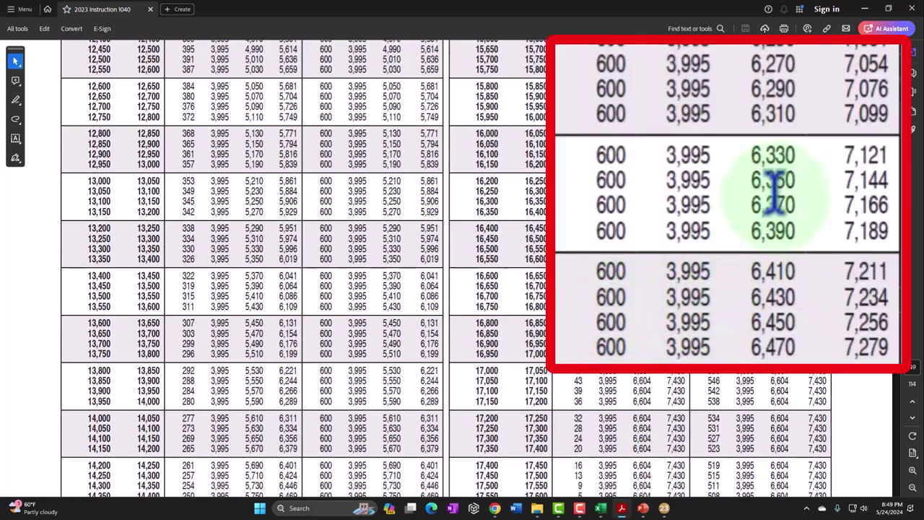
pyautogui.scroll(2, 642, 217)
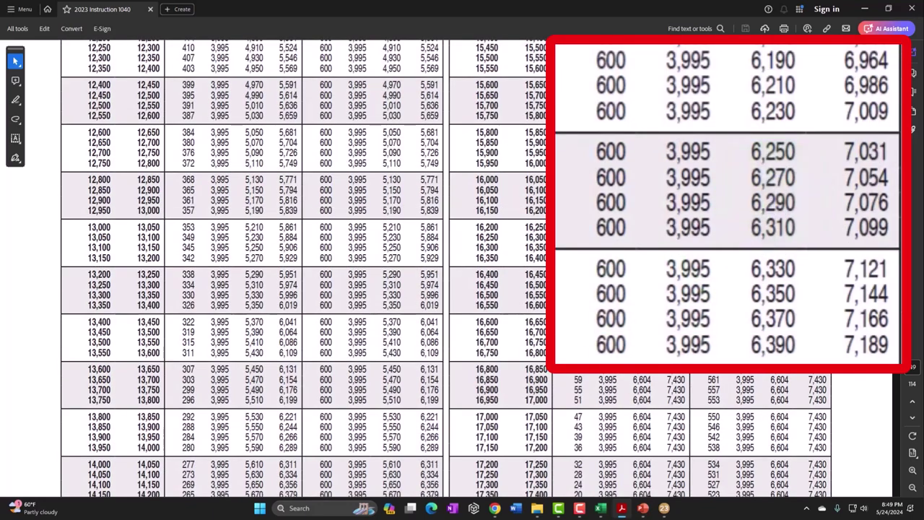
pyautogui.click(664, 509)
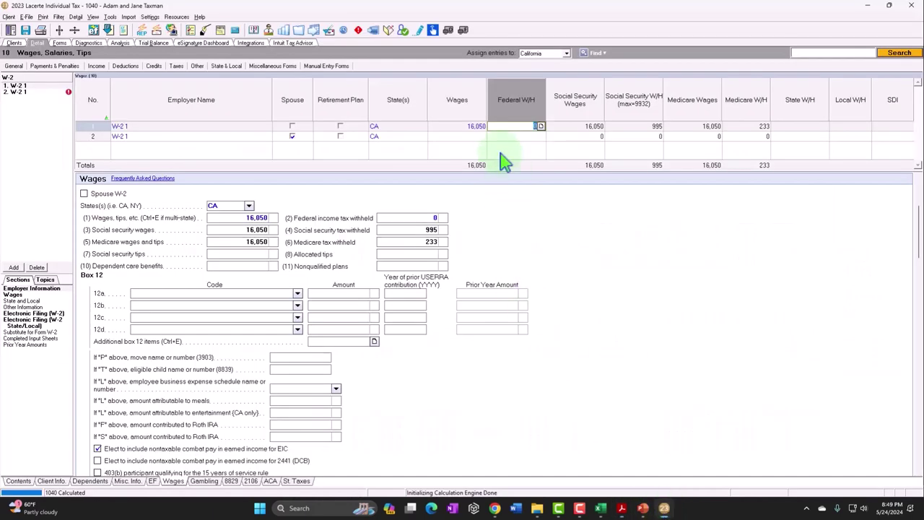
pyautogui.click(491, 127)
pyautogui.write('16550')
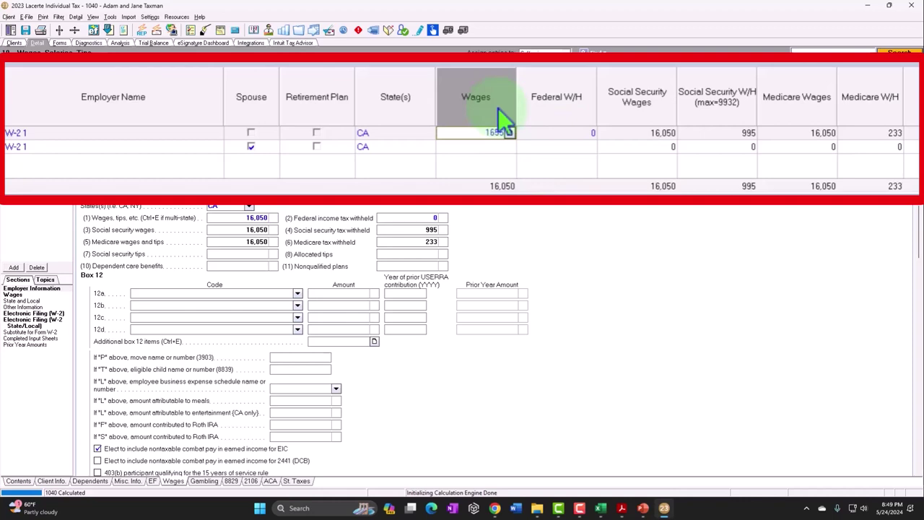
pyautogui.press('Tab')
# Step: Check the earned income credit, additional child tax credit and refund on page 2 of Form 1040
pyautogui.click(75, 42)
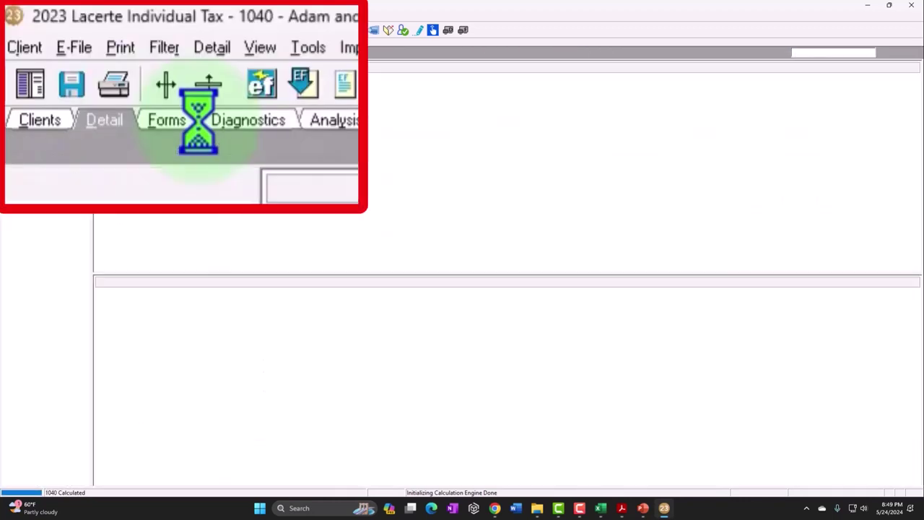
pyautogui.click(60, 45)
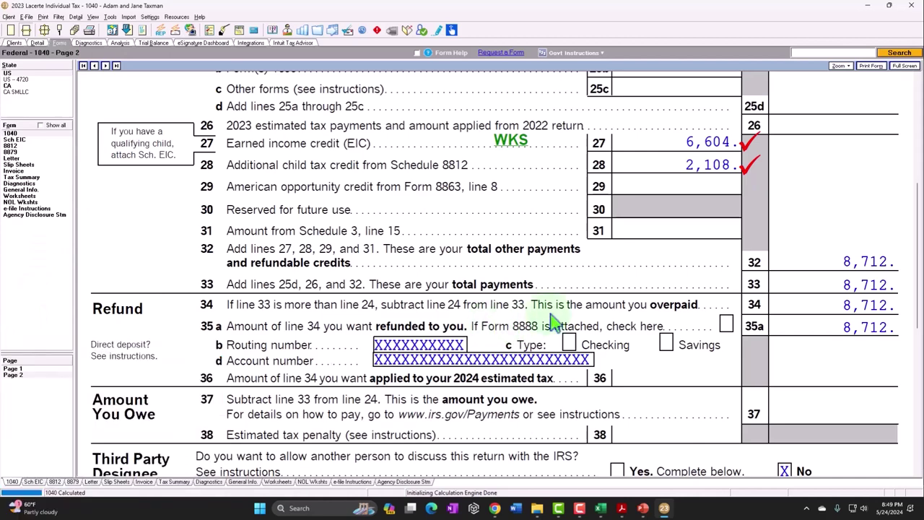
pyautogui.scroll(2, 552, 321)
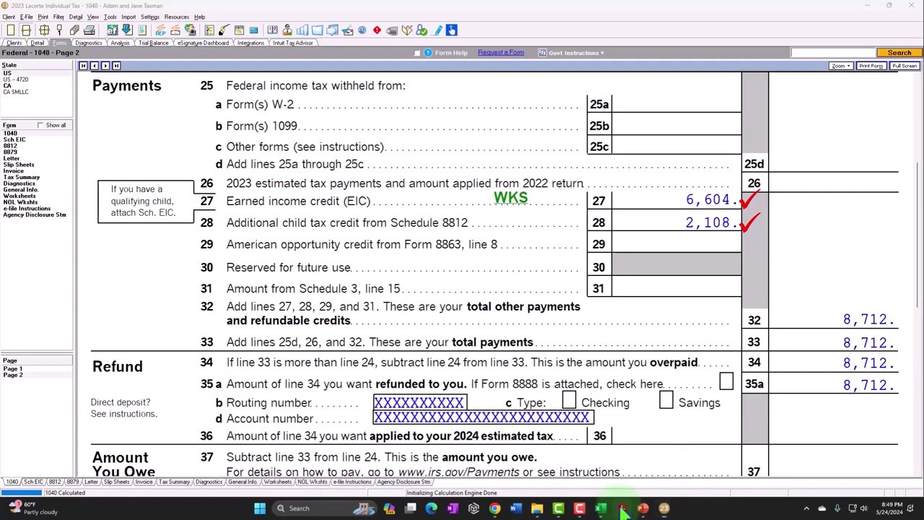
# Step: Examine the Earned Income Credit Table in the 2023 Instruction 1040 PDF for where the two-child credit phases out for head-of-household and joint filers
pyautogui.click(595, 507)
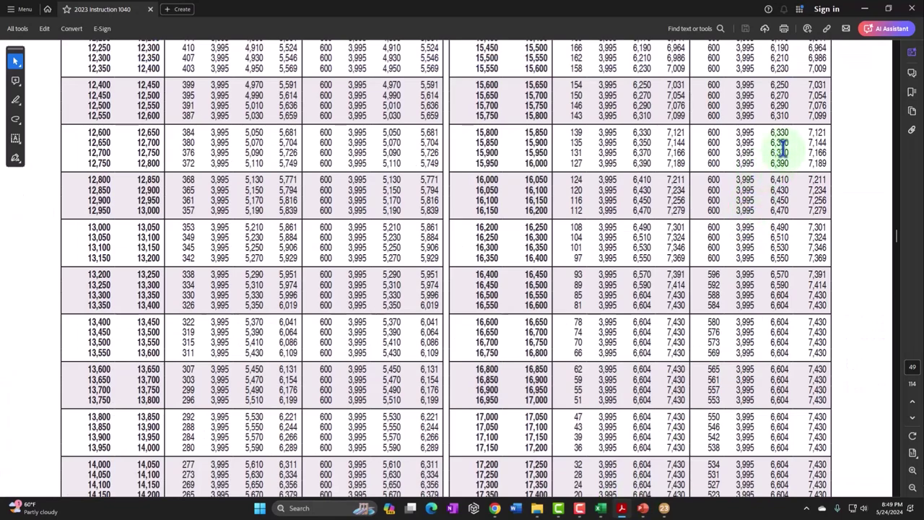
pyautogui.scroll(-3, 785, 221)
pyautogui.scroll(-10, 787, 256)
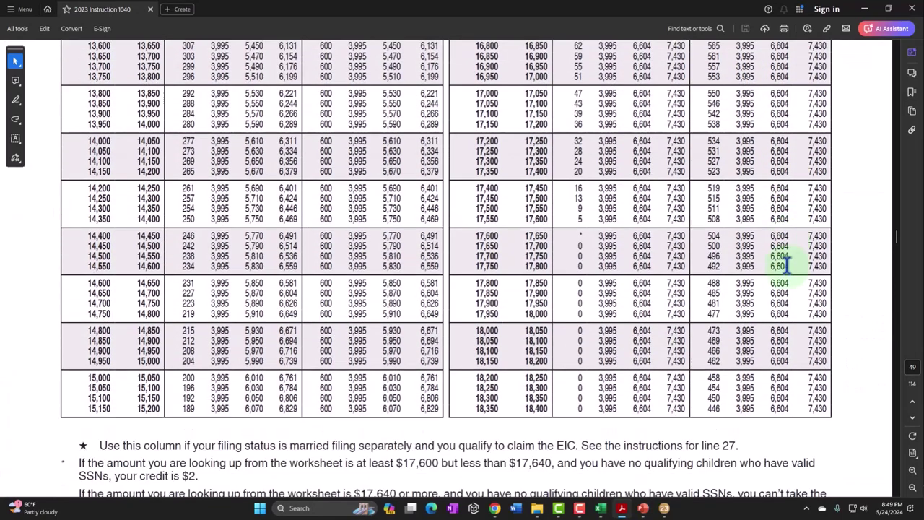
pyautogui.scroll(-2, 780, 268)
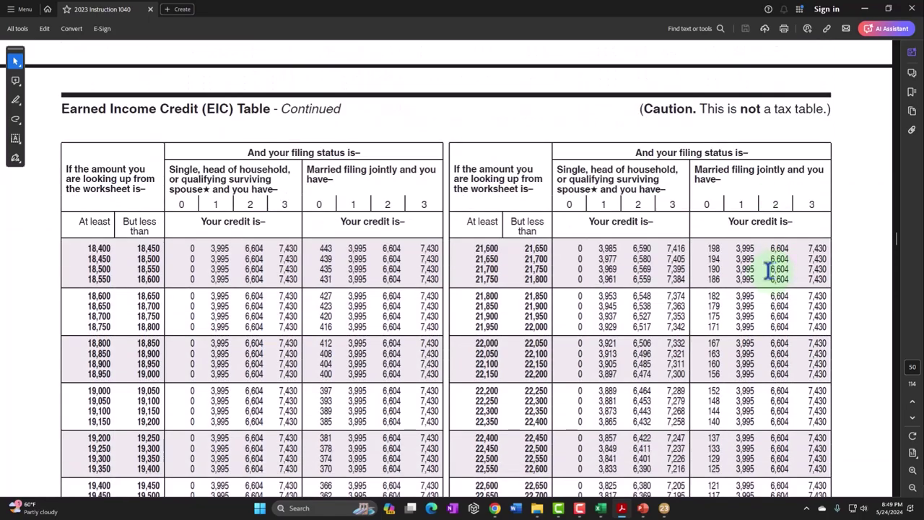
pyautogui.scroll(-9, 258, 254)
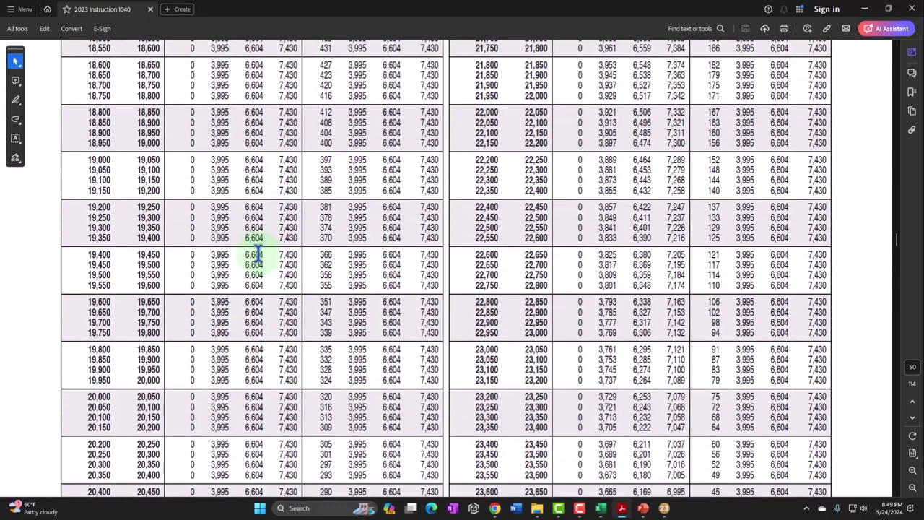
pyautogui.scroll(9, 273, 302)
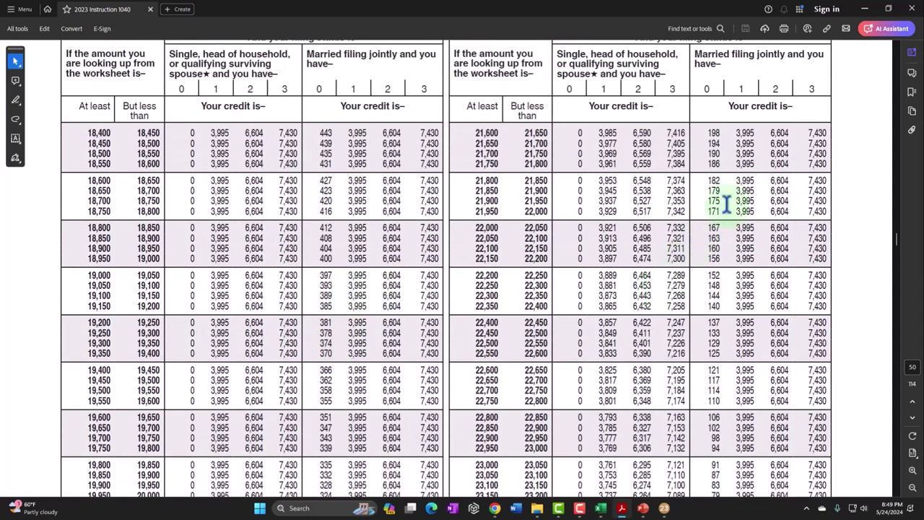
pyautogui.scroll(-7, 788, 215)
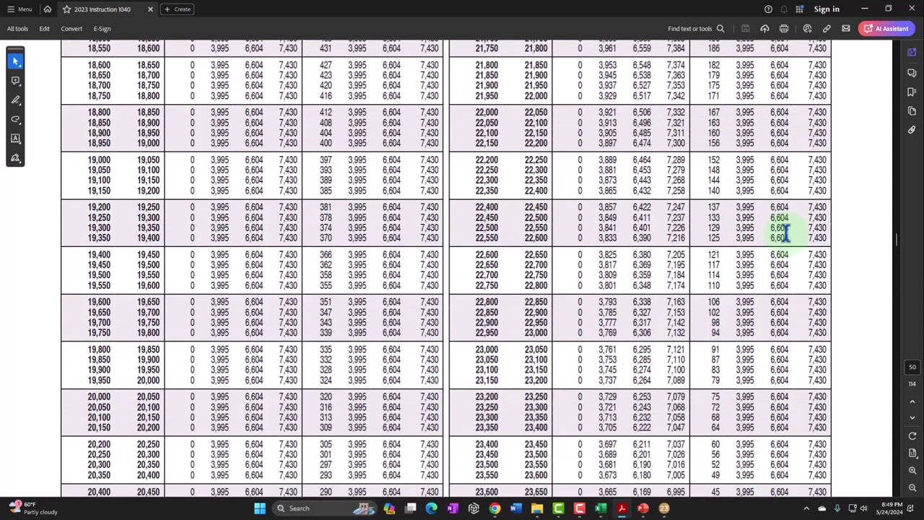
pyautogui.scroll(-9, 782, 248)
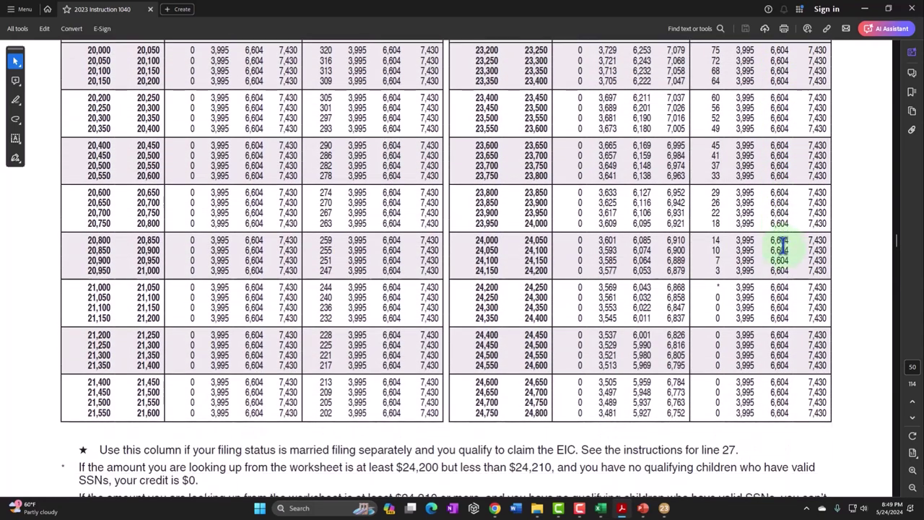
pyautogui.scroll(-3, 331, 315)
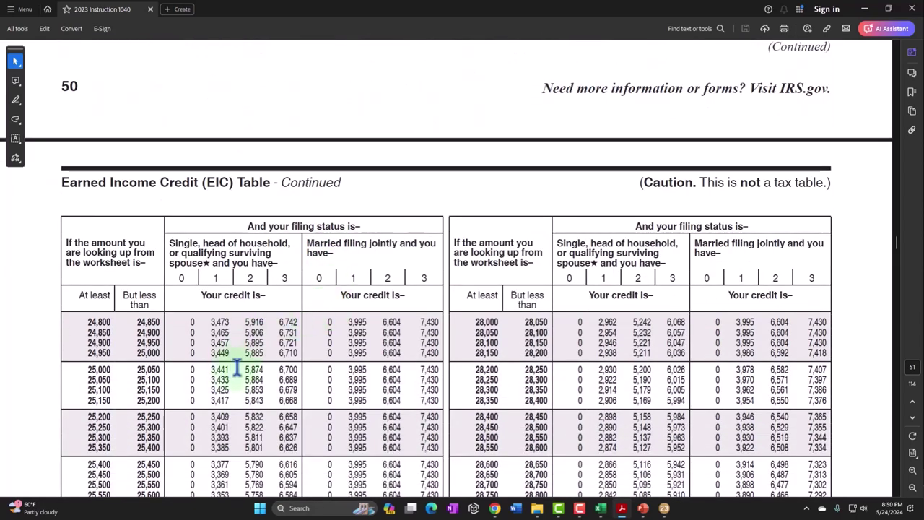
pyautogui.scroll(-6, 391, 330)
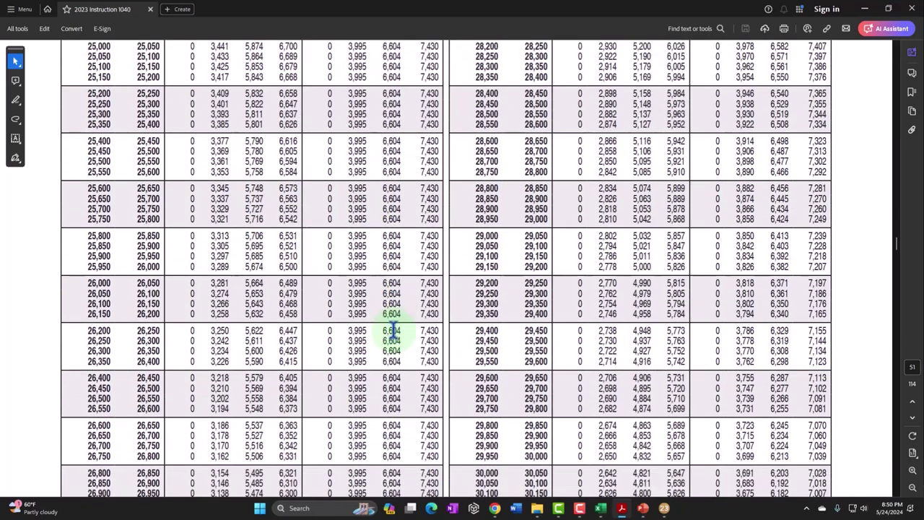
pyautogui.scroll(-6, 391, 331)
pyautogui.scroll(5, 674, 343)
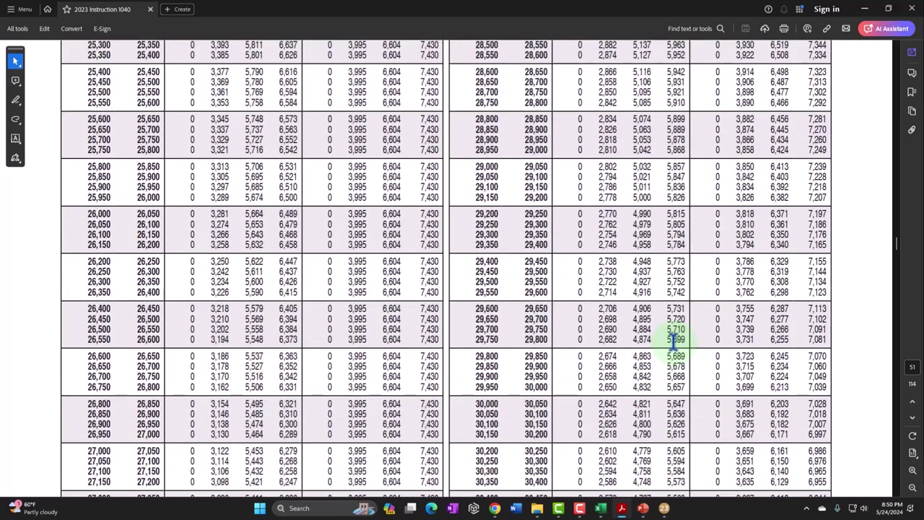
pyautogui.scroll(5, 674, 343)
pyautogui.scroll(-1, 789, 210)
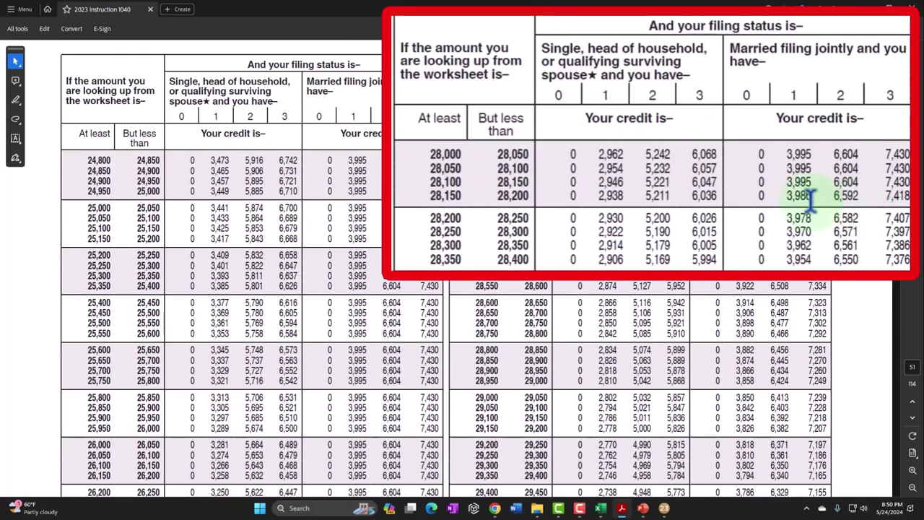
# Step: Switch to the Lacerte return's W-2 input and set the taxpayer's wages to 28,200
pyautogui.click(664, 507)
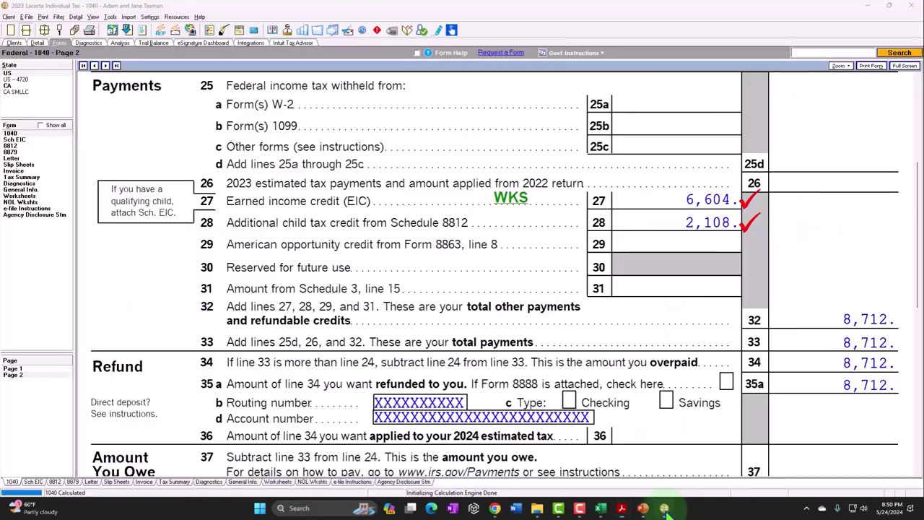
pyautogui.click(37, 42)
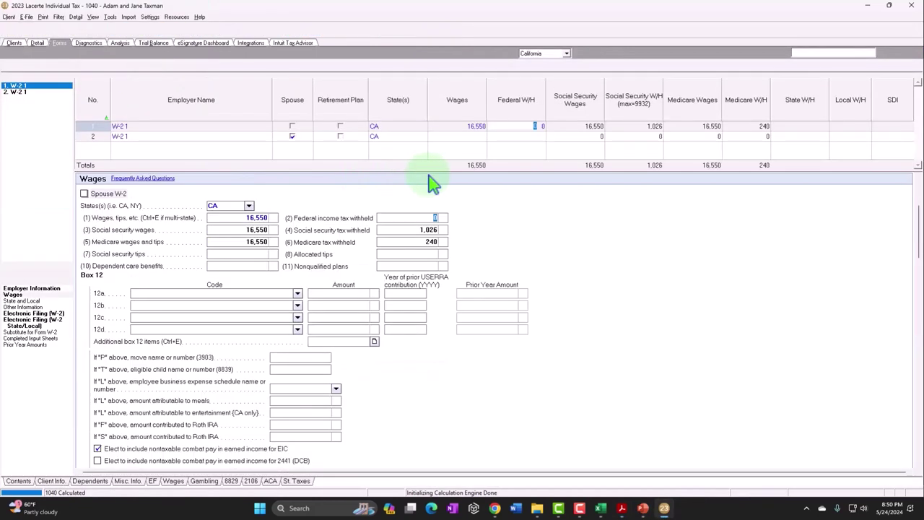
pyautogui.click(525, 146)
pyautogui.write('28200')
pyautogui.press('Tab')
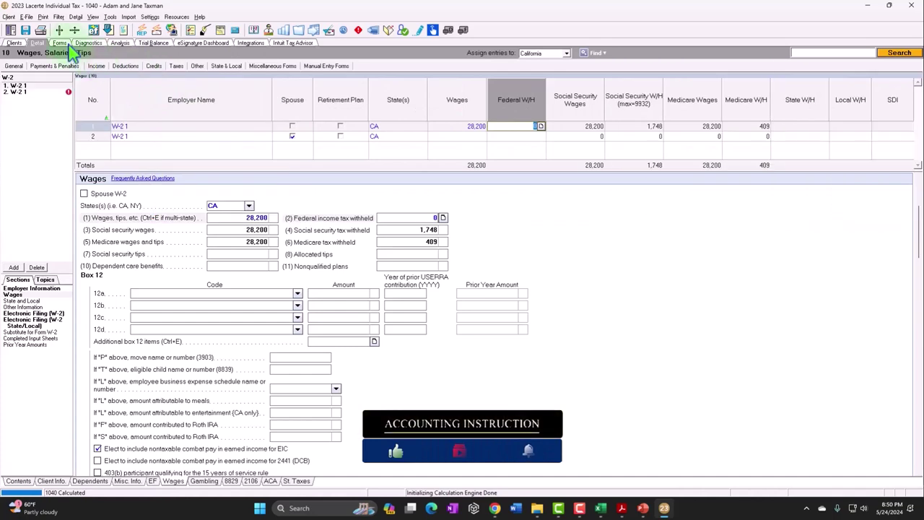
# Step: Review Form 1040, checking the refundable credits on page 2 and the dependents, wages, total income and standard deduction on page 1
pyautogui.click(59, 43)
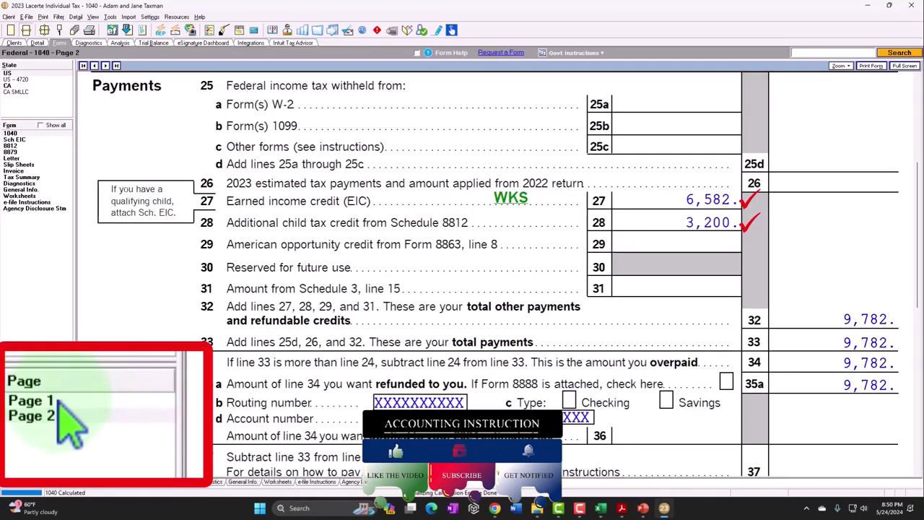
pyautogui.click(14, 368)
pyautogui.scroll(-5, 563, 361)
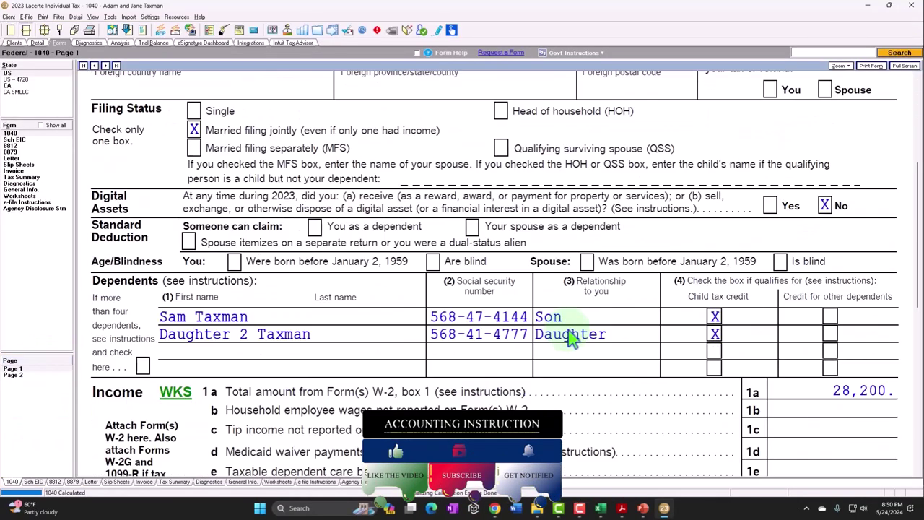
pyautogui.scroll(-3, 570, 339)
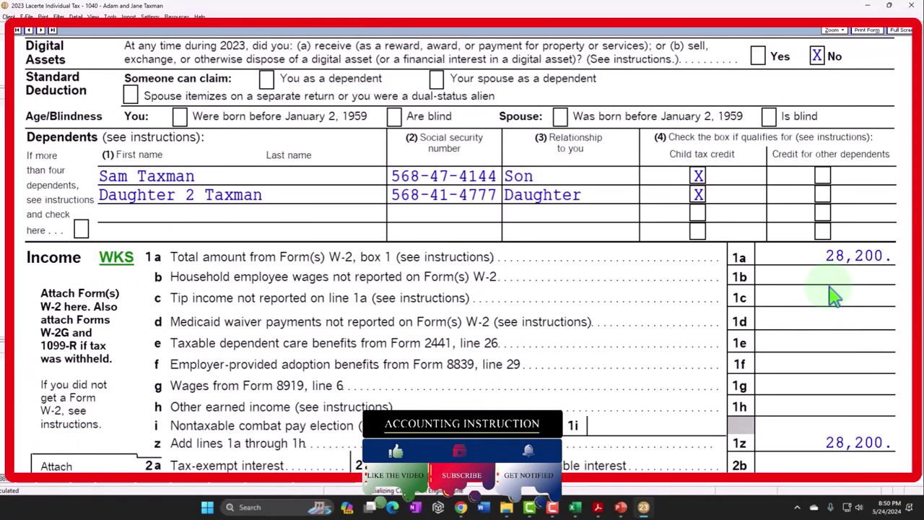
pyautogui.scroll(-5, 834, 296)
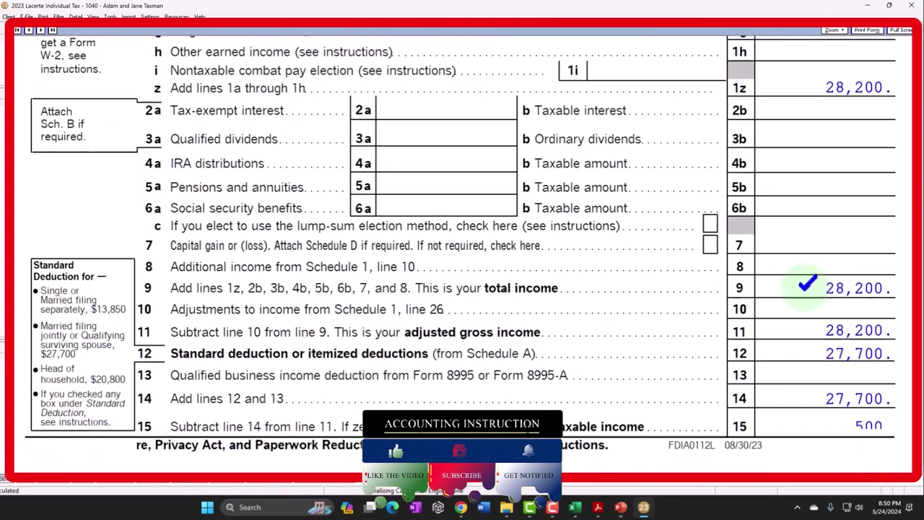